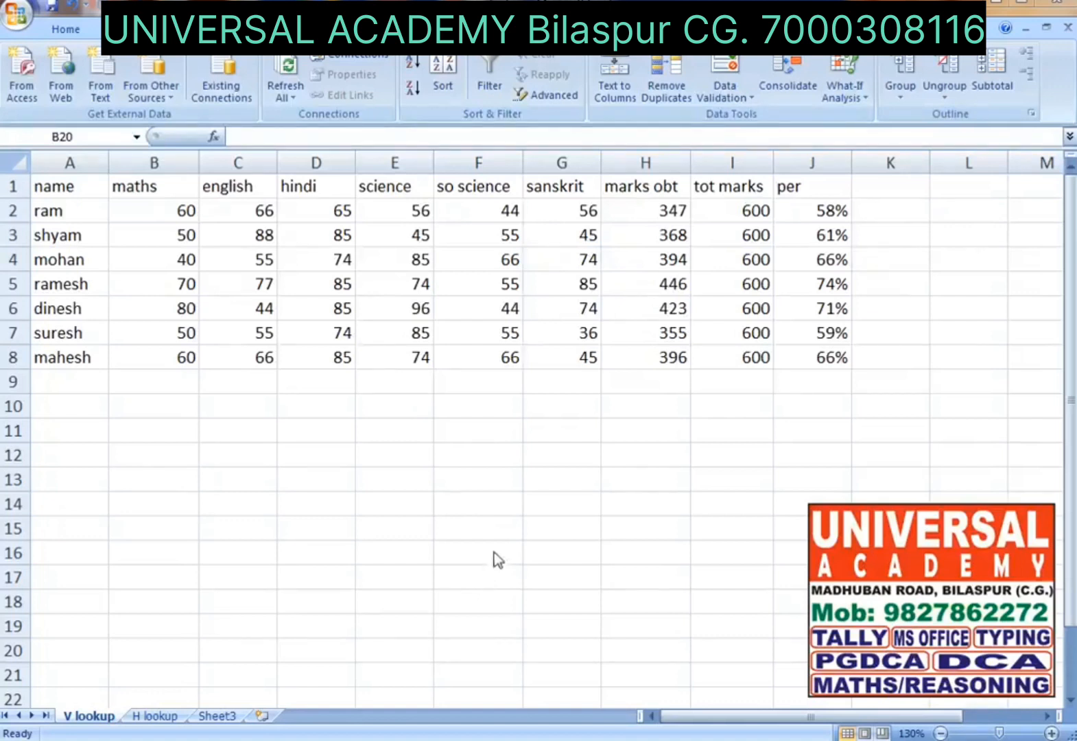
# Examine the student marks table on the V lookup sheet, including its name, maths, english and hindi columns.
pyautogui.click(589, 448)
pyautogui.moveTo(863, 478); pyautogui.dragTo(4, 58)
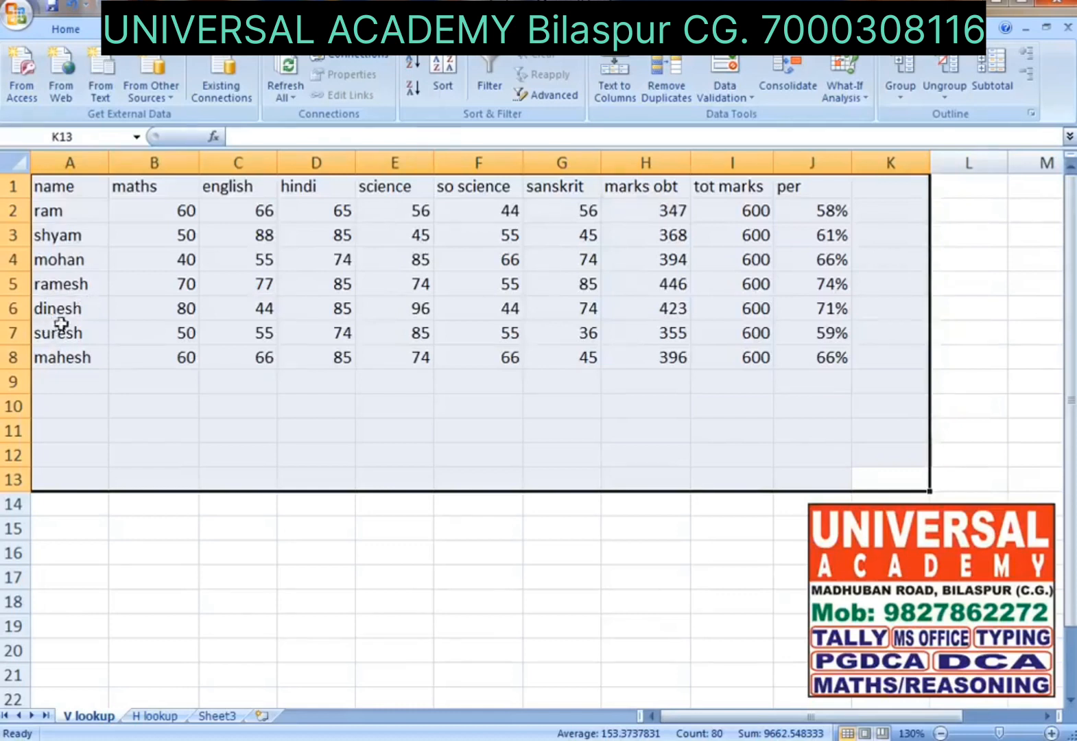
pyautogui.click(643, 596)
pyautogui.moveTo(834, 474); pyautogui.dragTo(55, 187)
pyautogui.moveTo(2, 85); pyautogui.dragTo(0, 85)
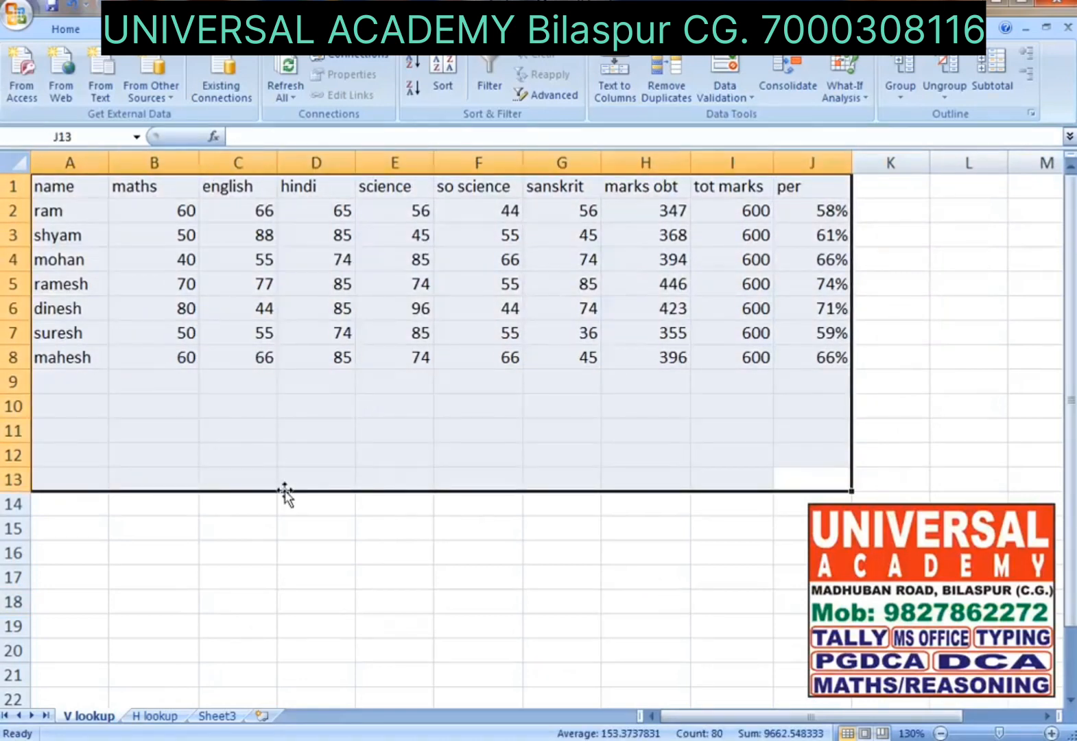
pyautogui.click(363, 484)
pyautogui.moveTo(826, 466); pyautogui.dragTo(55, 187)
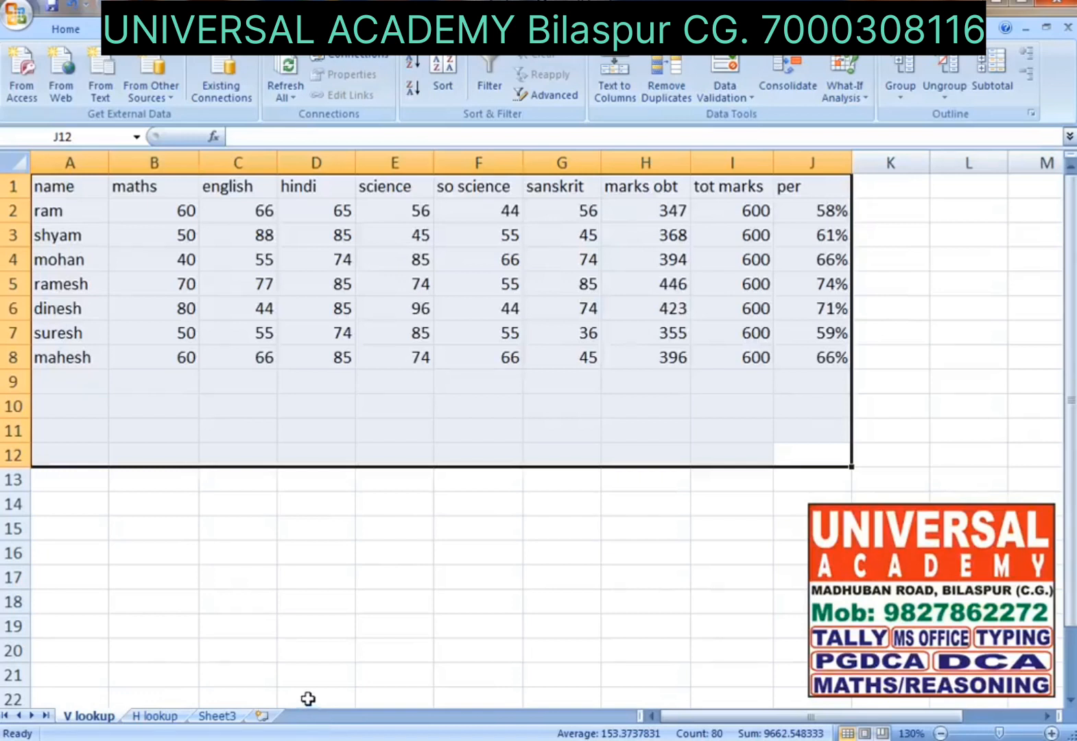
pyautogui.click(802, 496)
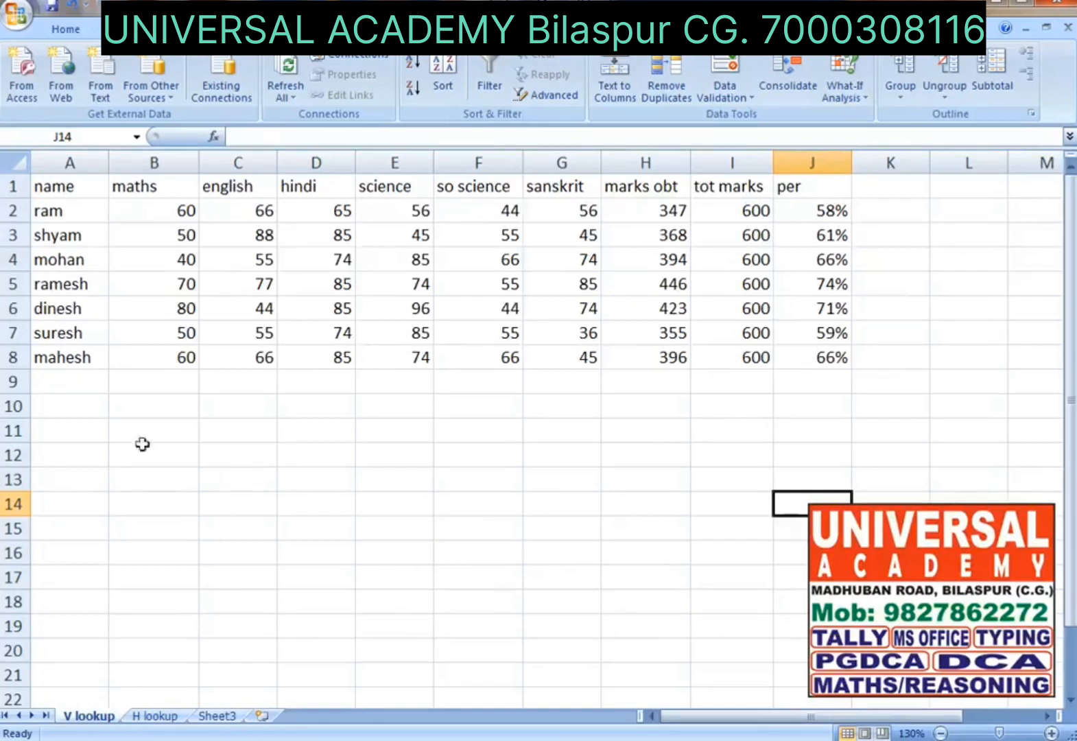
pyautogui.moveTo(64, 184); pyautogui.dragTo(111, 274)
pyautogui.moveTo(154, 185); pyautogui.dragTo(173, 278)
pyautogui.moveTo(237, 185); pyautogui.dragTo(250, 310)
pyautogui.moveTo(323, 209); pyautogui.dragTo(333, 309)
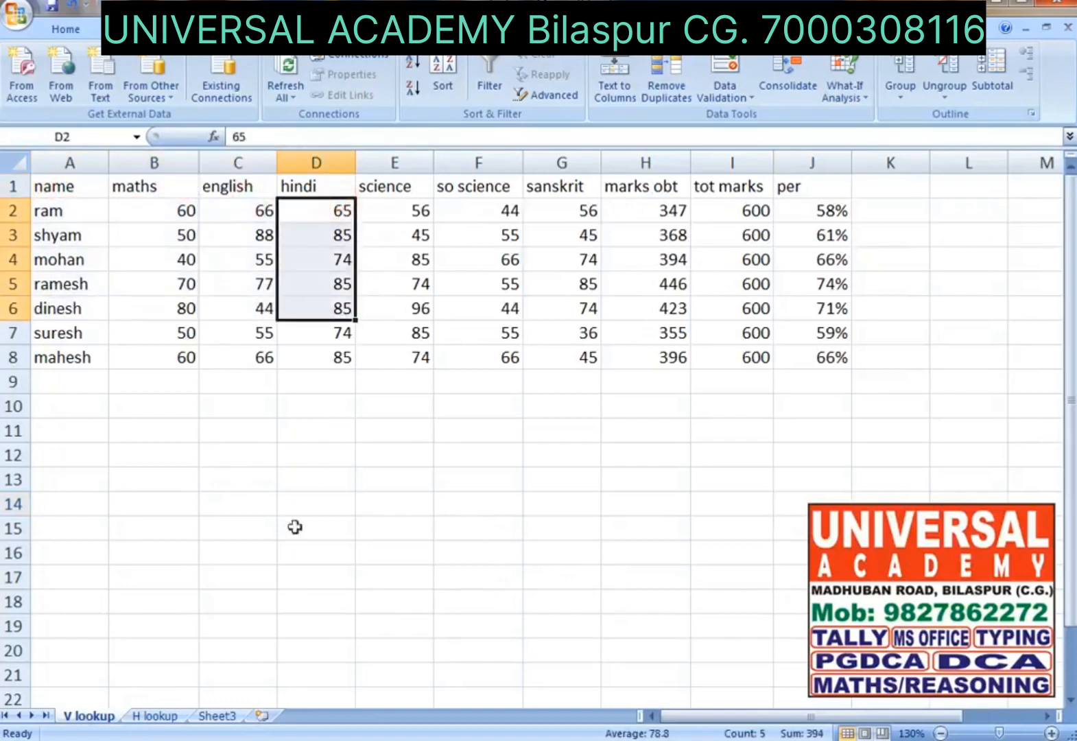
# Compare the row-wise marks layout on the H lookup sheet with the column-wise table on the V lookup sheet.
pyautogui.click(155, 715)
pyautogui.moveTo(67, 260); pyautogui.dragTo(329, 260)
pyautogui.moveTo(82, 322); pyautogui.dragTo(474, 310)
pyautogui.click(168, 717)
pyautogui.moveTo(68, 381); pyautogui.dragTo(288, 386)
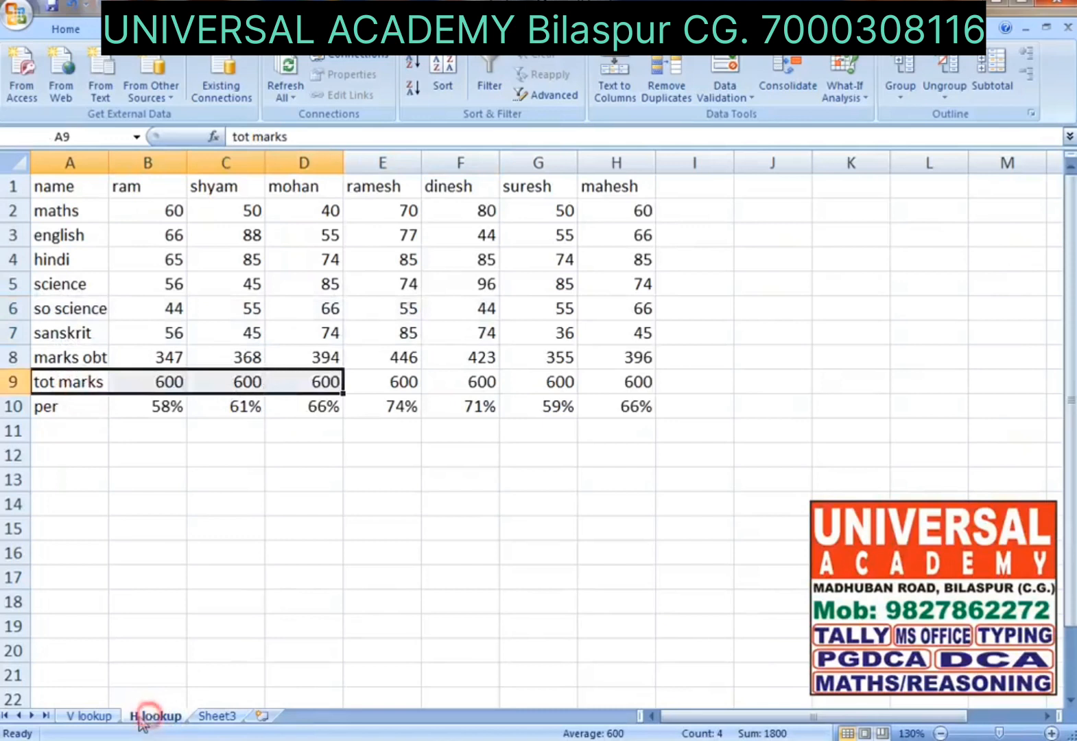
pyautogui.click(87, 716)
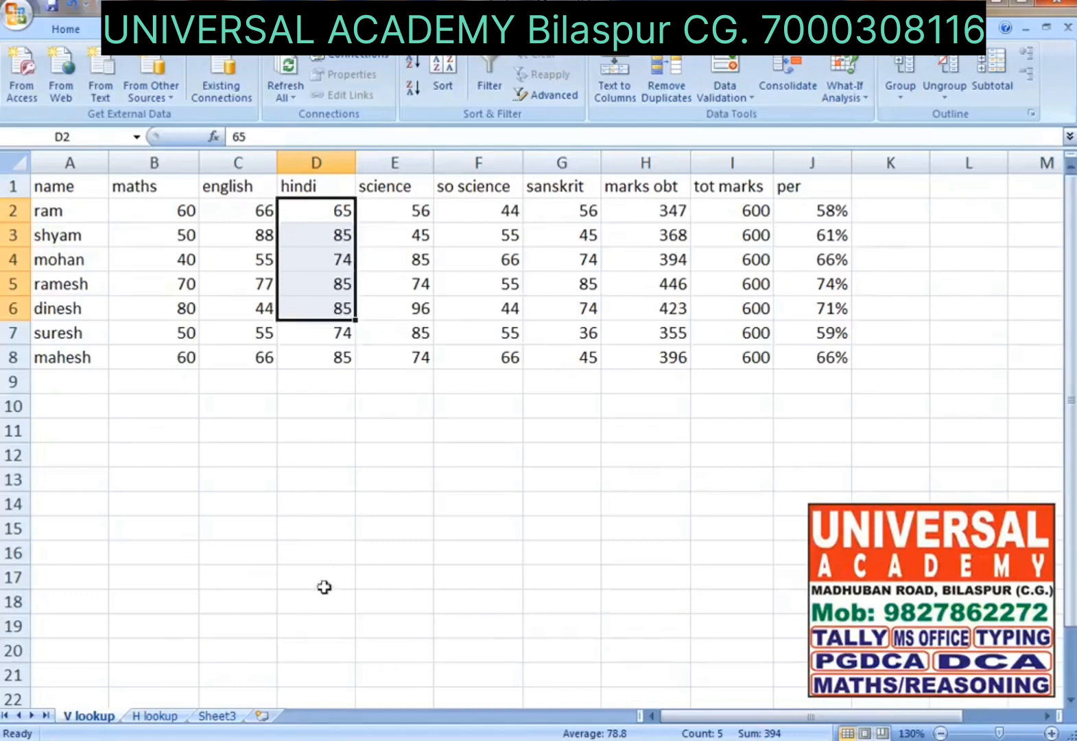
pyautogui.click(175, 716)
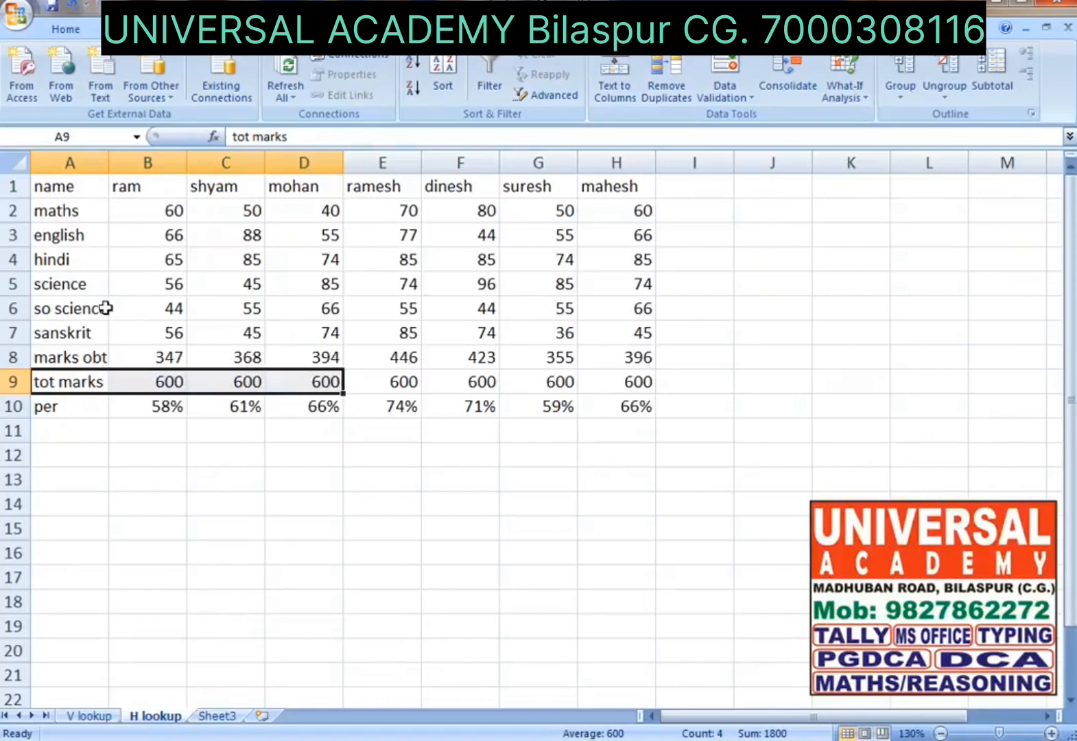
pyautogui.click(193, 595)
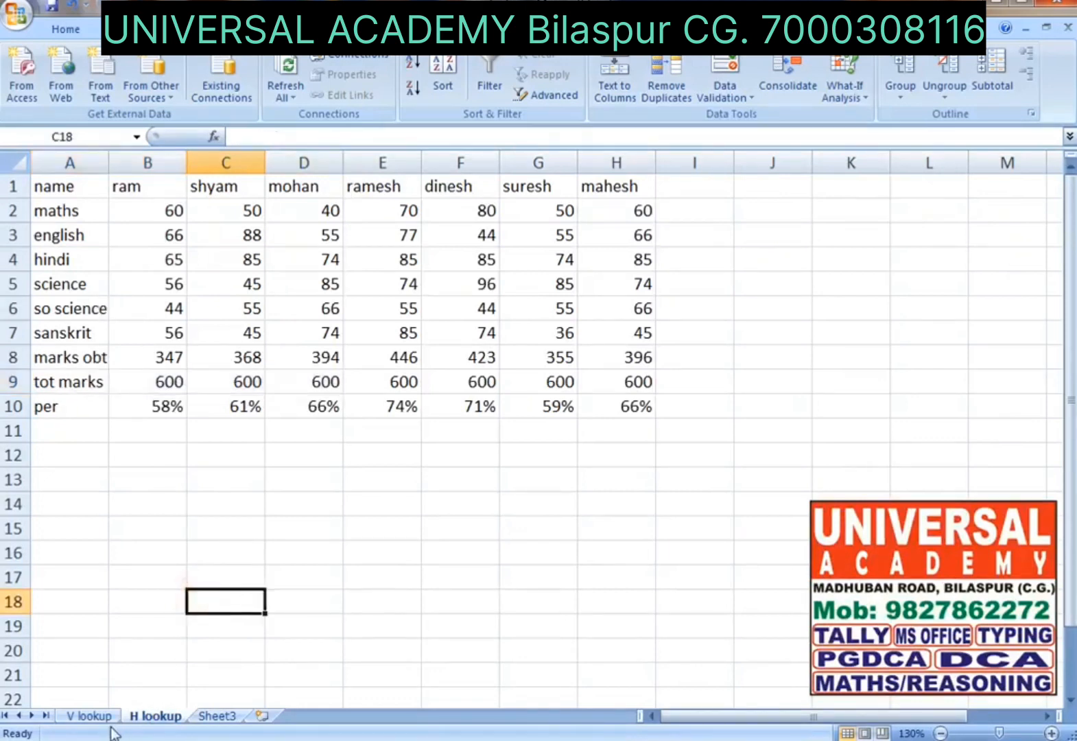
pyautogui.click(90, 716)
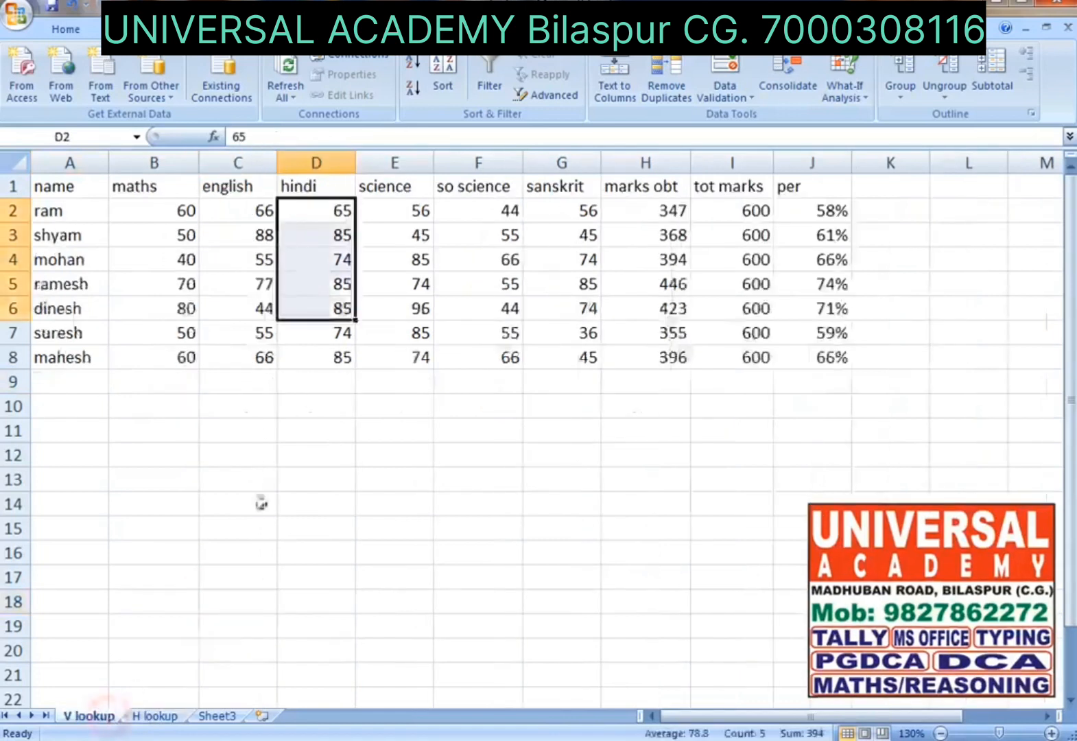
pyautogui.click(271, 476)
pyautogui.moveTo(77, 185); pyautogui.dragTo(806, 358)
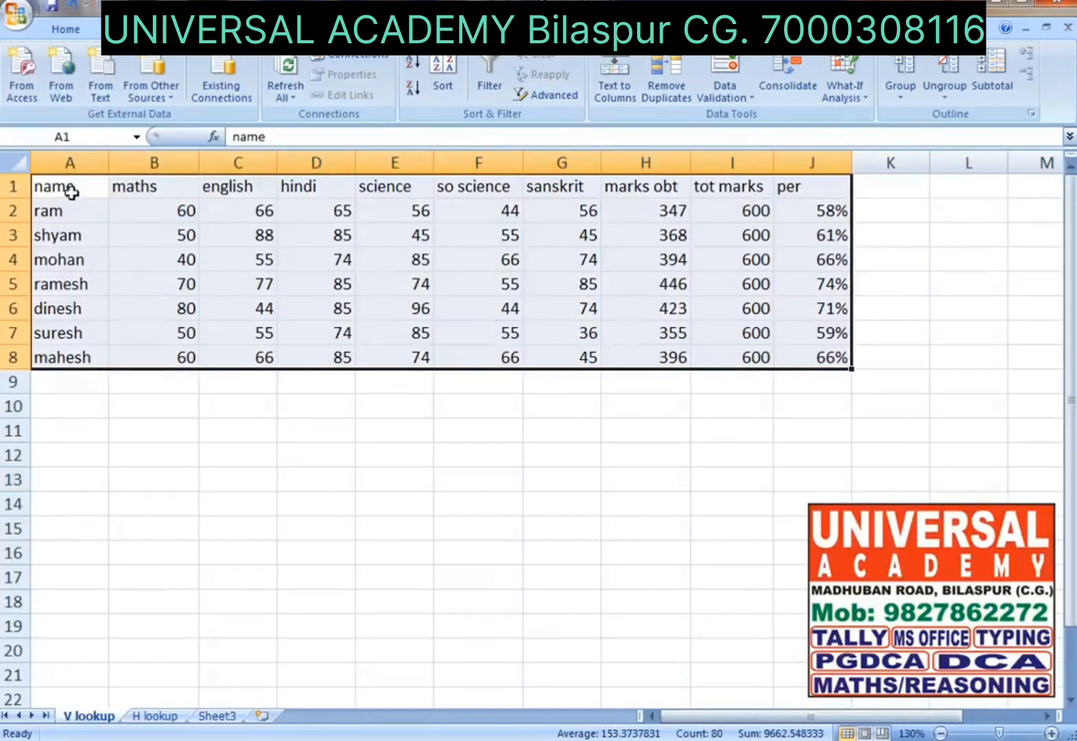
# Copy the name heading from A1 into C14 of the V lookup sheet.
pyautogui.click(83, 497)
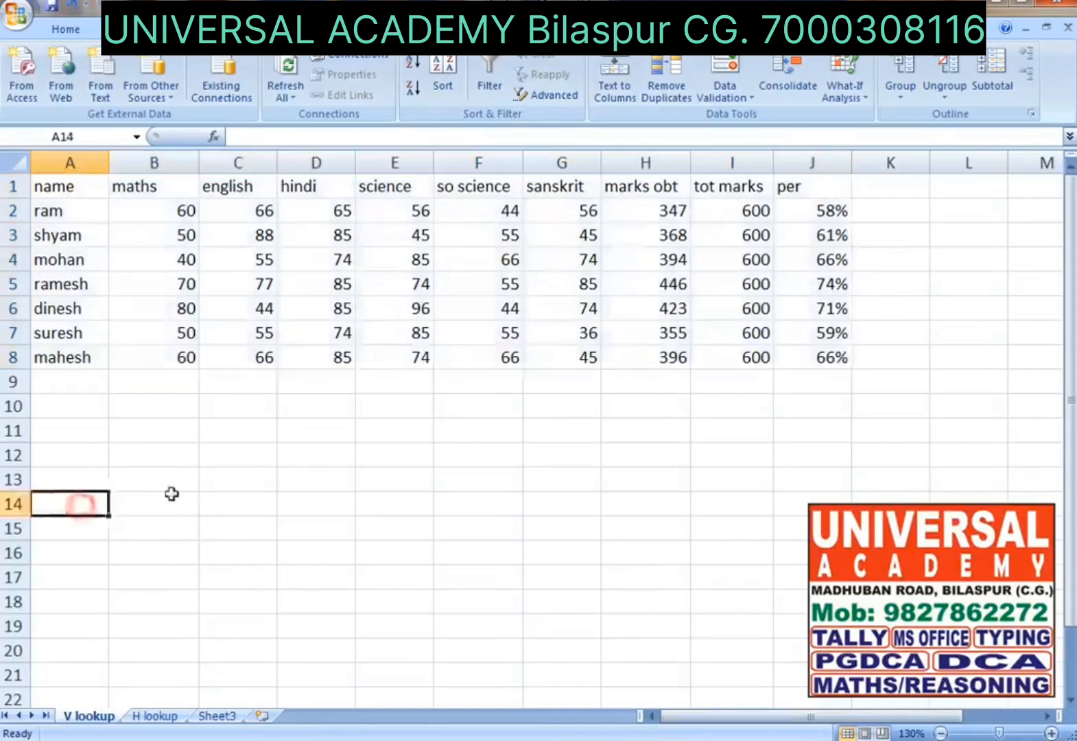
pyautogui.click(192, 497)
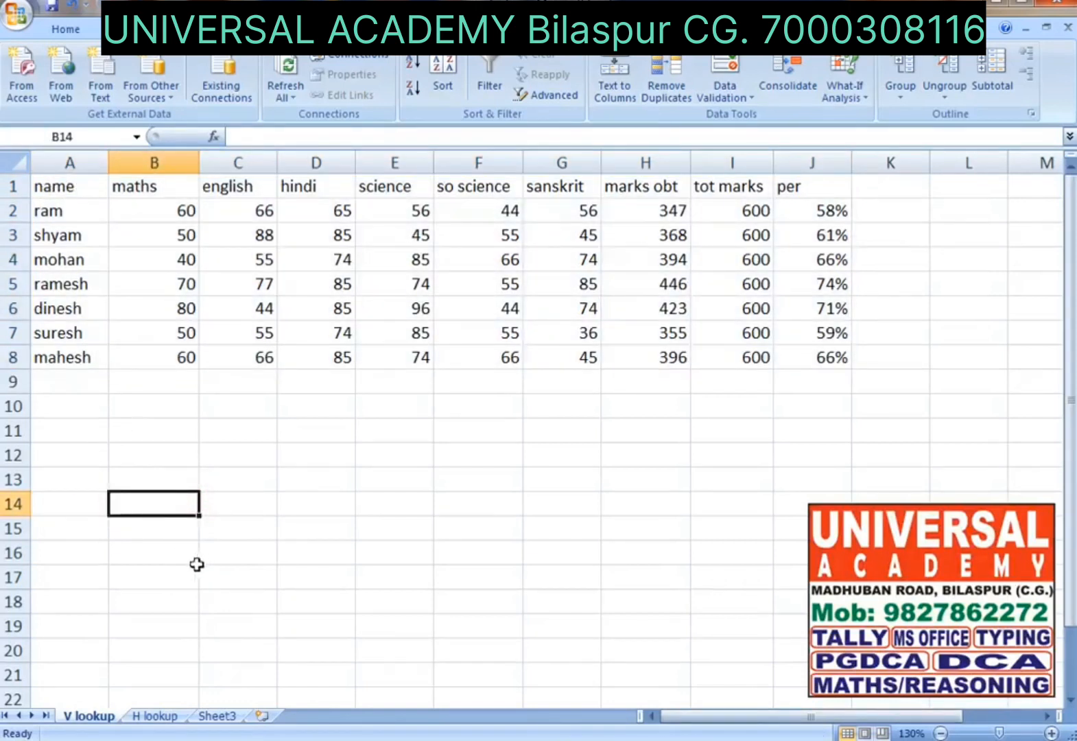
pyautogui.click(69, 187)
pyautogui.hotkey('ctrl', 'c')
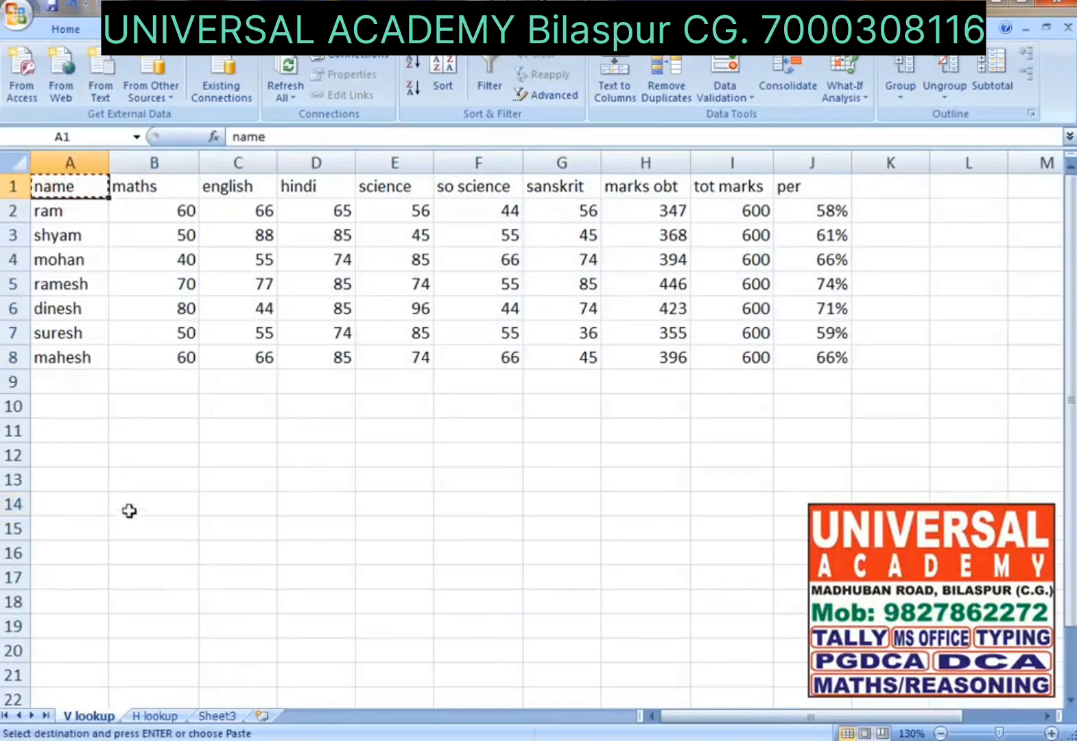
pyautogui.click(89, 522)
pyautogui.click(132, 496)
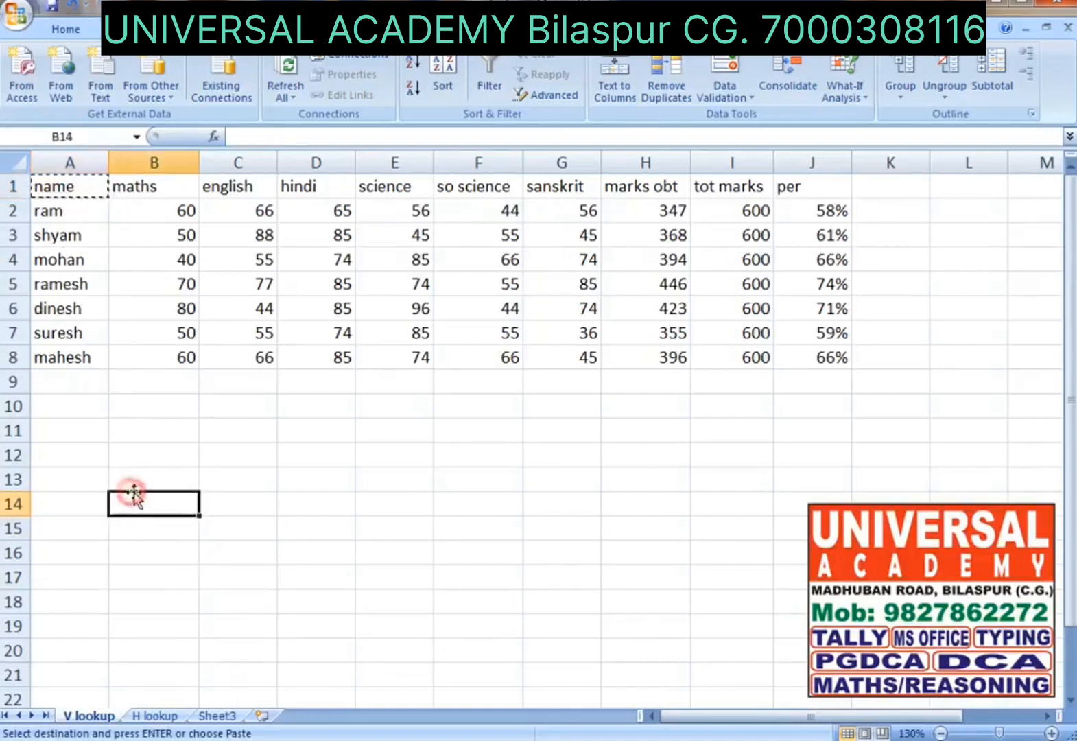
pyautogui.click(210, 500)
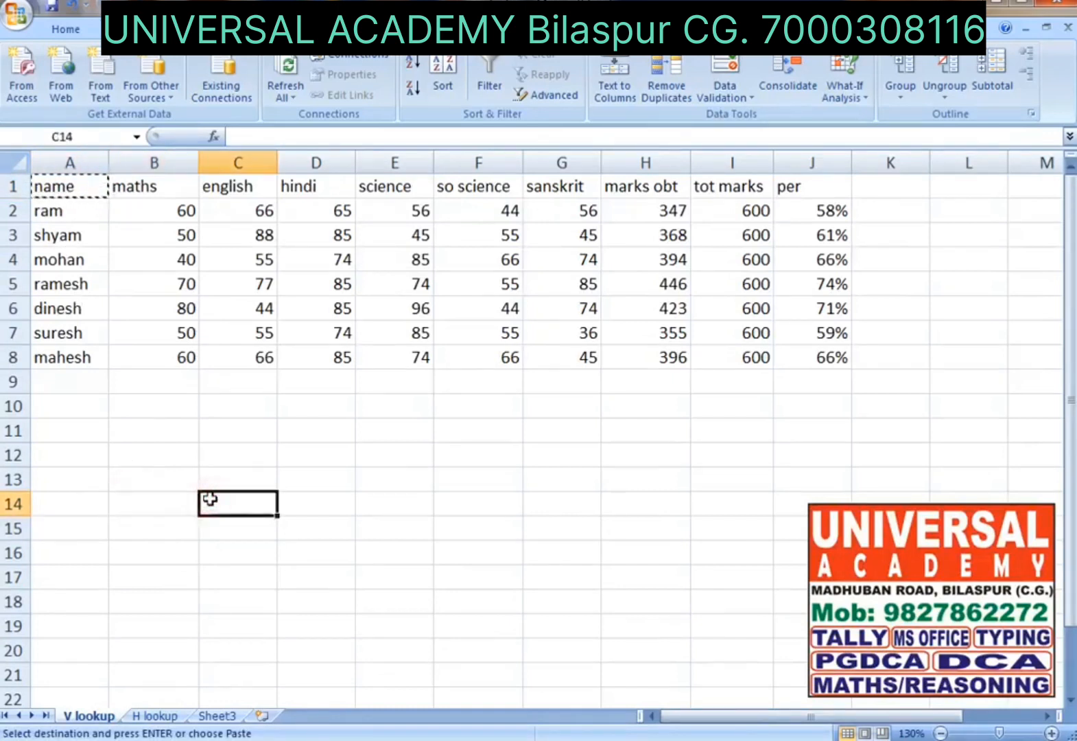
pyautogui.hotkey('ctrl', 'v')
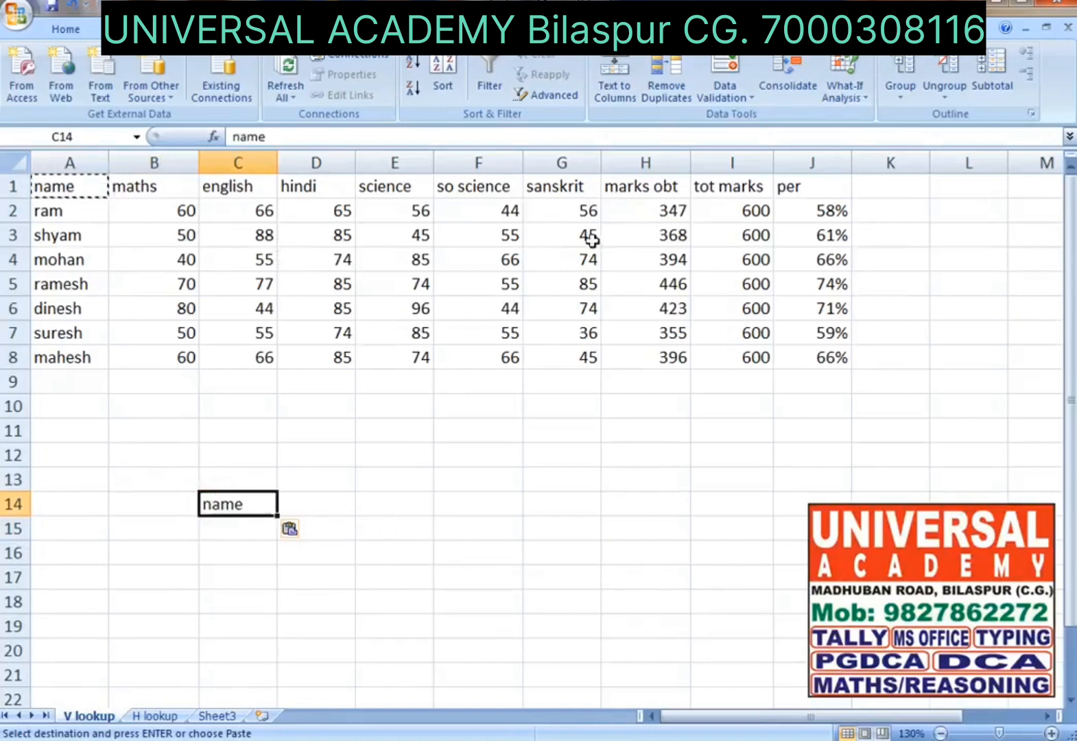
# Copy the marks obt heading from H1 into D14, beside the copied name heading.
pyautogui.click(644, 191)
pyautogui.hotkey('ctrl', 'c')
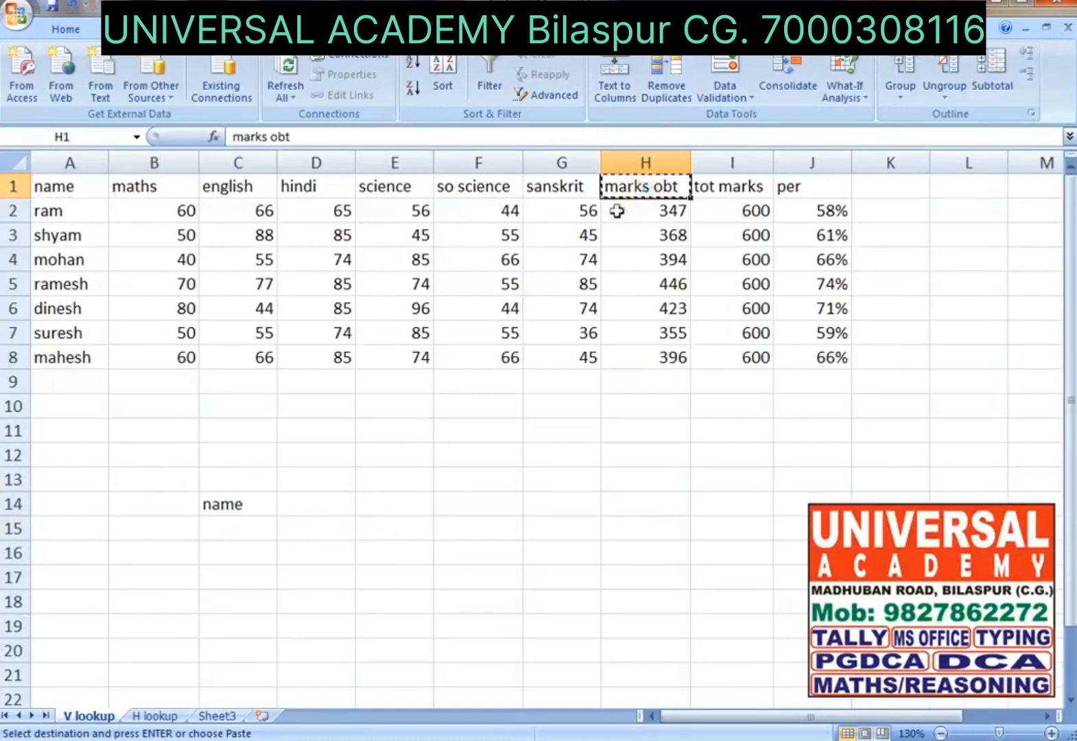
pyautogui.click(326, 503)
pyautogui.hotkey('ctrl', 'v')
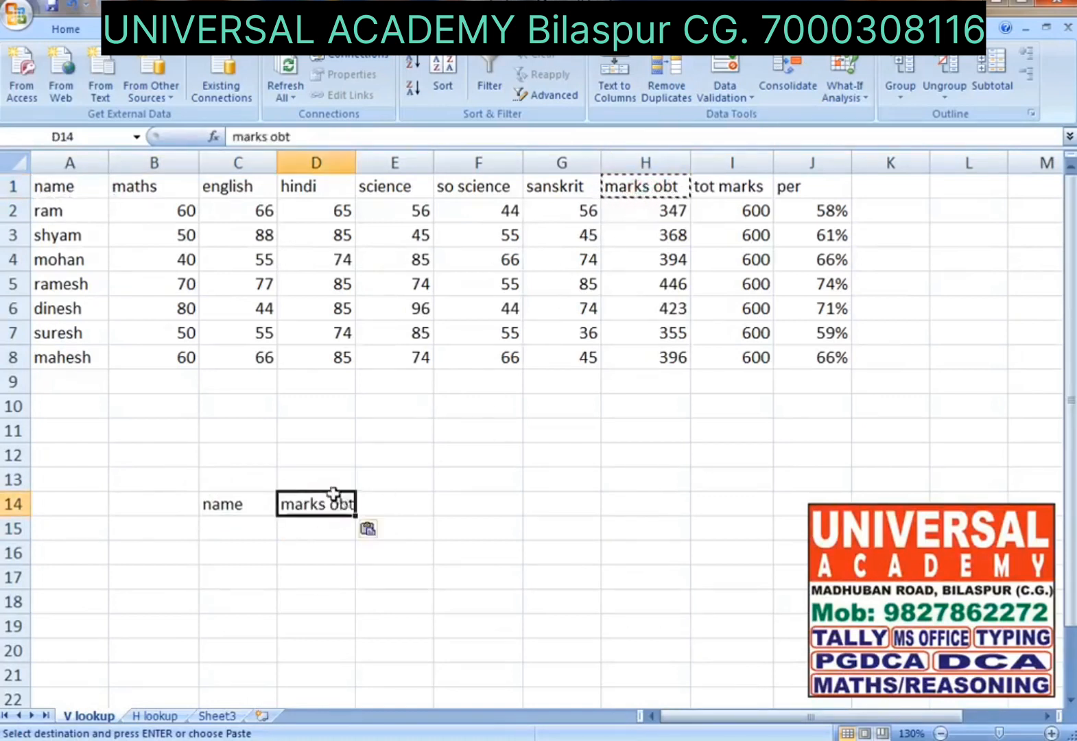
# Copy the per heading from J1 into E14 and widen column D slightly to fit the marks obt heading.
pyautogui.click(781, 190)
pyautogui.hotkey('ctrl', 'c')
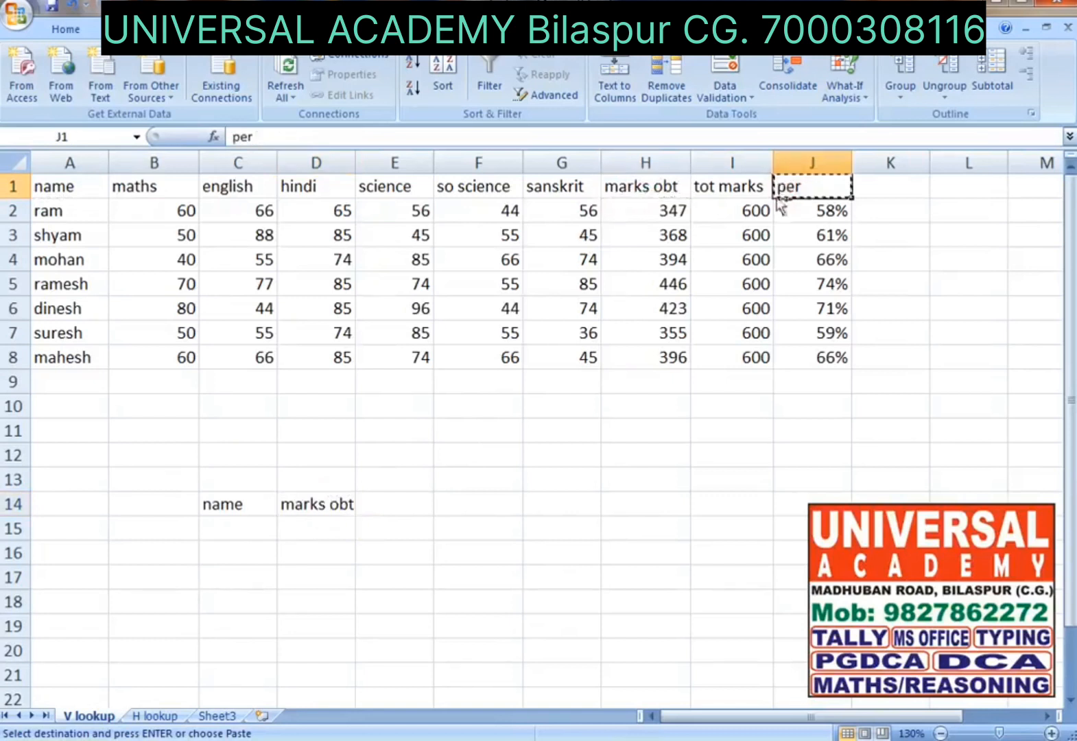
pyautogui.click(384, 499)
pyautogui.hotkey('ctrl', 'v')
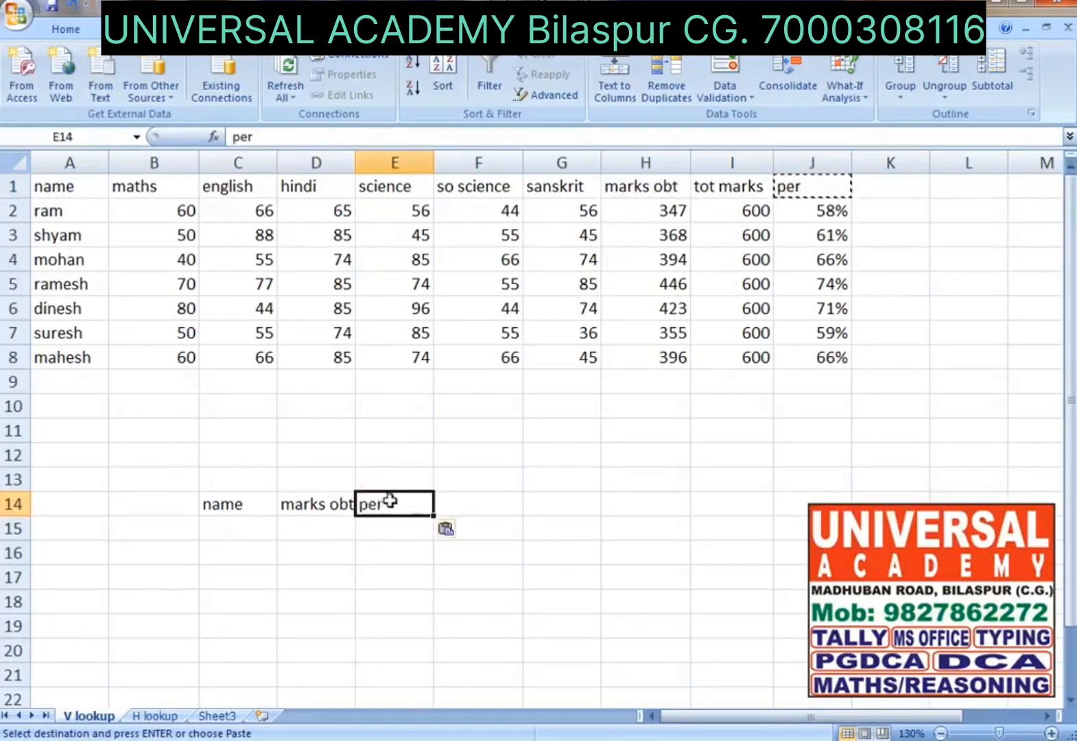
pyautogui.moveTo(355, 164); pyautogui.dragTo(369, 164)
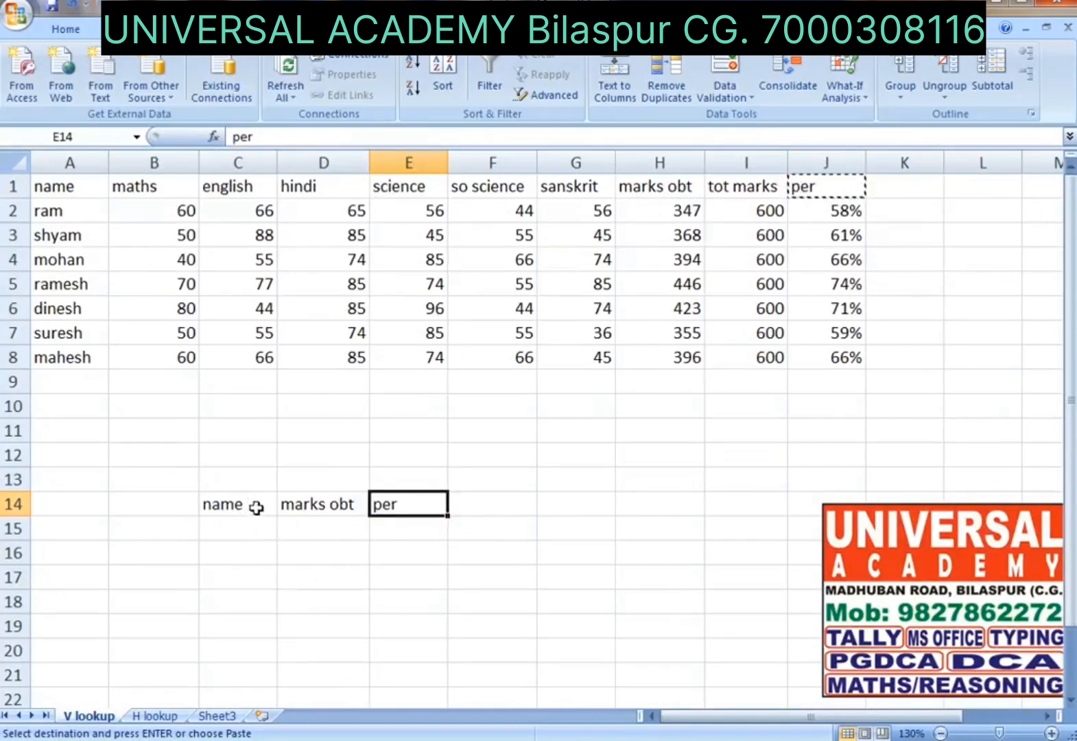
pyautogui.click(254, 506)
pyautogui.click(339, 508)
pyautogui.click(385, 504)
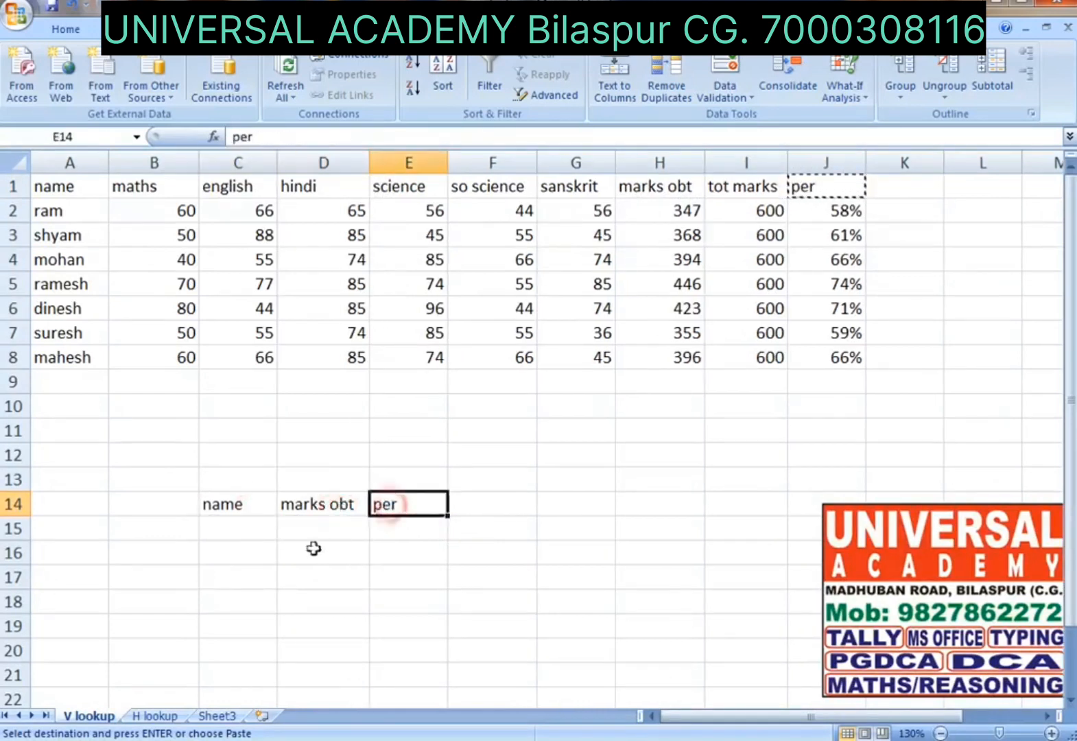
pyautogui.click(246, 533)
pyautogui.click(315, 527)
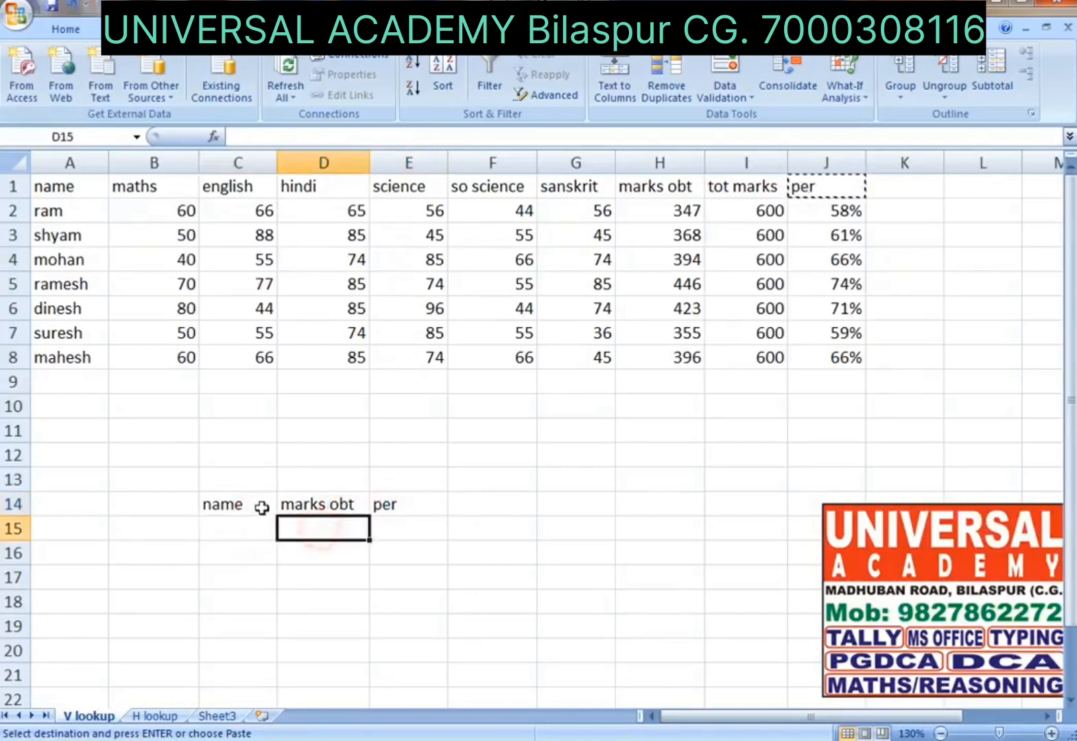
pyautogui.click(259, 506)
pyautogui.click(381, 506)
pyautogui.click(329, 509)
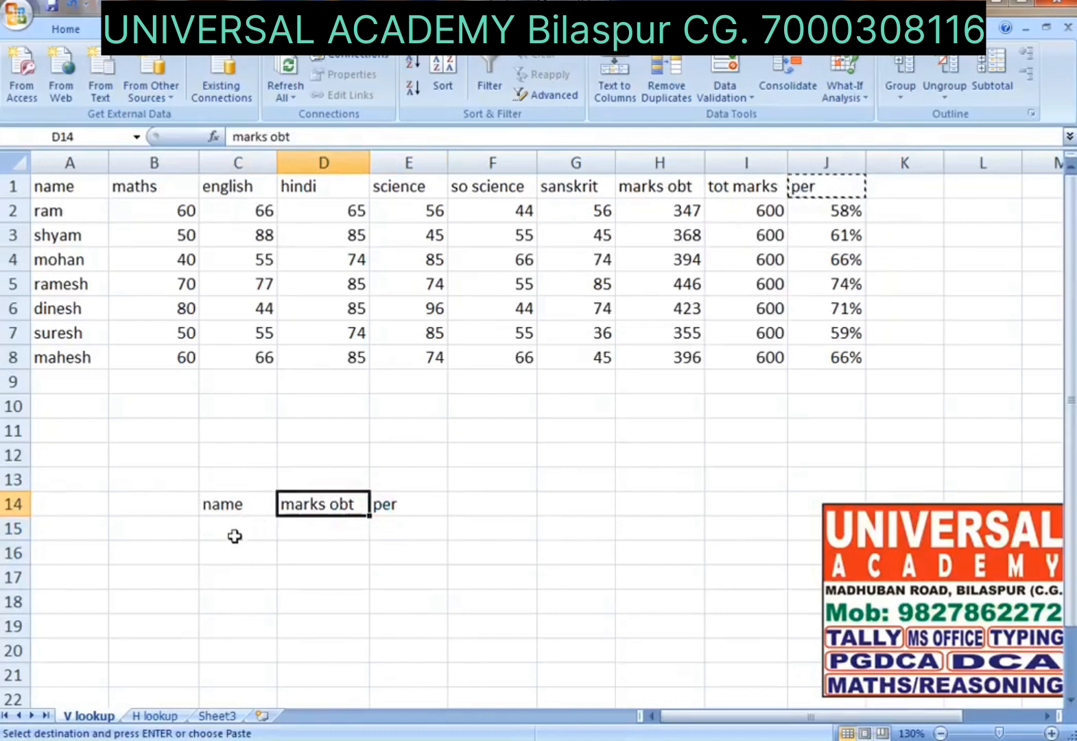
pyautogui.click(313, 524)
pyautogui.click(395, 526)
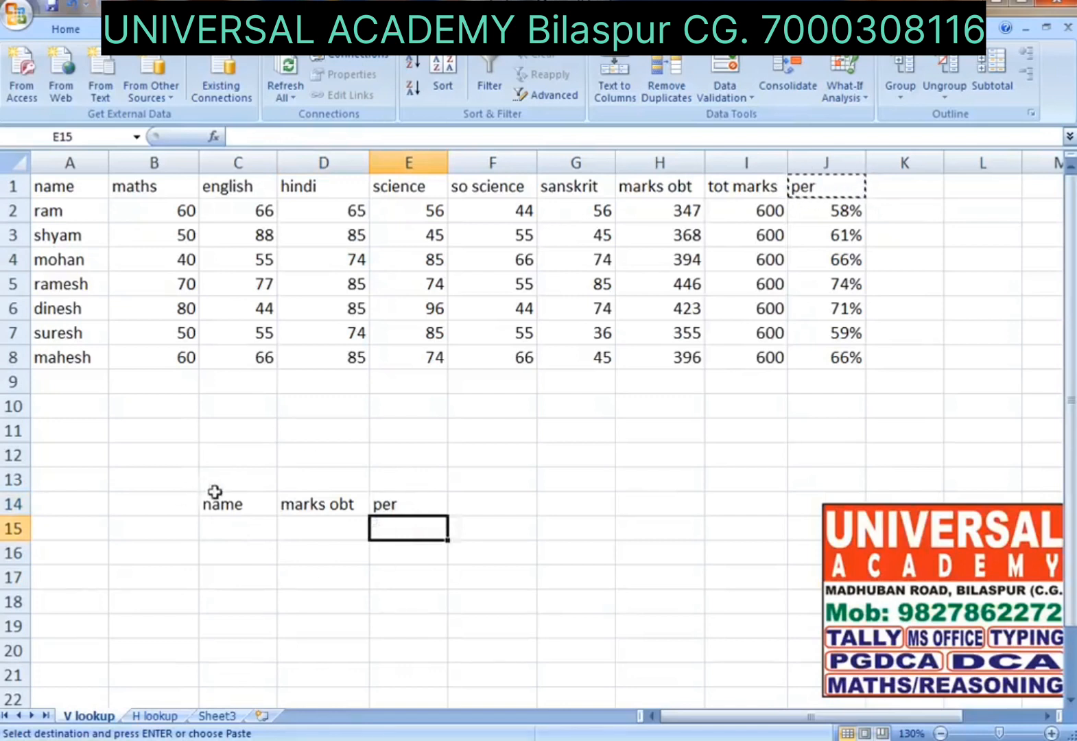
pyautogui.click(237, 505)
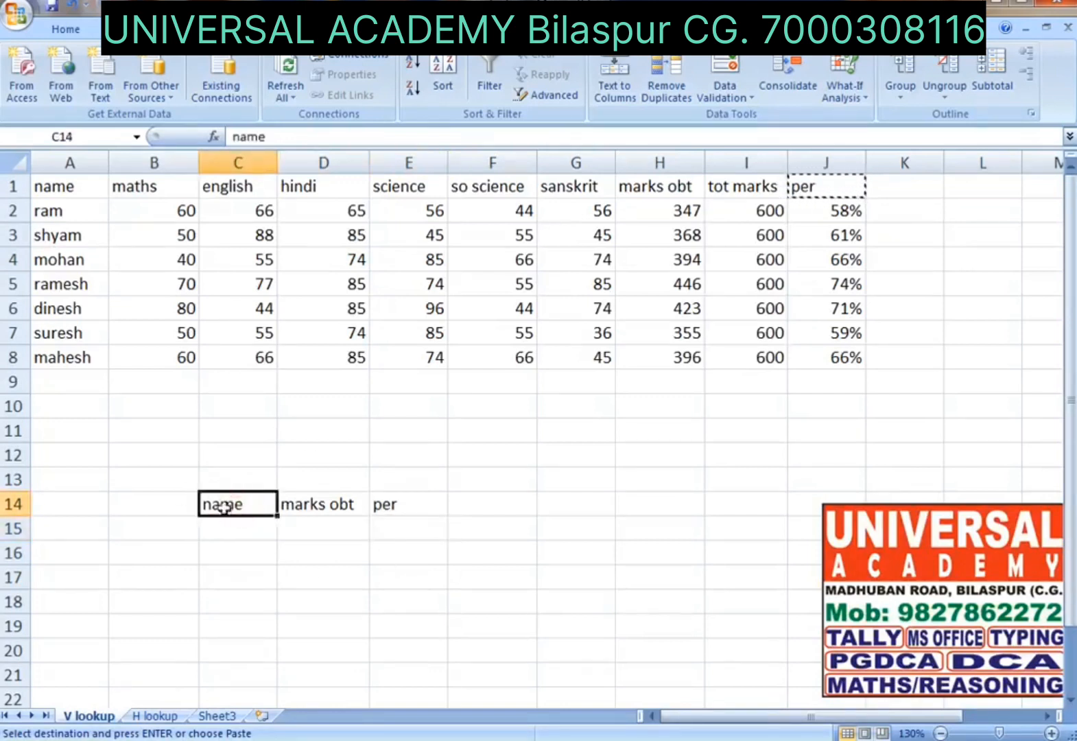
pyautogui.click(226, 525)
# Add List data validation to C14 with source =$A$1:$A$8, and check the names offered in its dropdown.
pyautogui.click(228, 506)
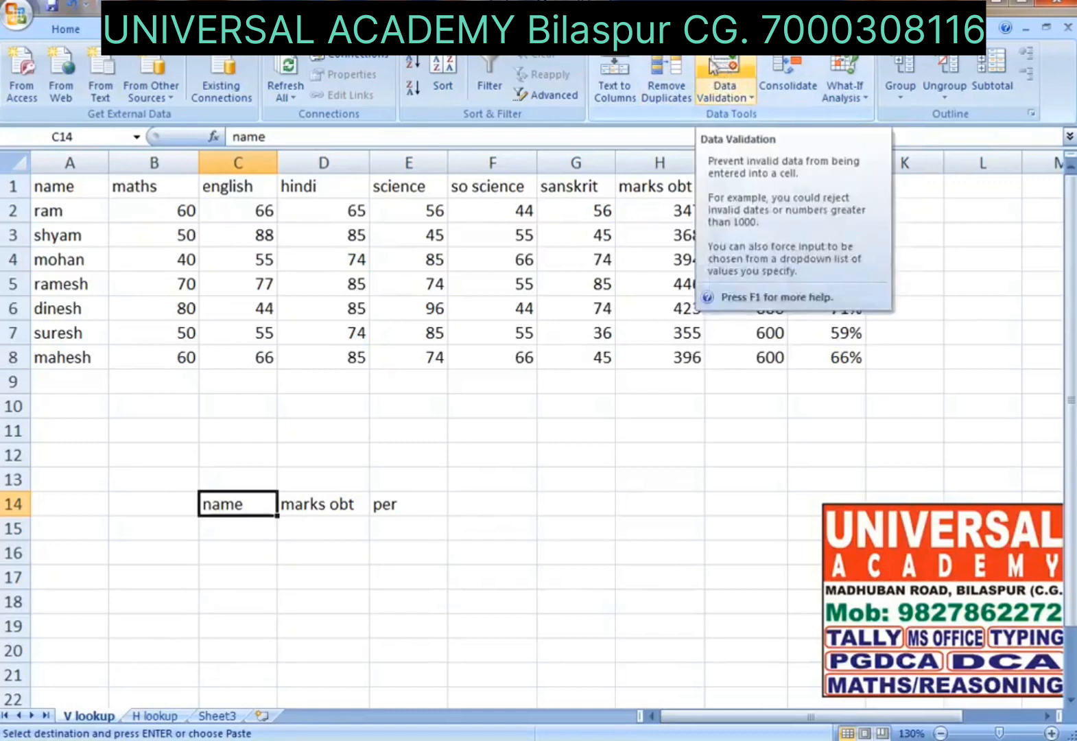
pyautogui.click(721, 65)
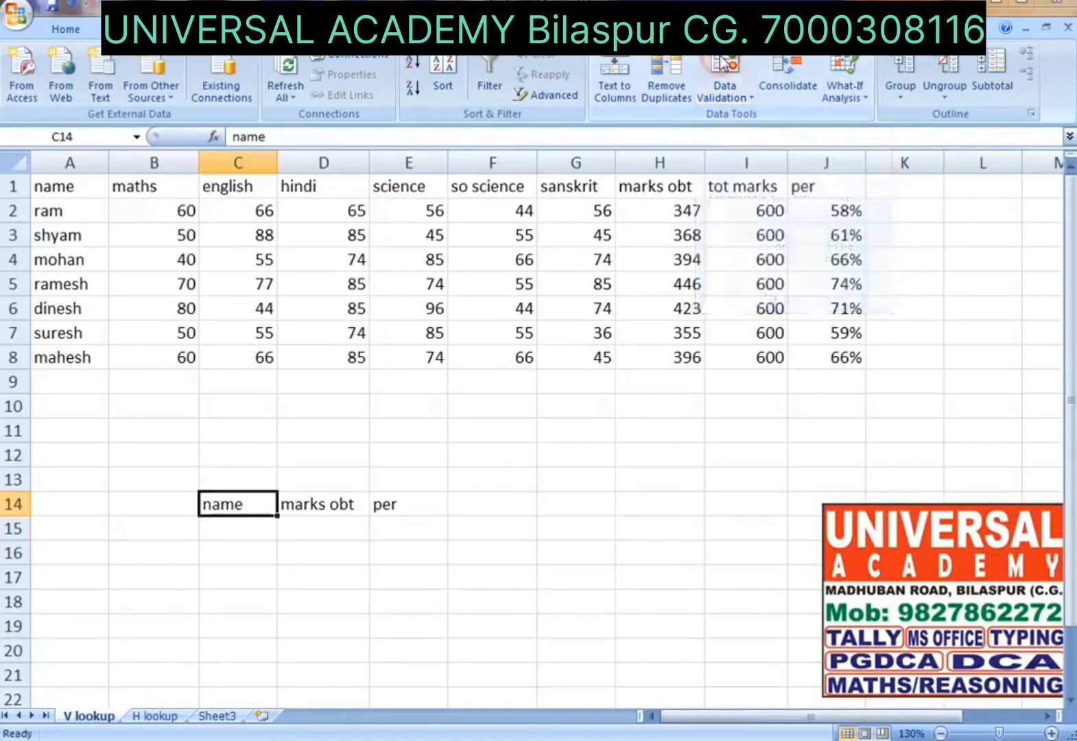
pyautogui.click(581, 419)
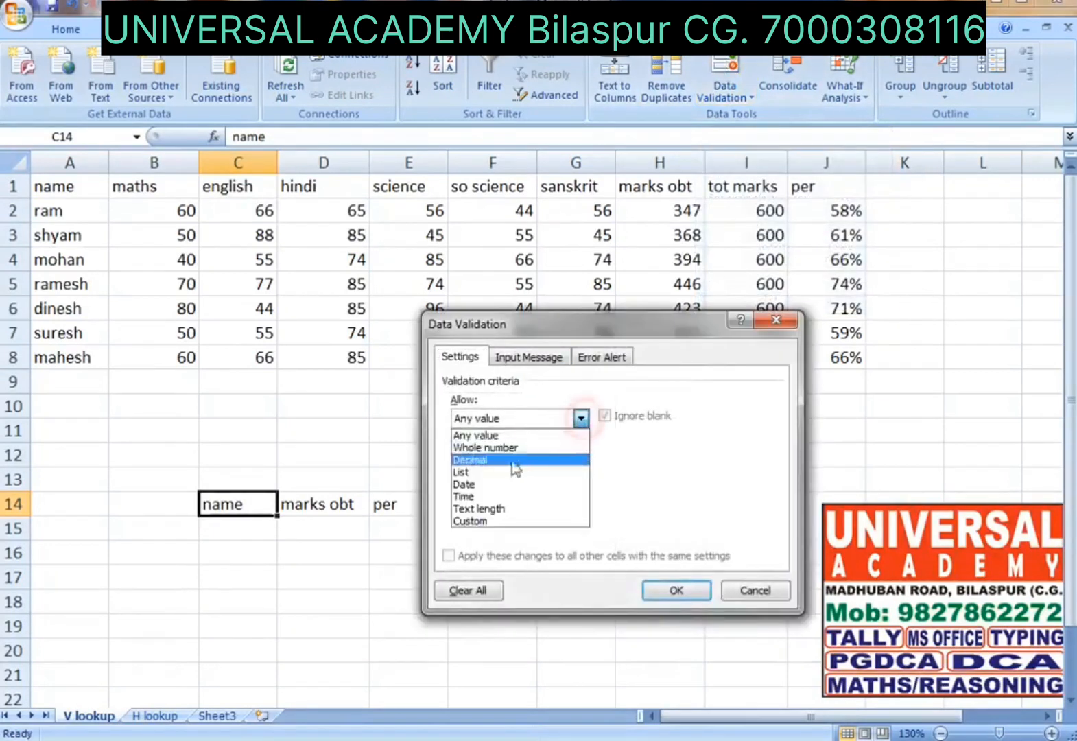
pyautogui.click(468, 473)
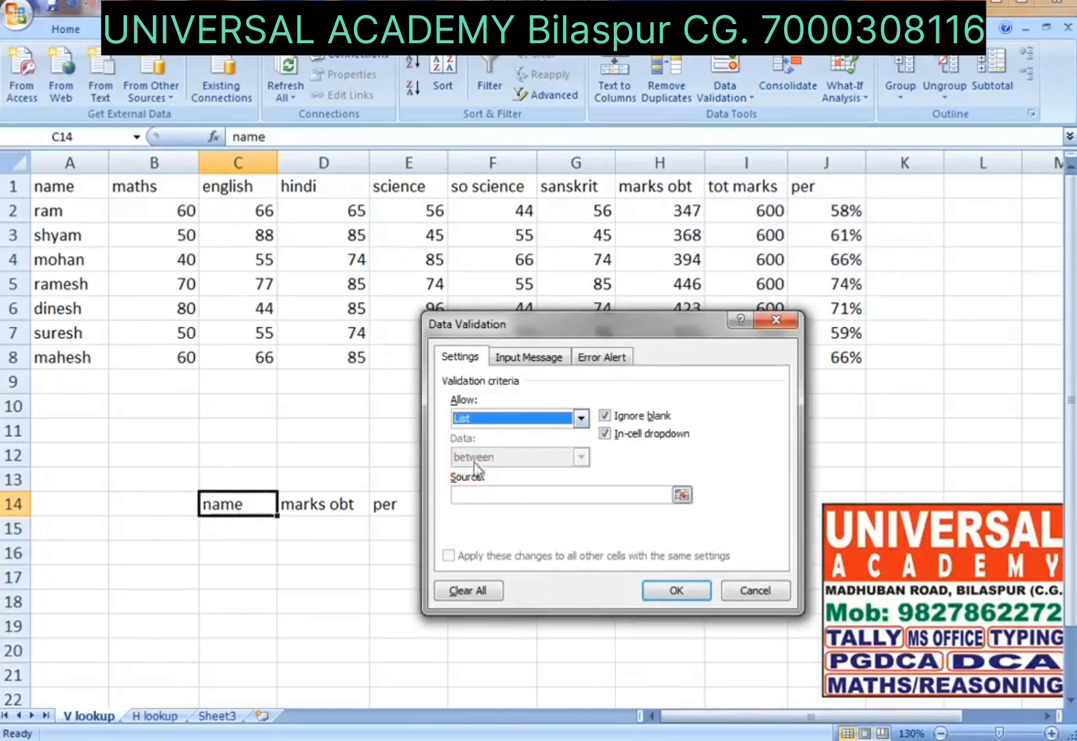
pyautogui.click(461, 494)
pyautogui.moveTo(43, 183); pyautogui.dragTo(53, 335)
pyautogui.moveTo(69, 186); pyautogui.dragTo(61, 353)
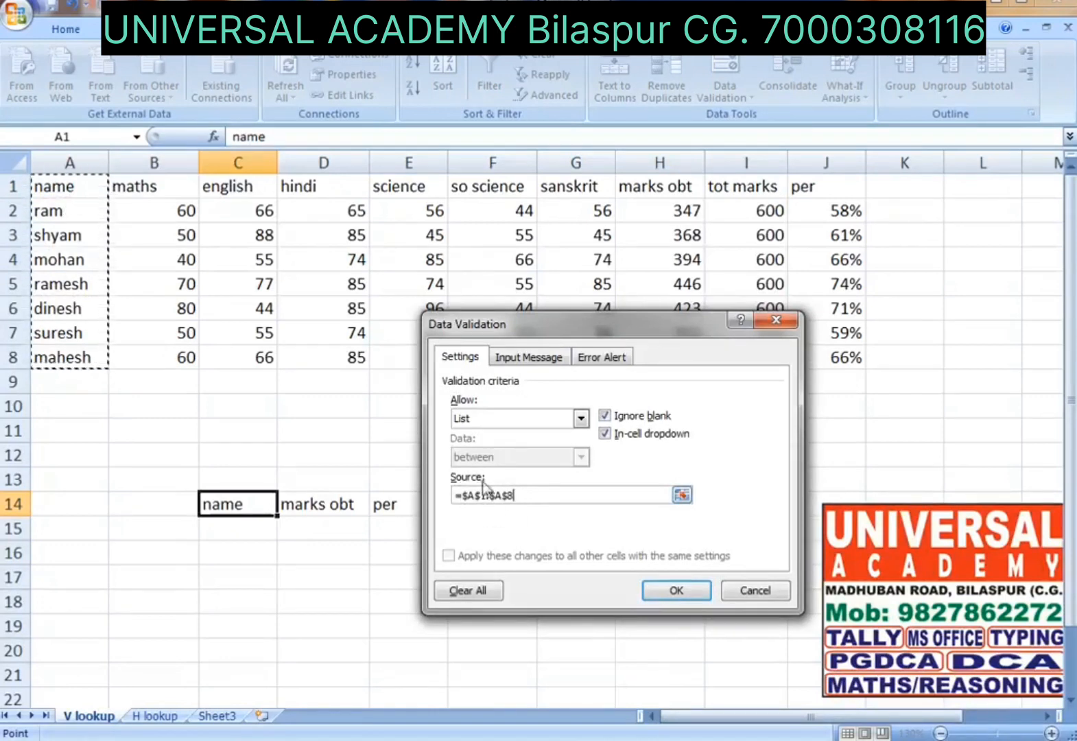
pyautogui.click(678, 589)
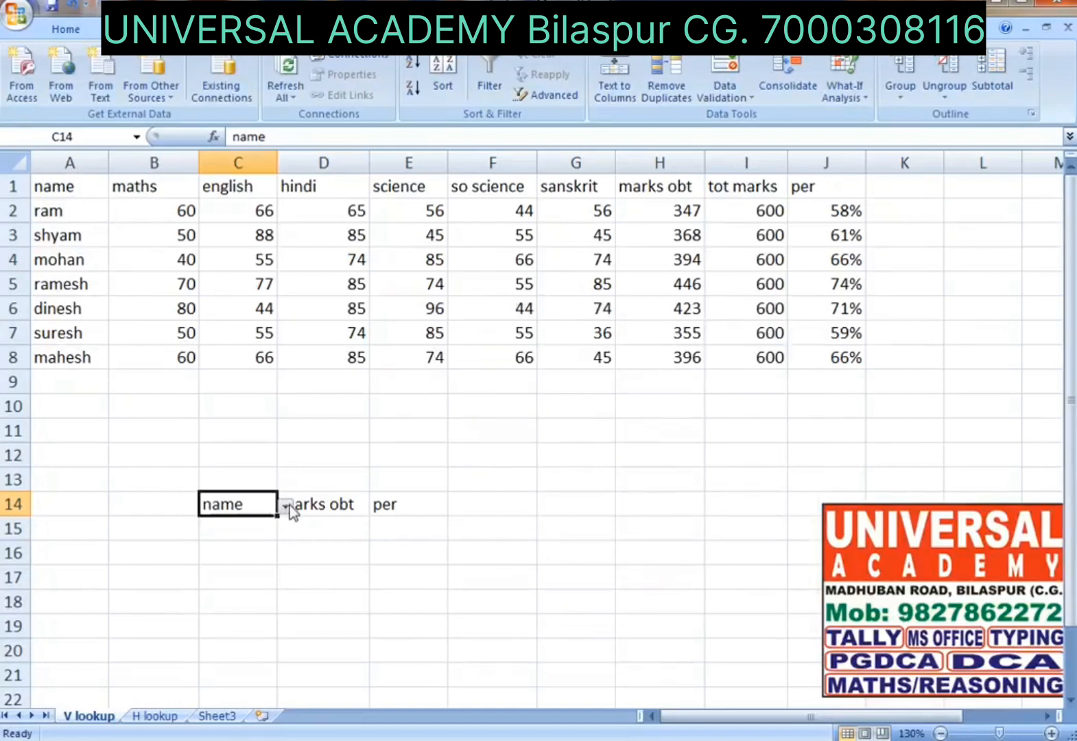
pyautogui.click(285, 505)
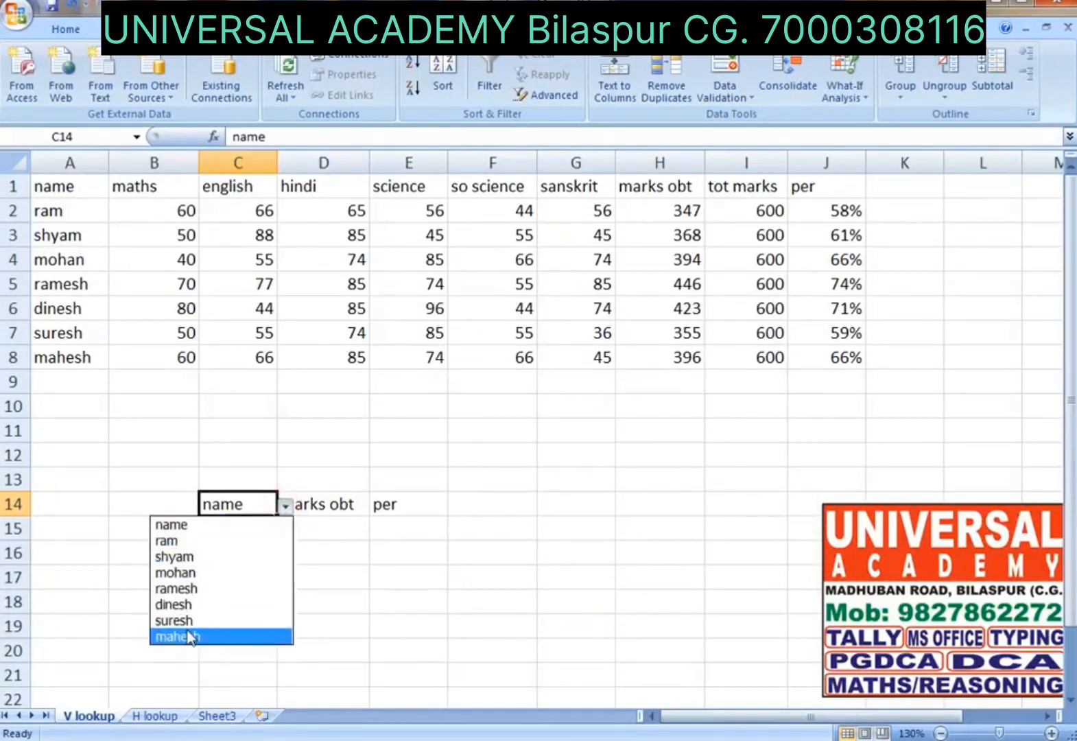
pyautogui.click(299, 470)
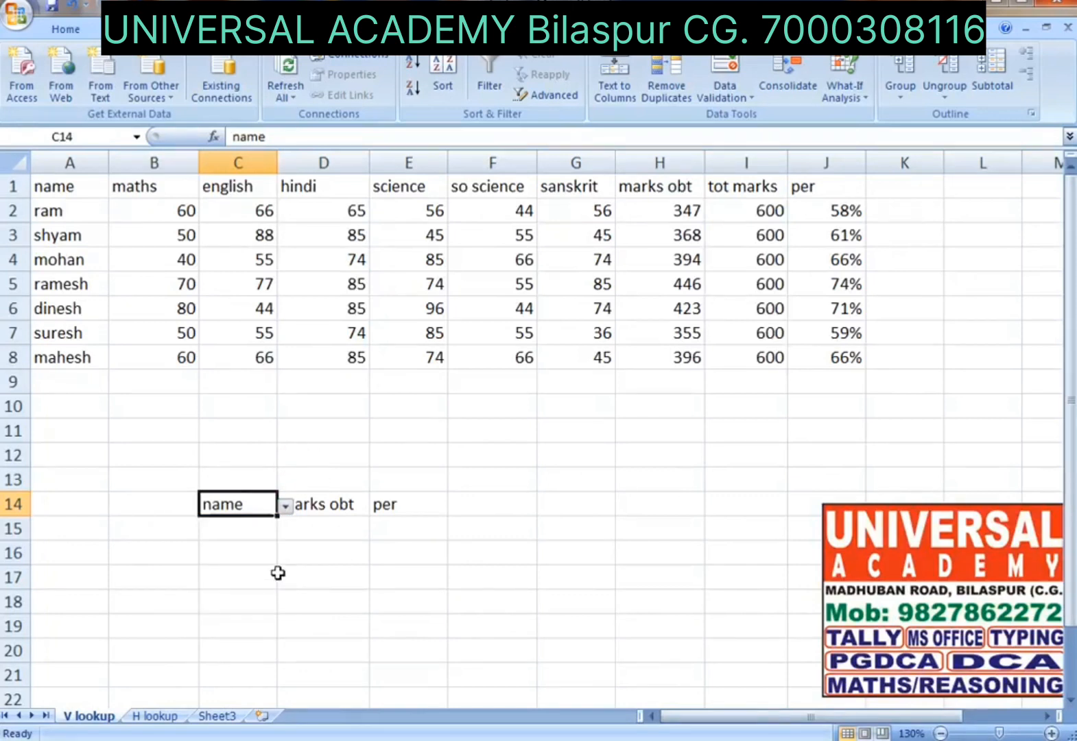
# Start a VLOOKUP formula in C15 with C14 as the lookup value.
pyautogui.click(262, 526)
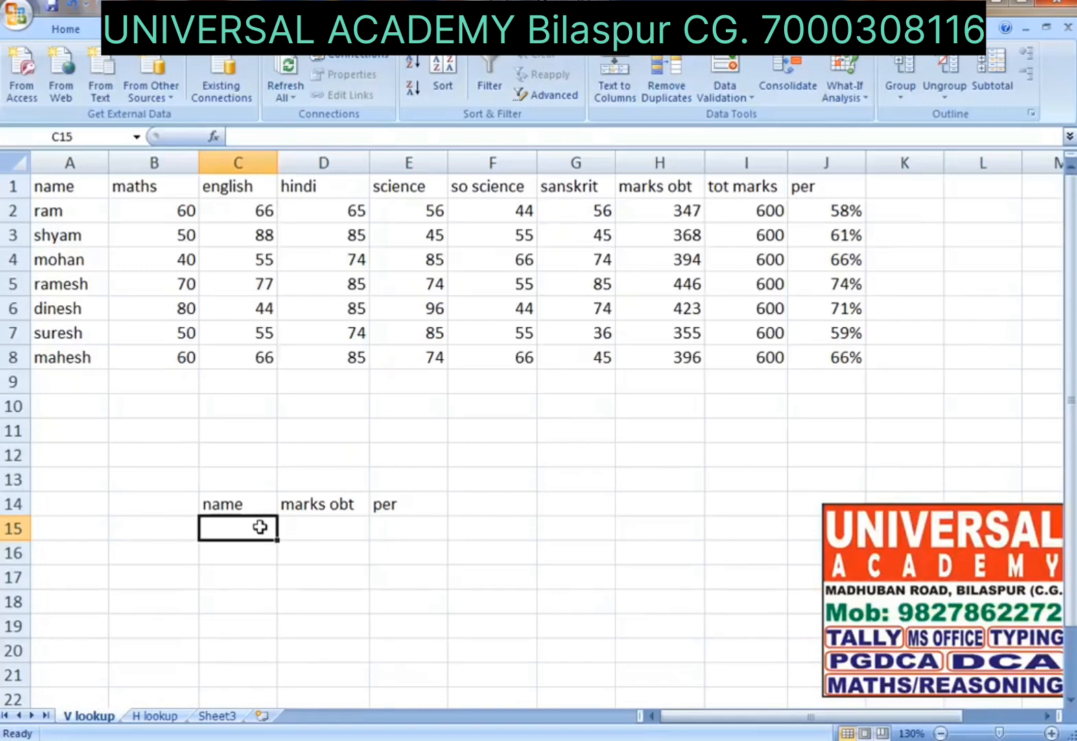
pyautogui.write('=')
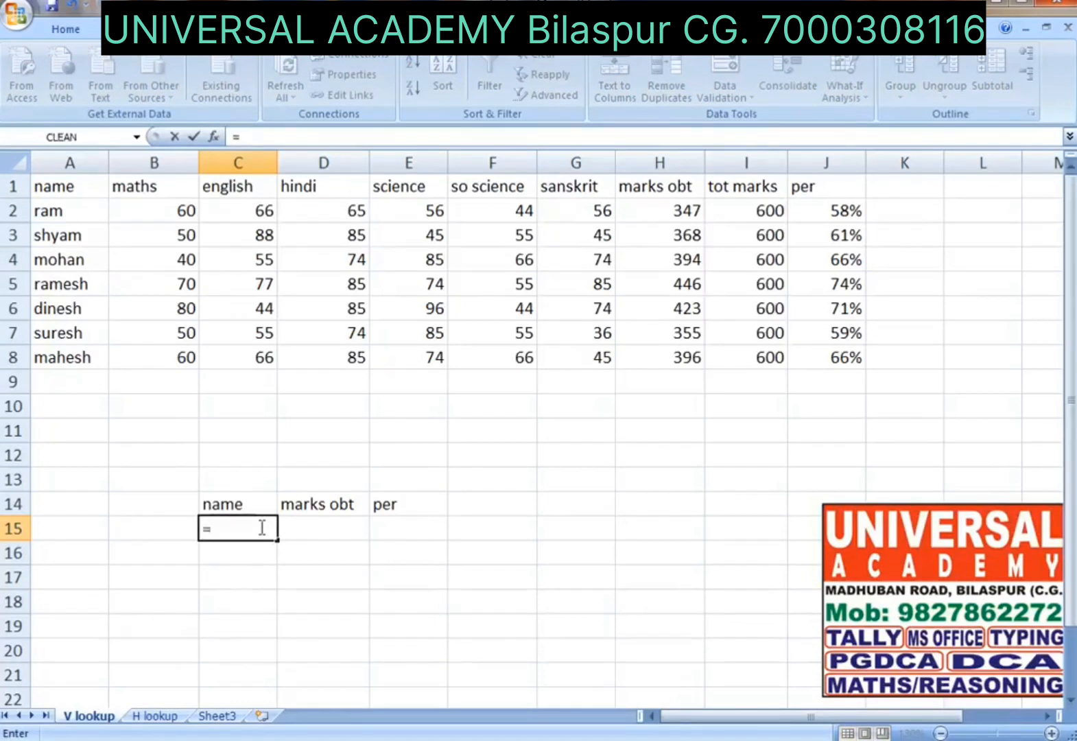
pyautogui.write('vlo')
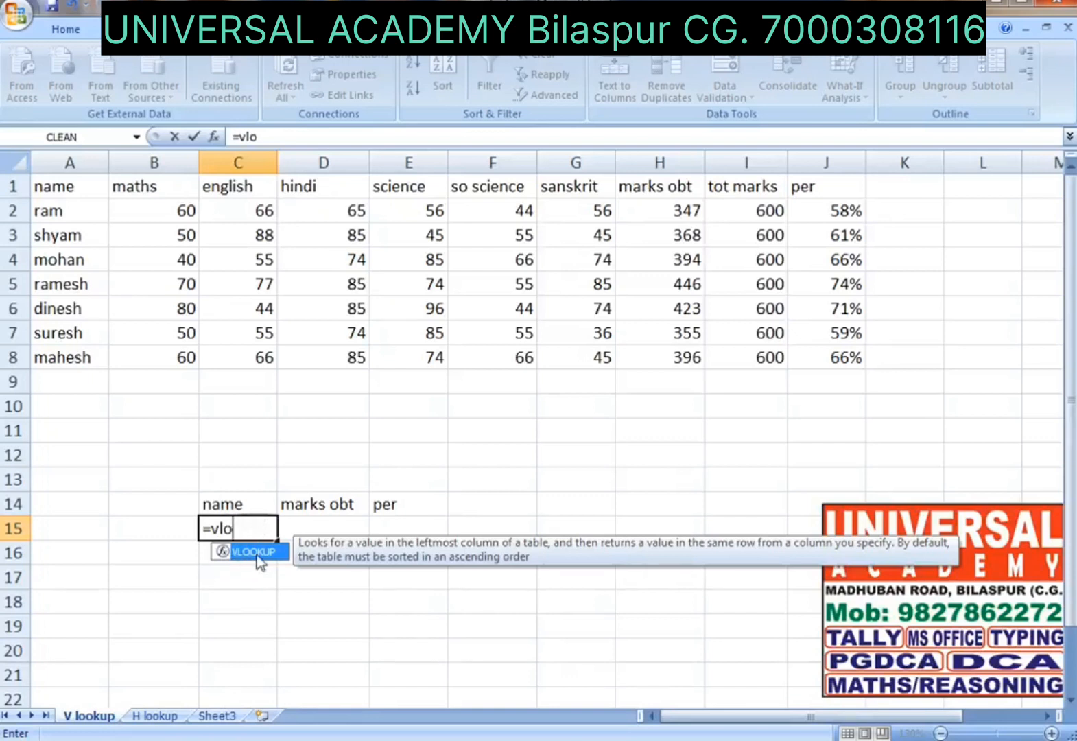
pyautogui.doubleClick(257, 553)
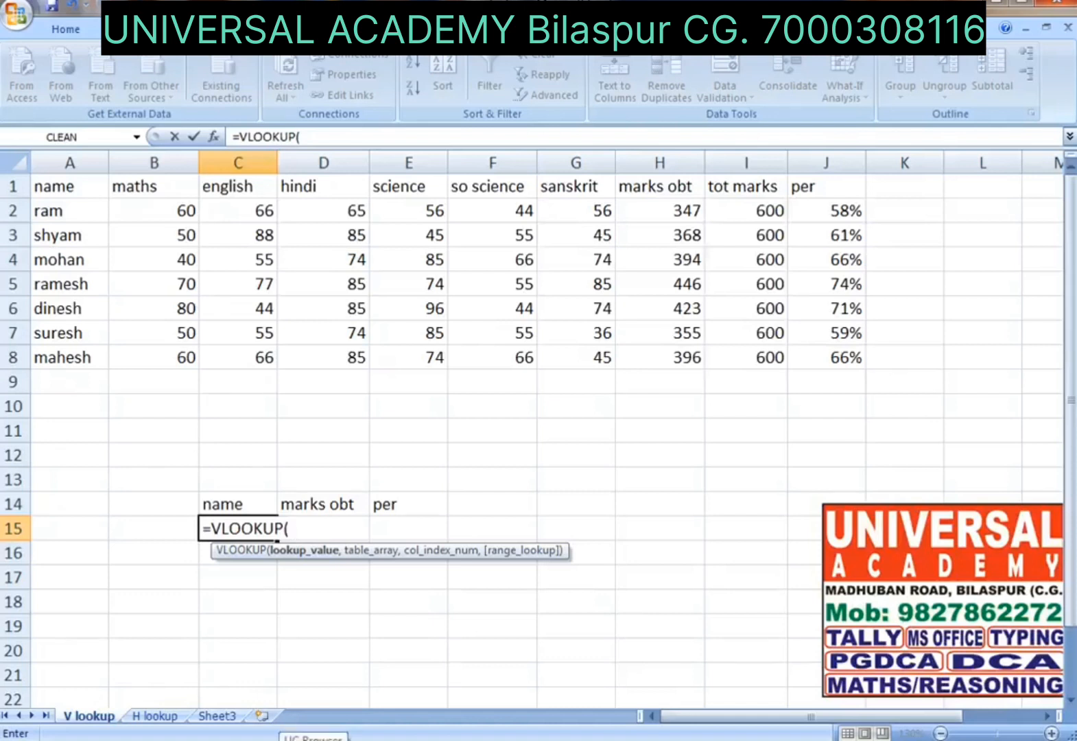
pyautogui.hotkey('ctrl', 'a')
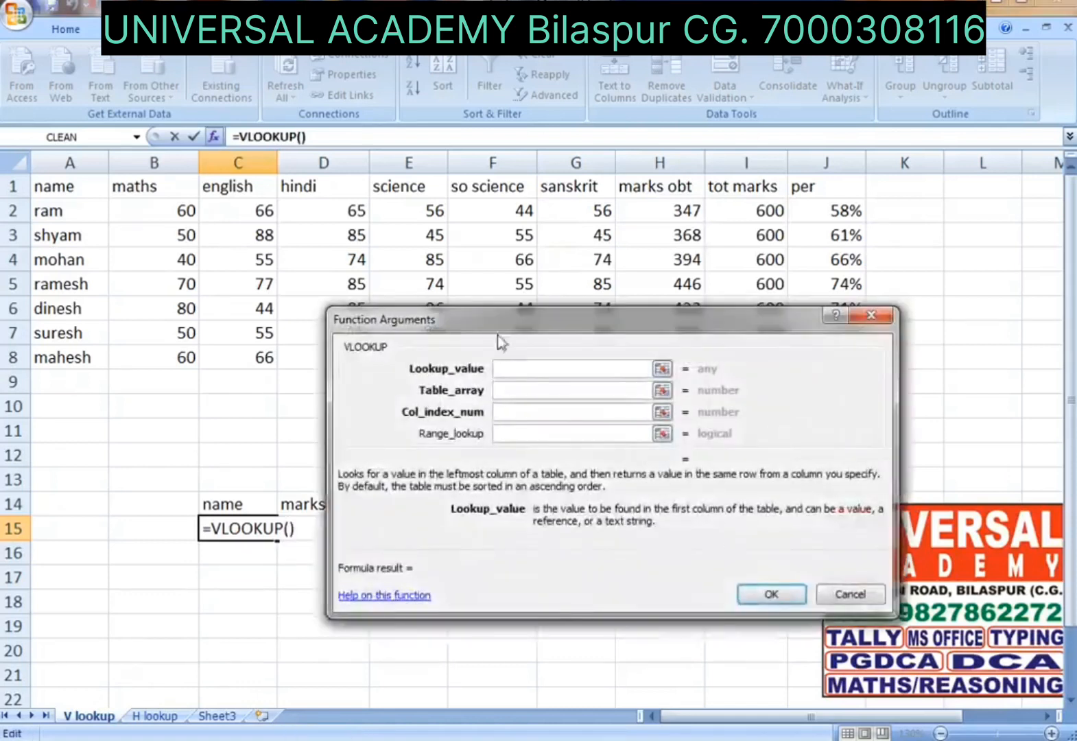
pyautogui.moveTo(502, 316); pyautogui.dragTo(640, 369)
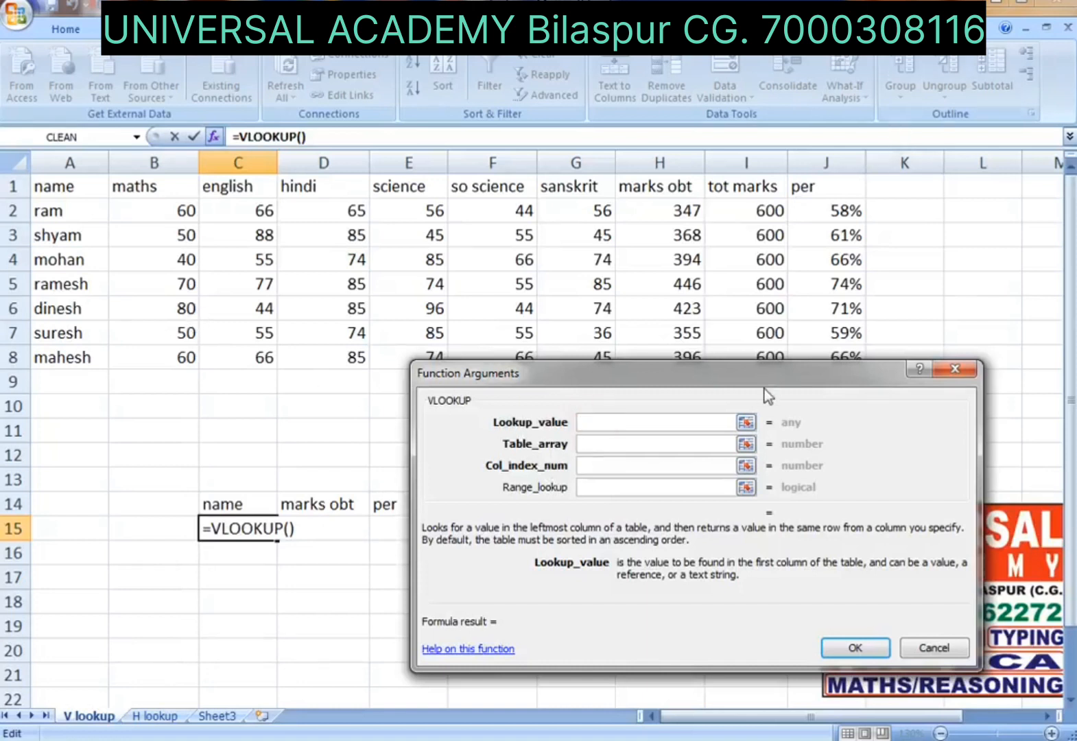
pyautogui.click(249, 506)
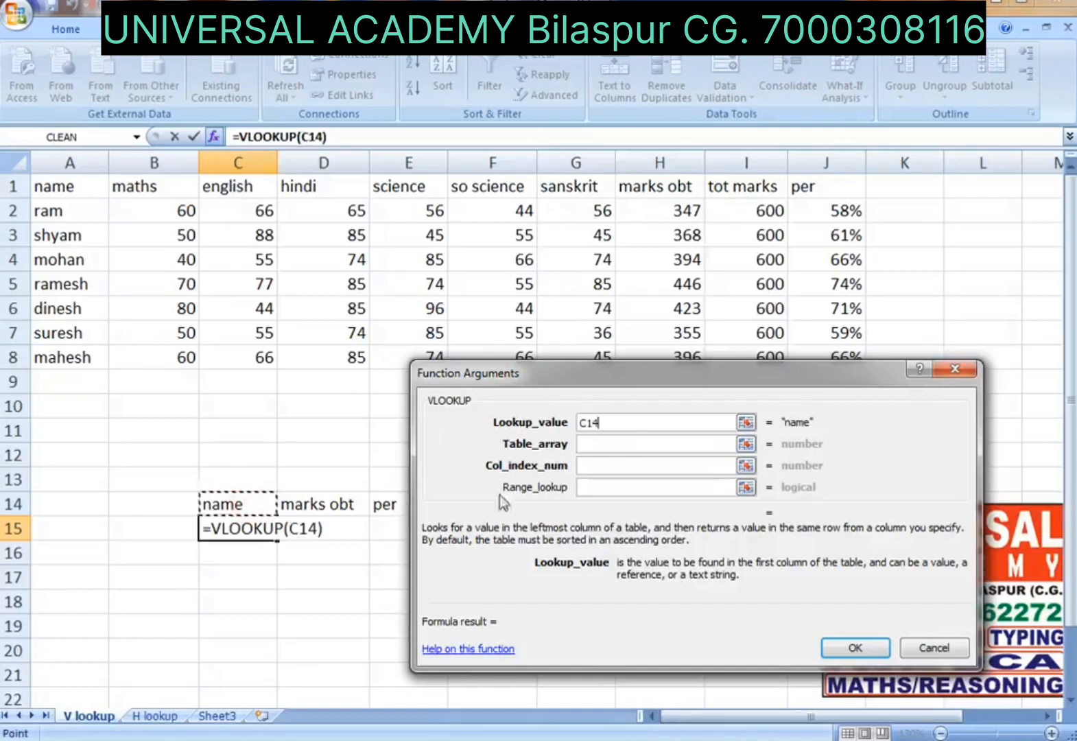
# Complete the VLOOKUP in C15 with table array A1:J8, column index 1 and range lookup 0.
pyautogui.click(584, 444)
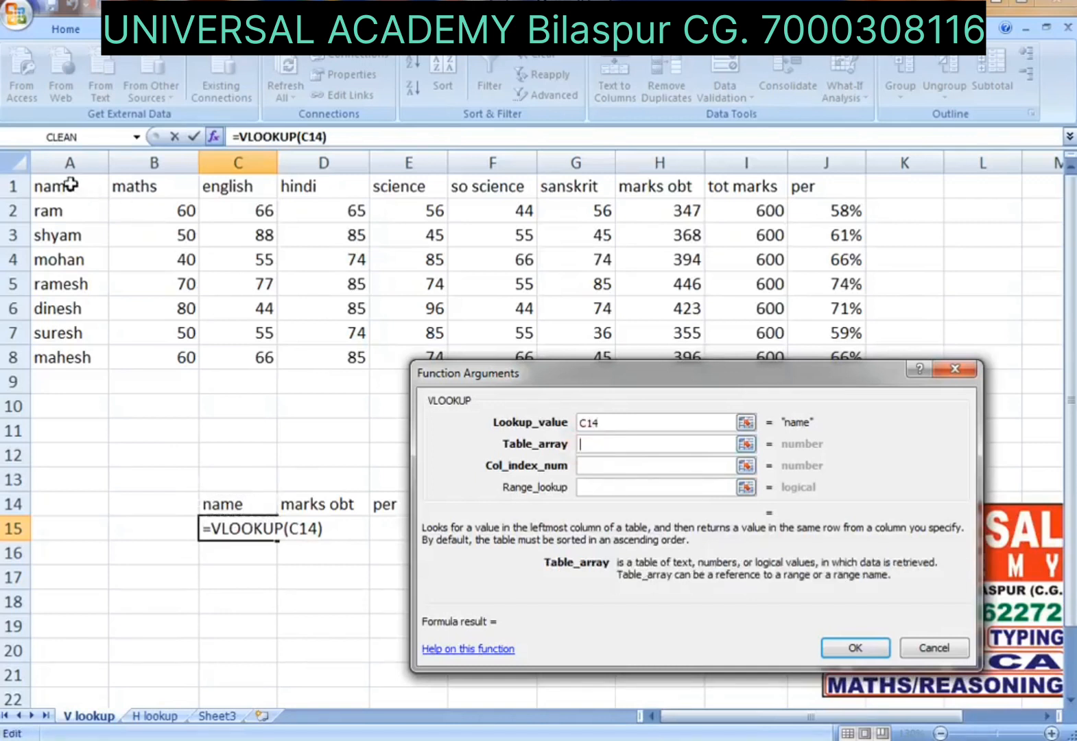
pyautogui.click(71, 185)
pyautogui.moveTo(92, 187); pyautogui.dragTo(808, 362)
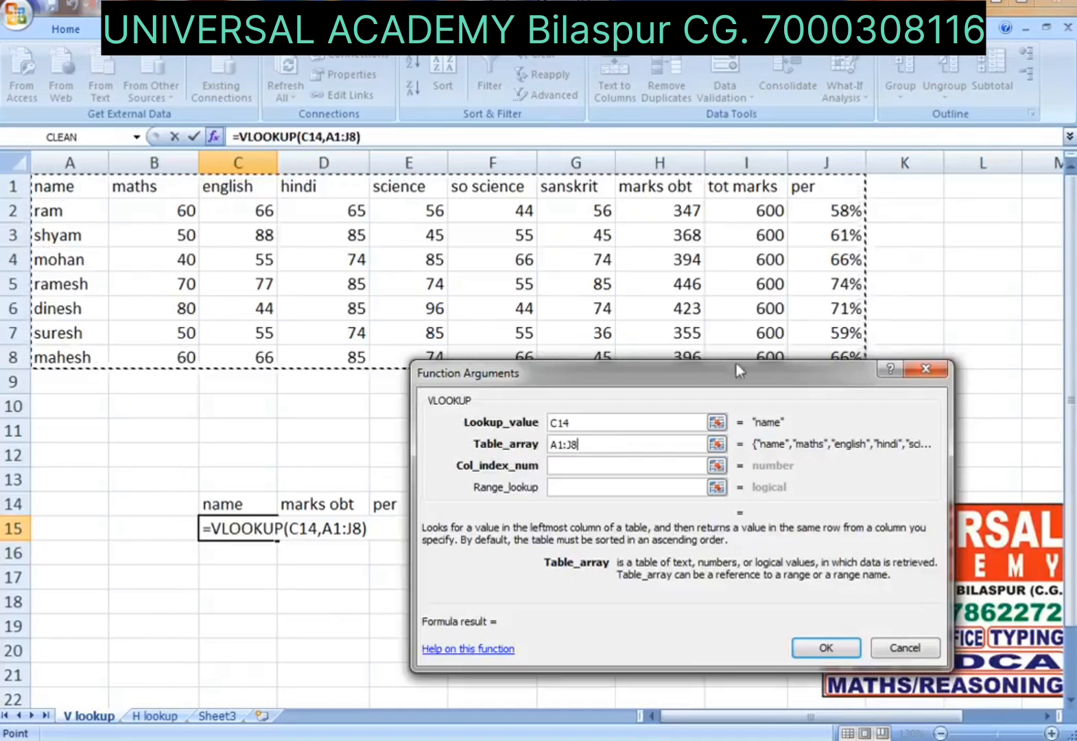
pyautogui.click(560, 467)
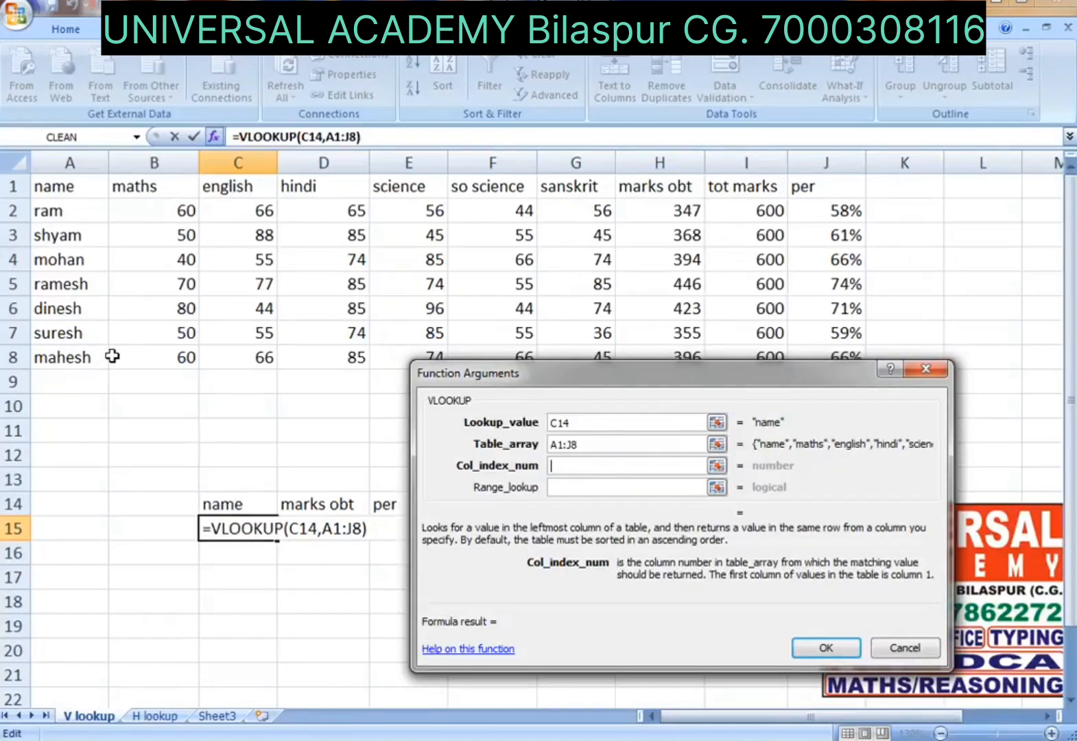
pyautogui.write('1')
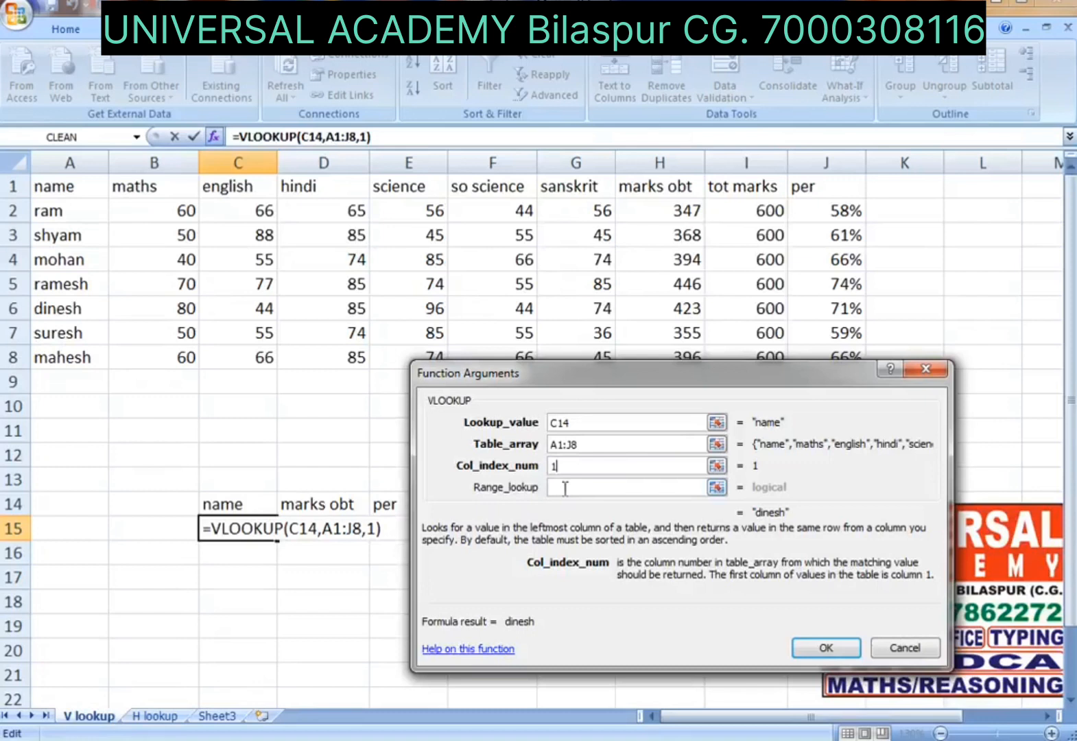
pyautogui.click(565, 488)
pyautogui.write('0')
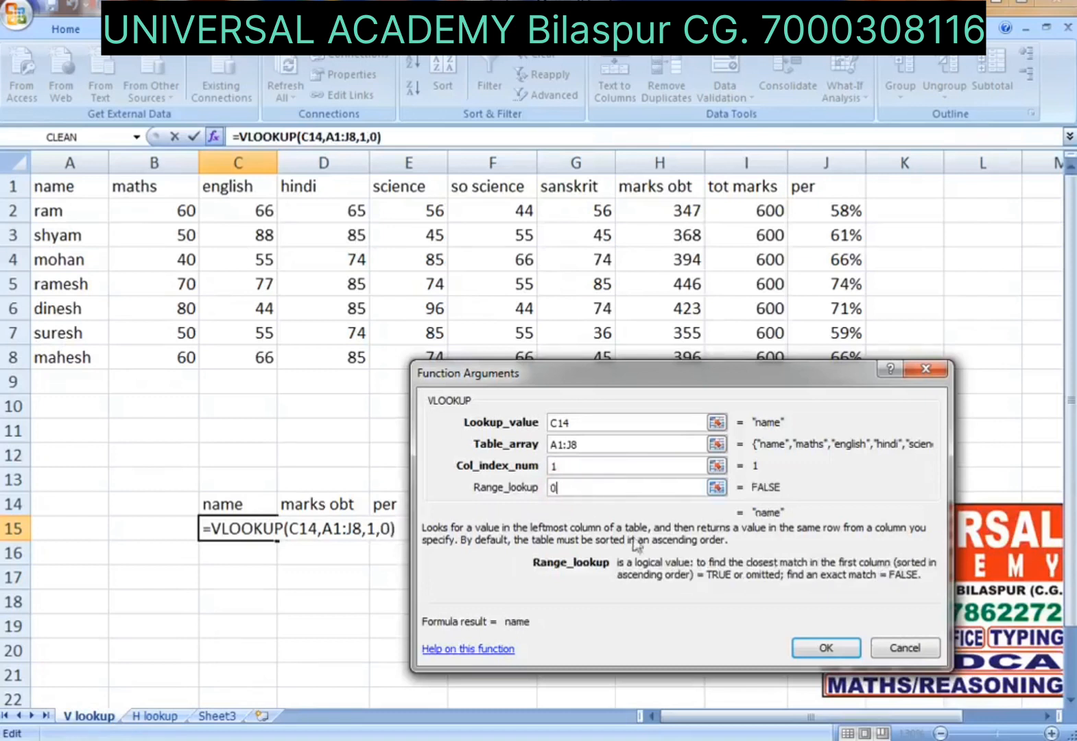
pyautogui.click(824, 650)
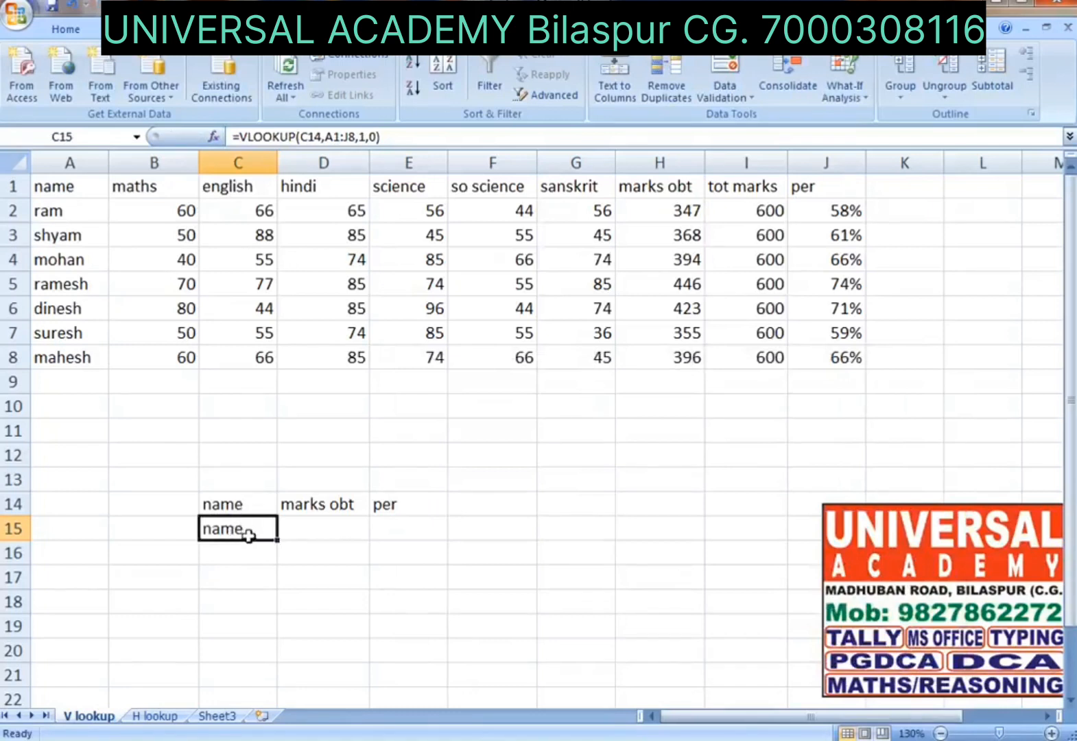
# Enter a VLOOKUP in D15 with lookup value C14, table array A1:J8, column index 8 and range lookup 0.
pyautogui.click(308, 529)
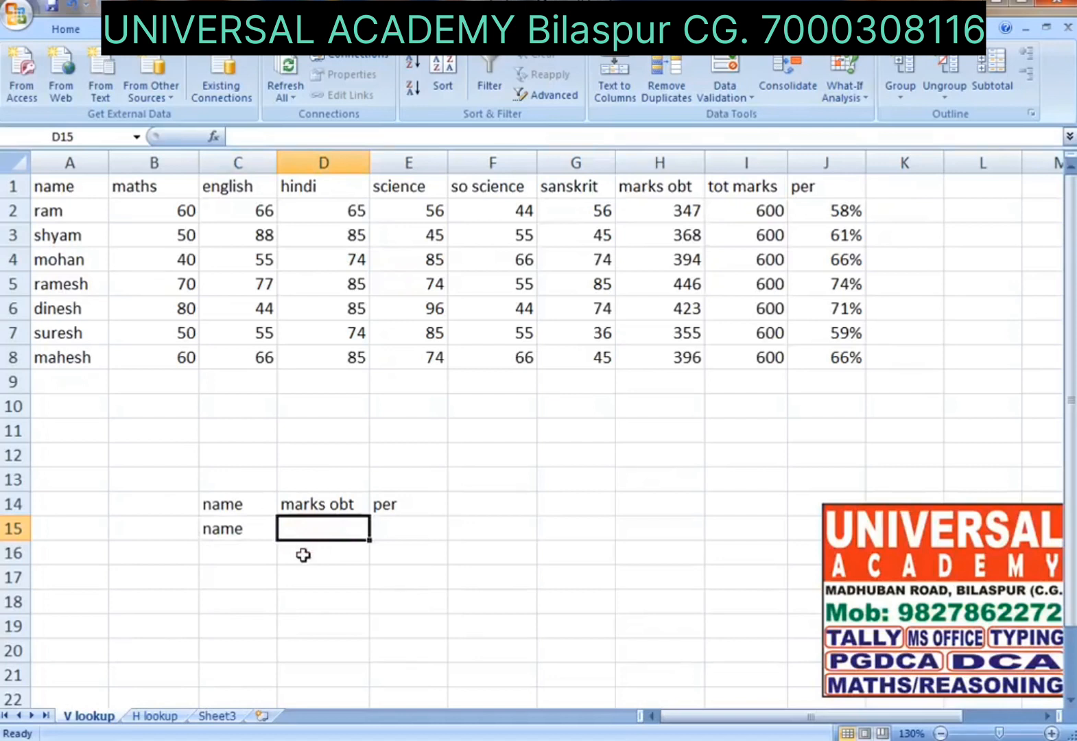
pyautogui.write('=vl')
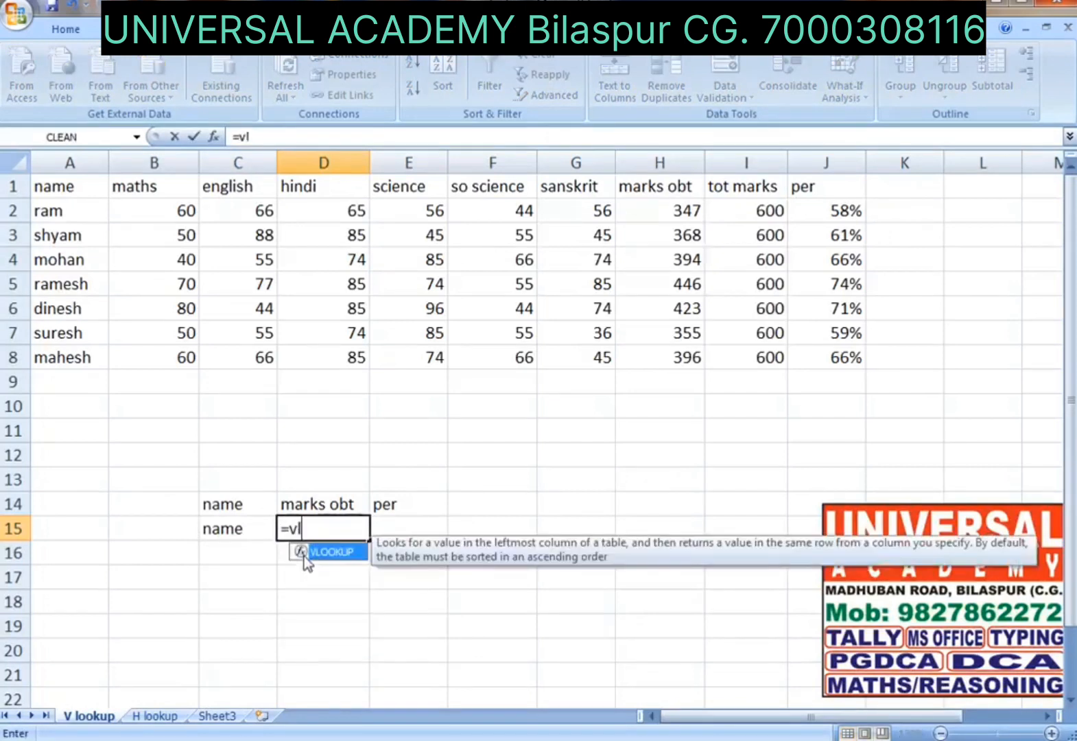
pyautogui.doubleClick(303, 552)
pyautogui.hotkey('ctrl', 'a')
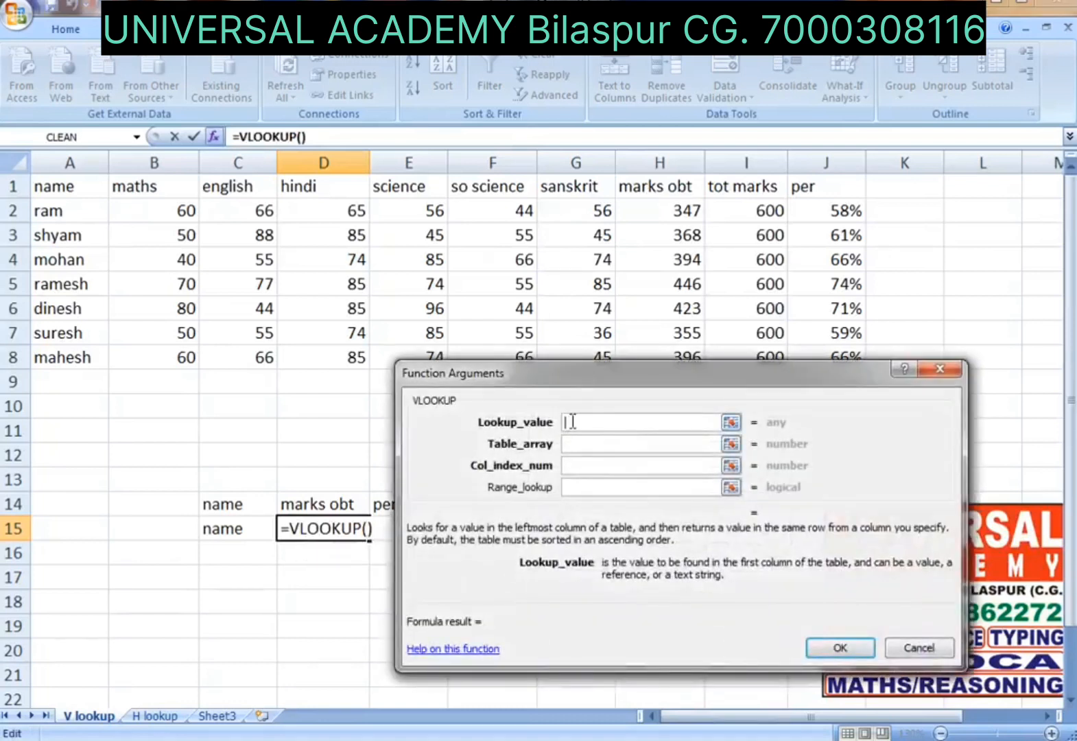
pyautogui.click(250, 512)
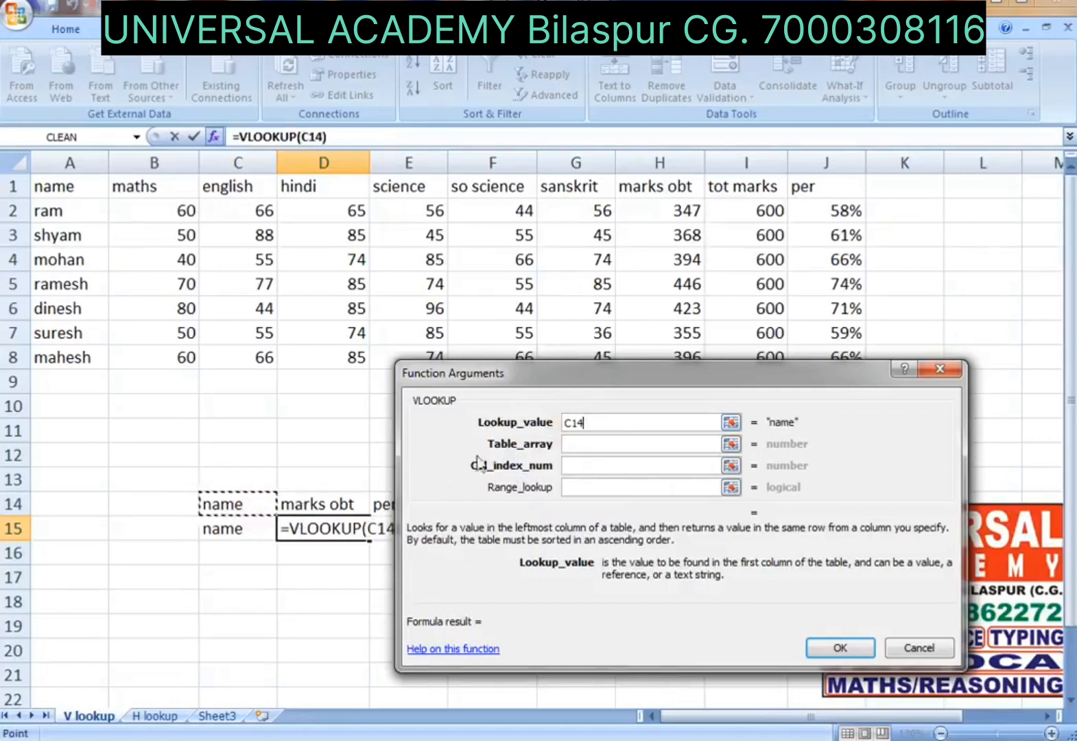
pyautogui.click(571, 445)
pyautogui.moveTo(86, 185); pyautogui.dragTo(824, 363)
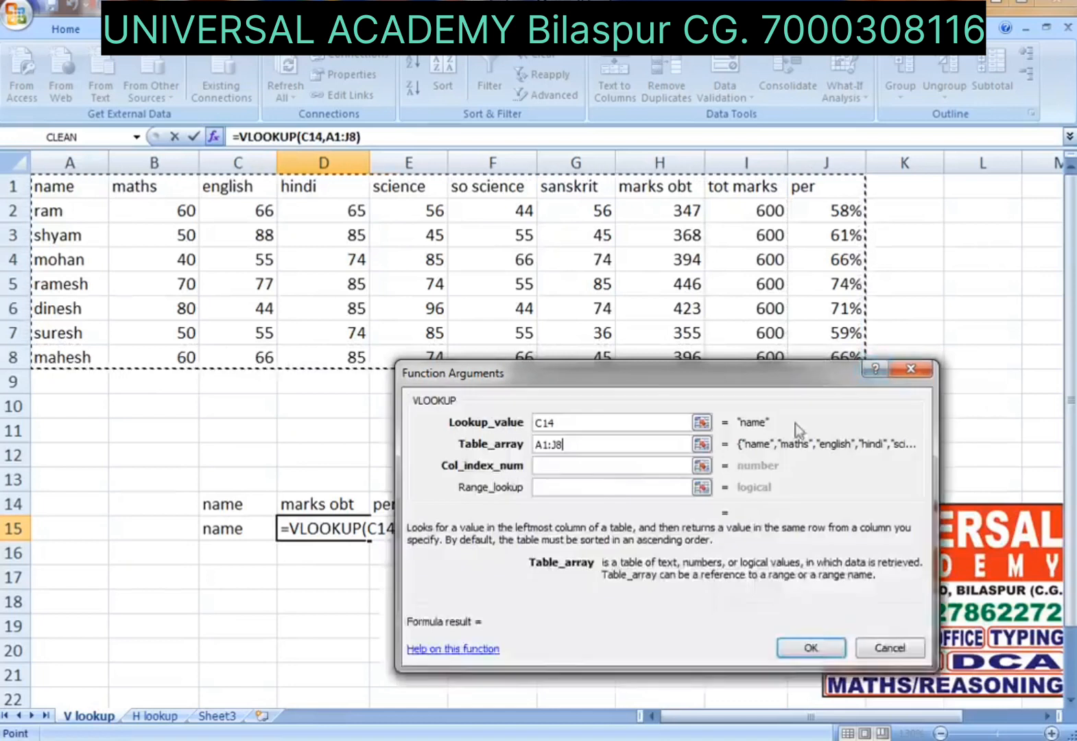
pyautogui.click(546, 465)
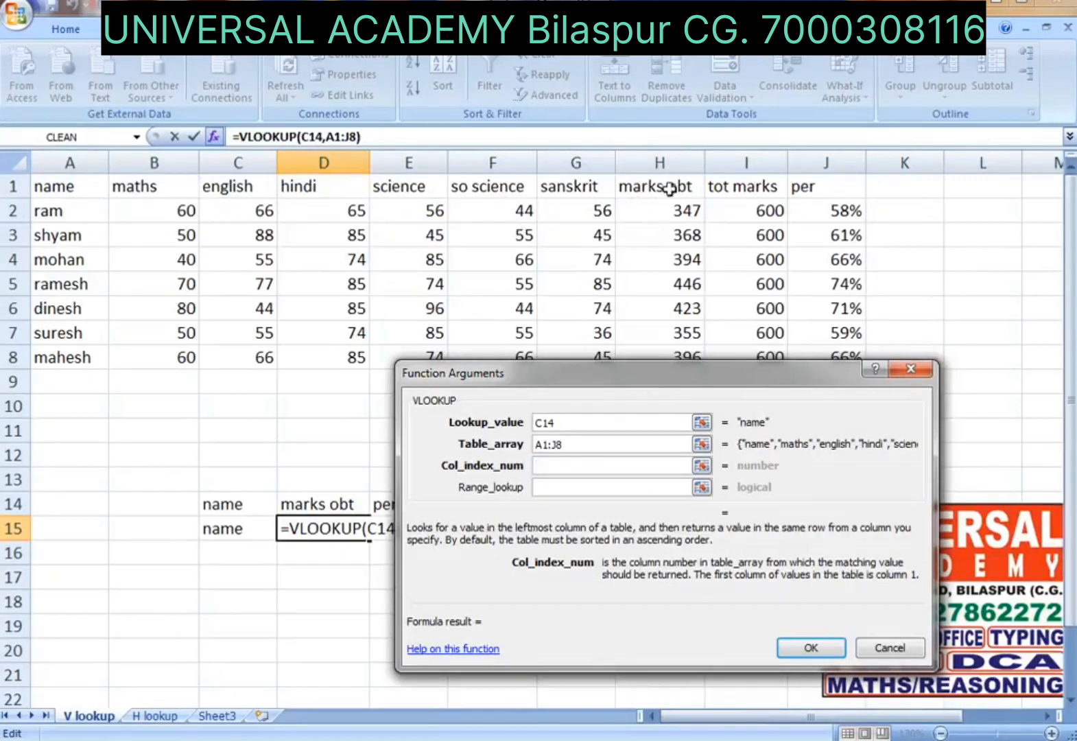
pyautogui.write('8')
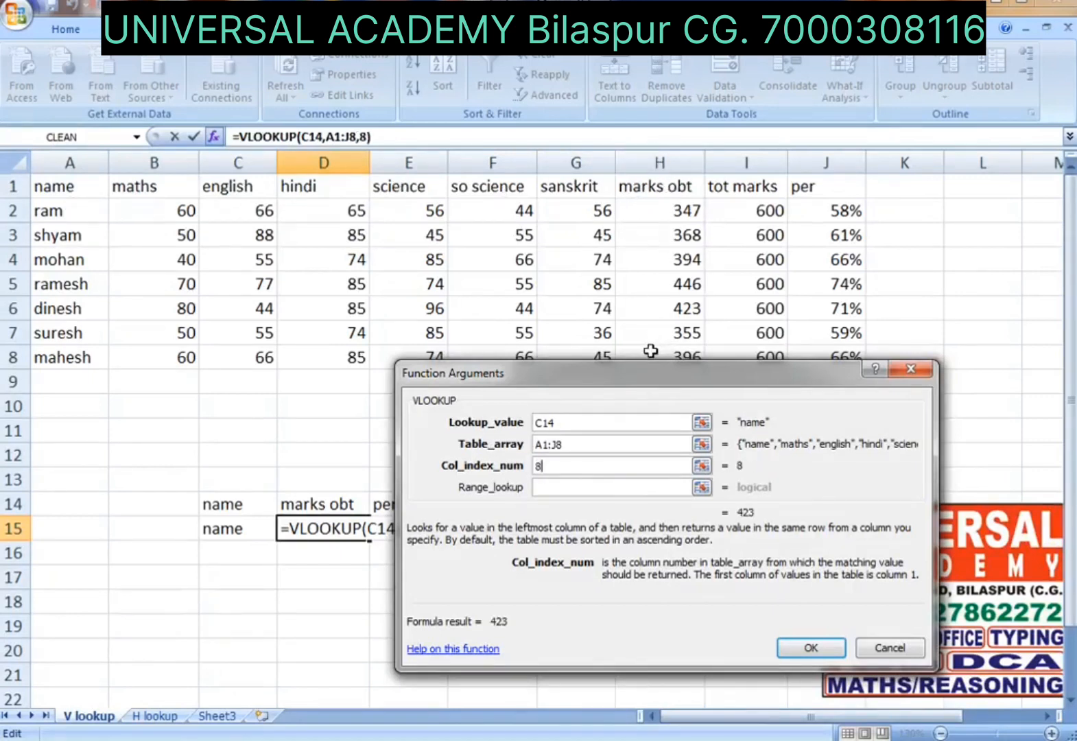
pyautogui.click(538, 488)
pyautogui.write('0')
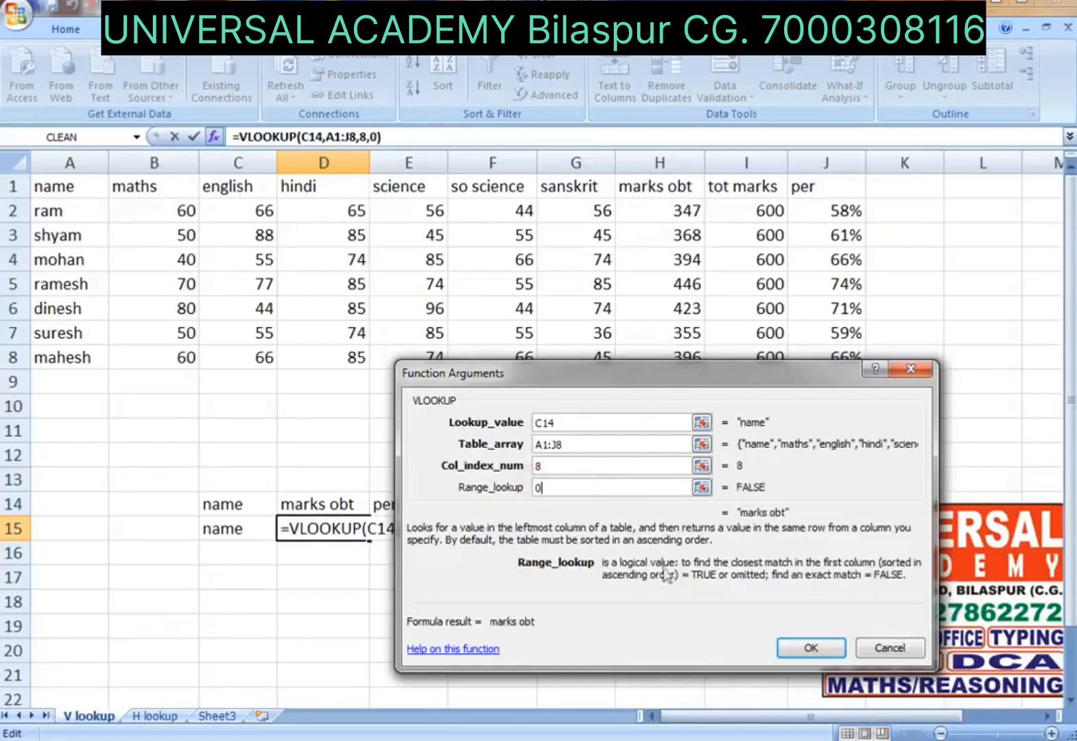
pyautogui.click(811, 646)
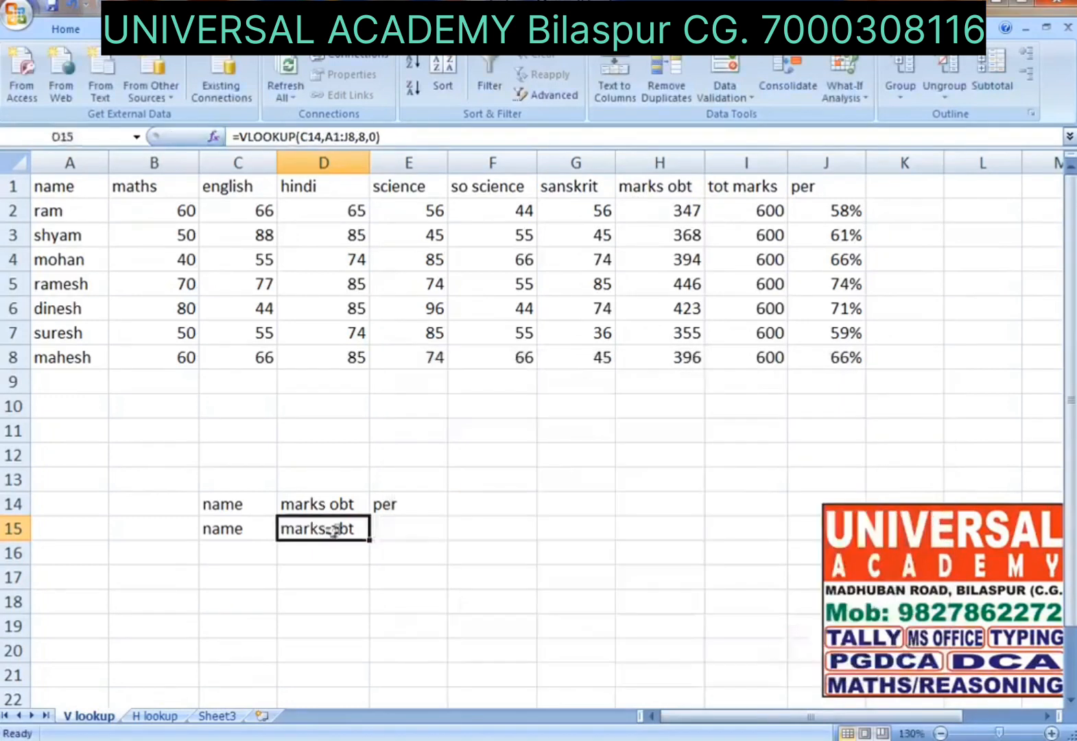
# Enter a VLOOKUP in E15 with lookup value C14, table array A1:J8, column index 10 and range lookup 0.
pyautogui.click(380, 524)
pyautogui.write('=vl')
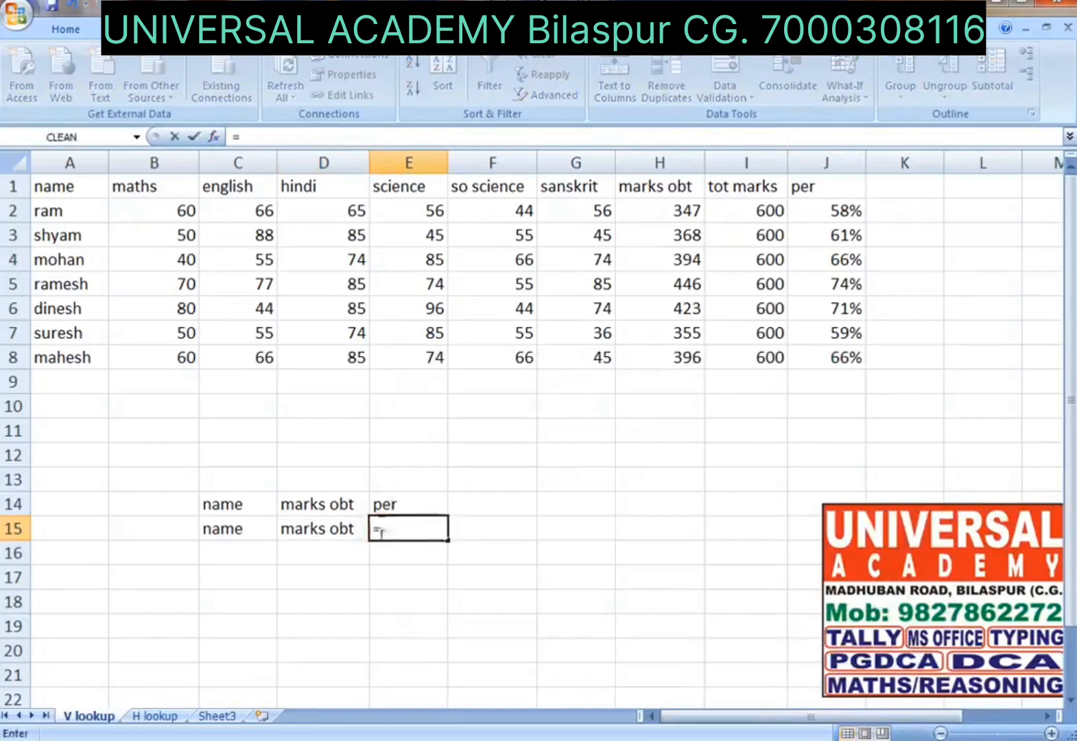
pyautogui.press('Tab')
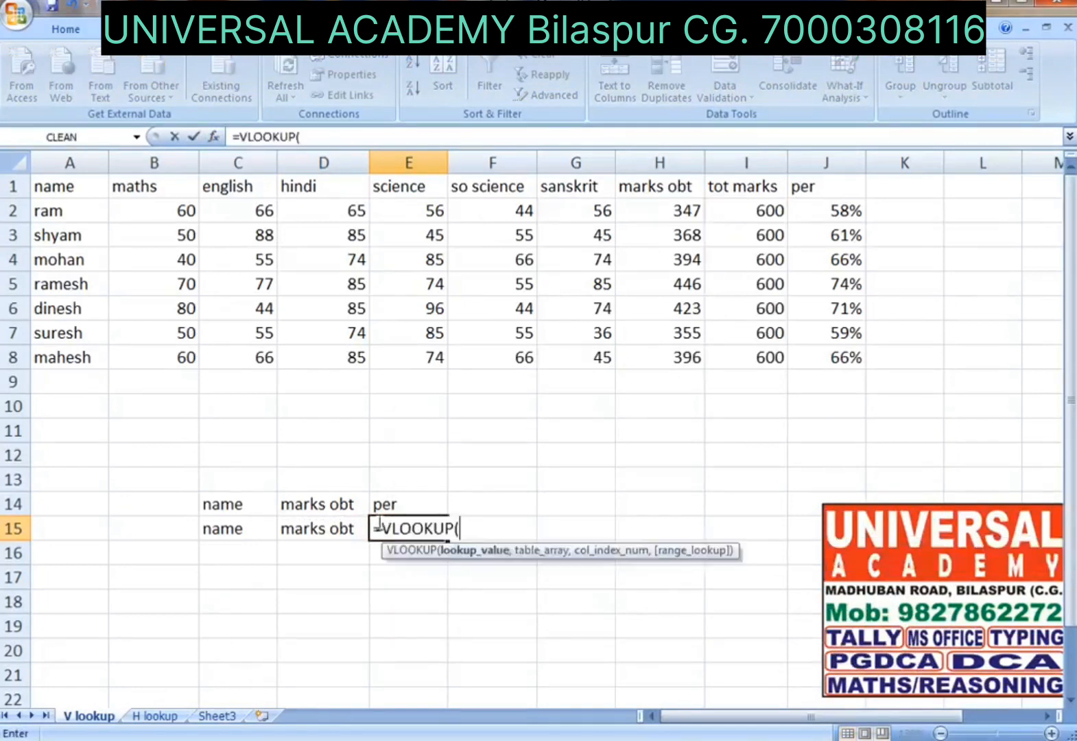
pyautogui.hotkey('ctrl', 'a')
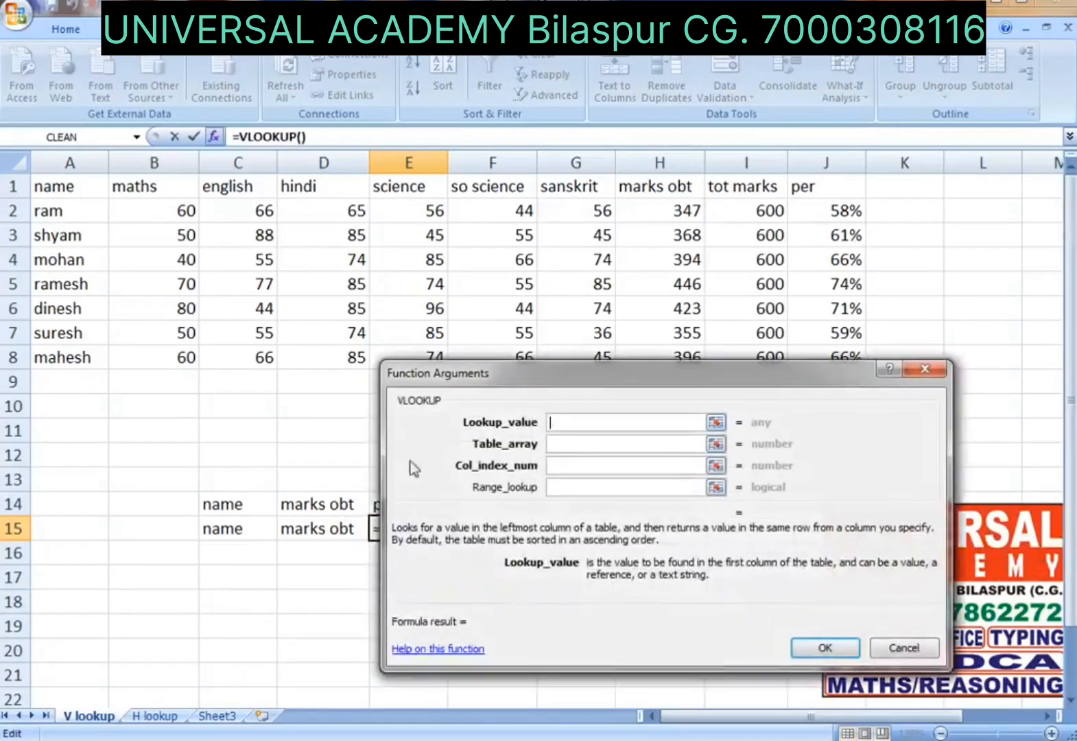
pyautogui.click(242, 506)
pyautogui.click(569, 444)
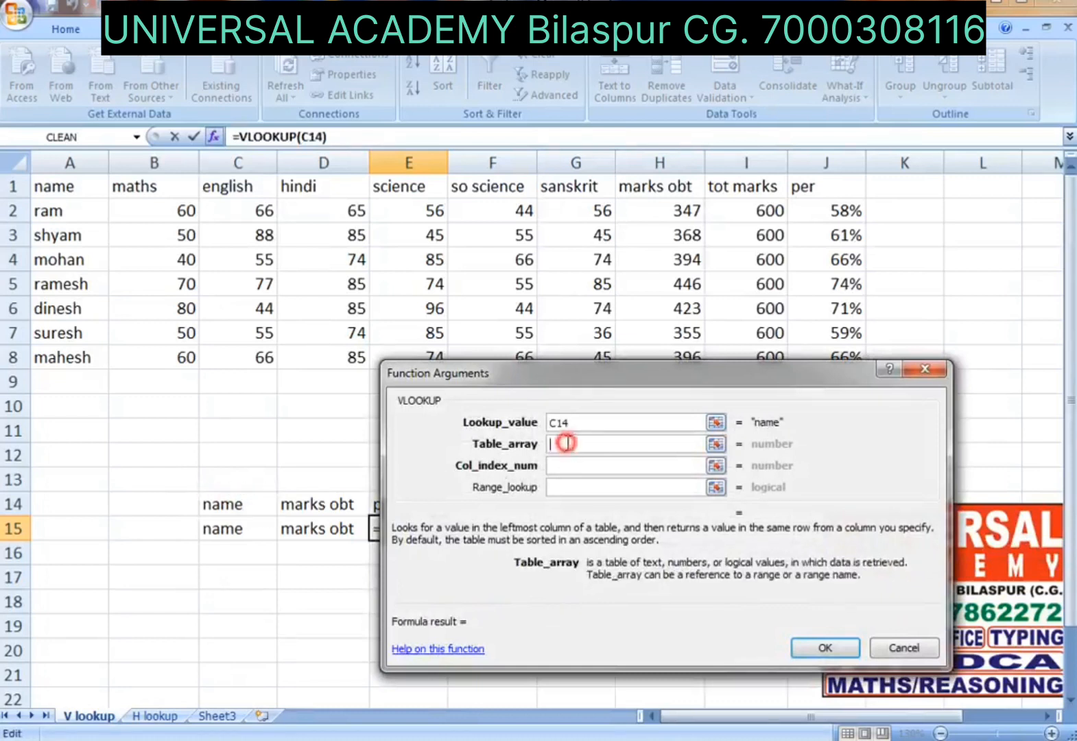
pyautogui.moveTo(85, 180); pyautogui.dragTo(817, 356)
pyautogui.click(531, 465)
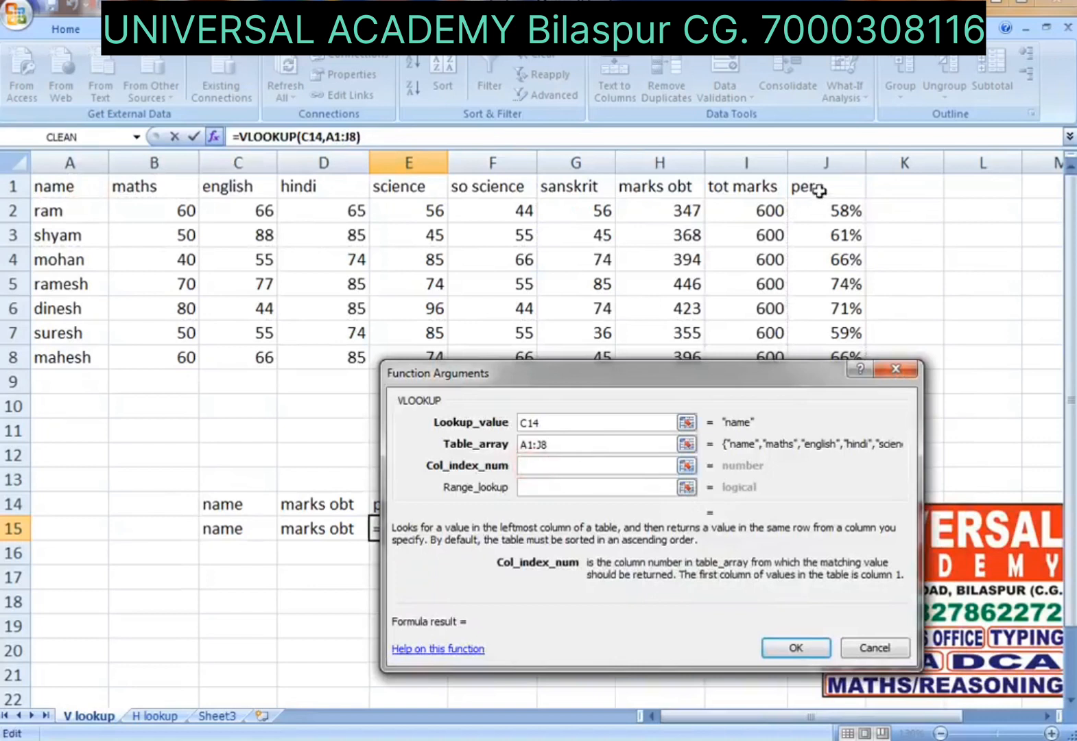
pyautogui.write('10')
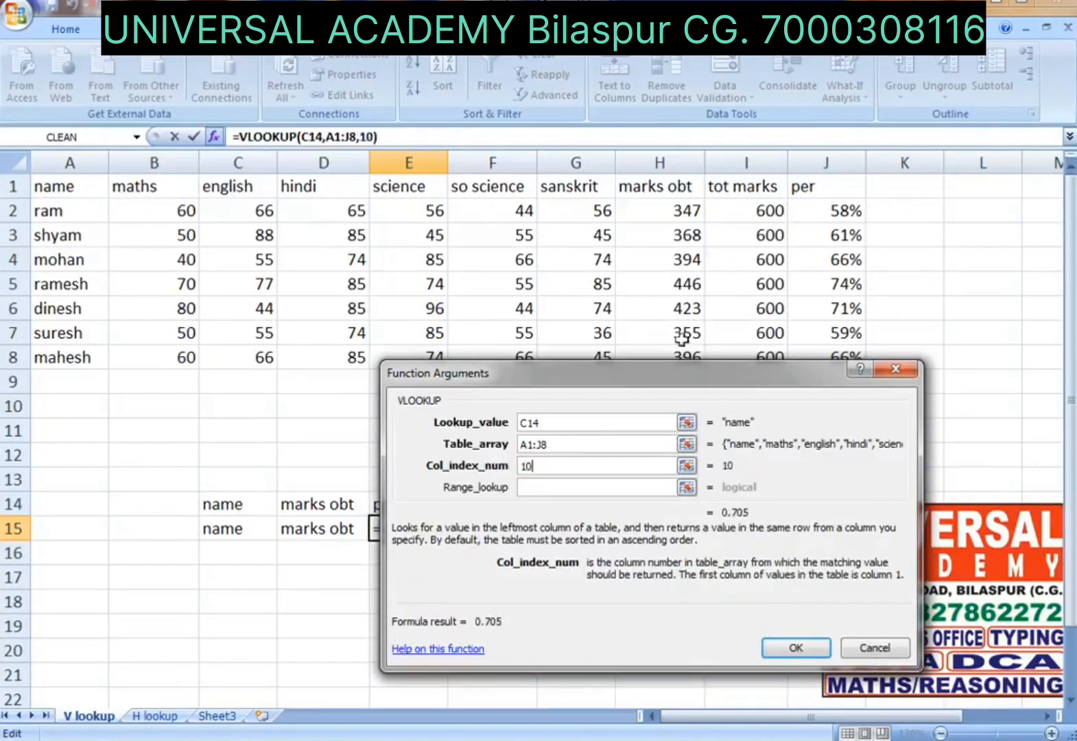
pyautogui.click(527, 487)
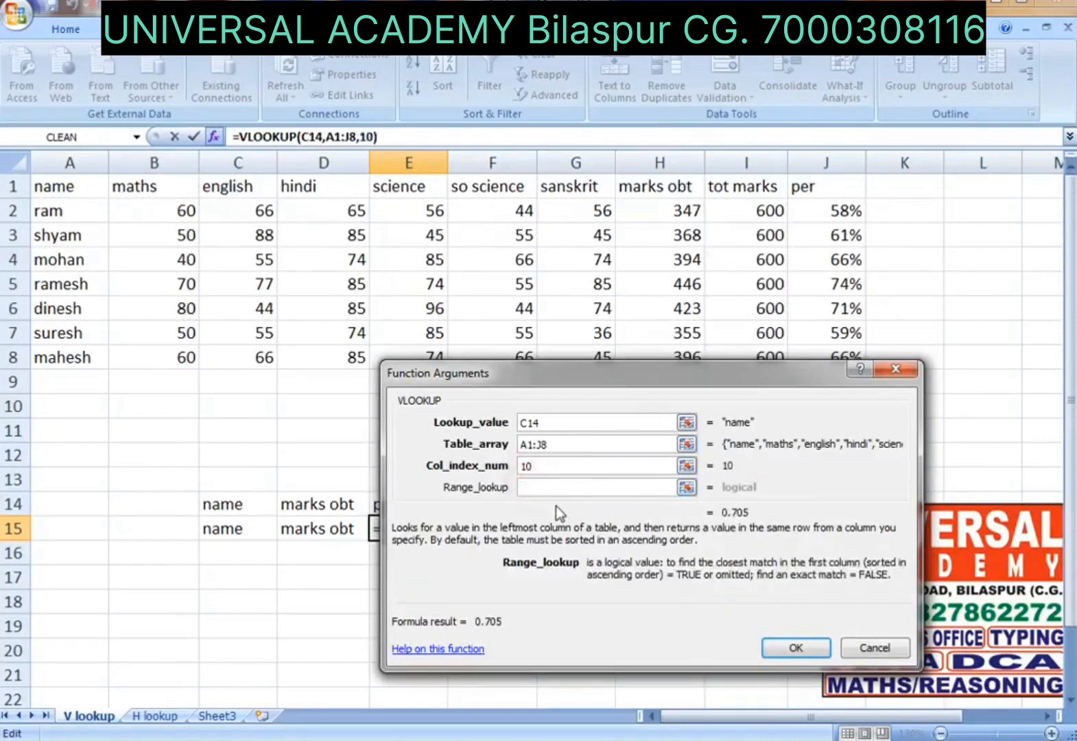
pyautogui.write('0')
pyautogui.click(771, 648)
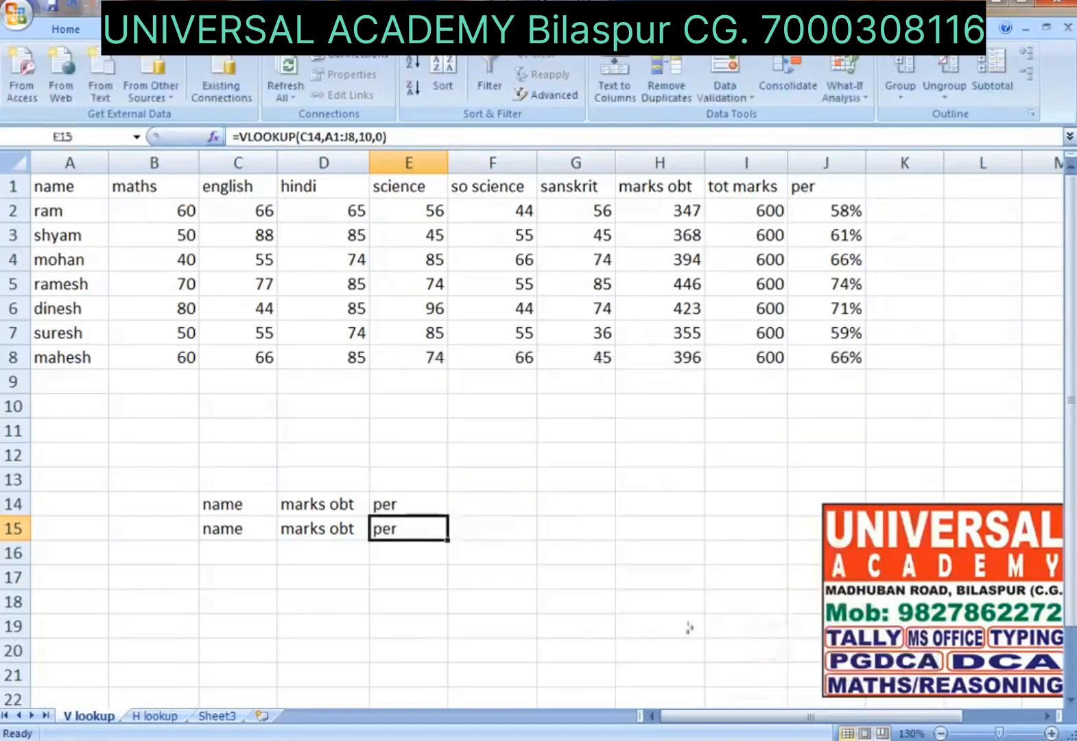
# Choose the student listed in A4 from the dropdown in C14 to test the lookup formulas.
pyautogui.click(248, 504)
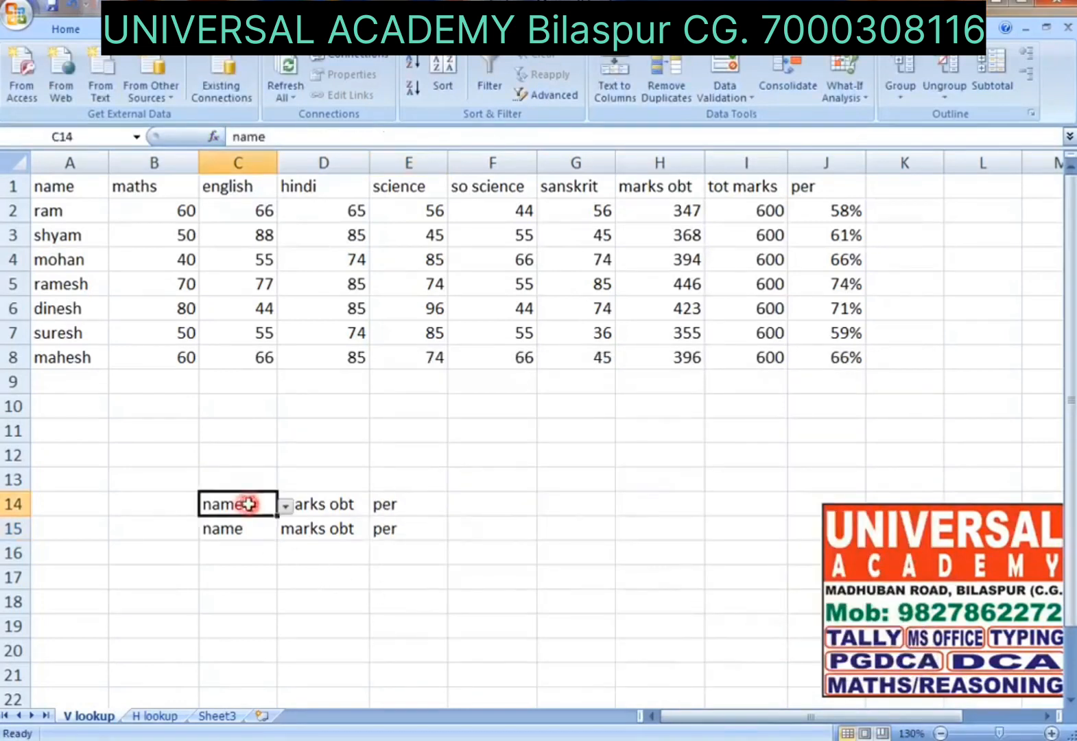
pyautogui.click(285, 507)
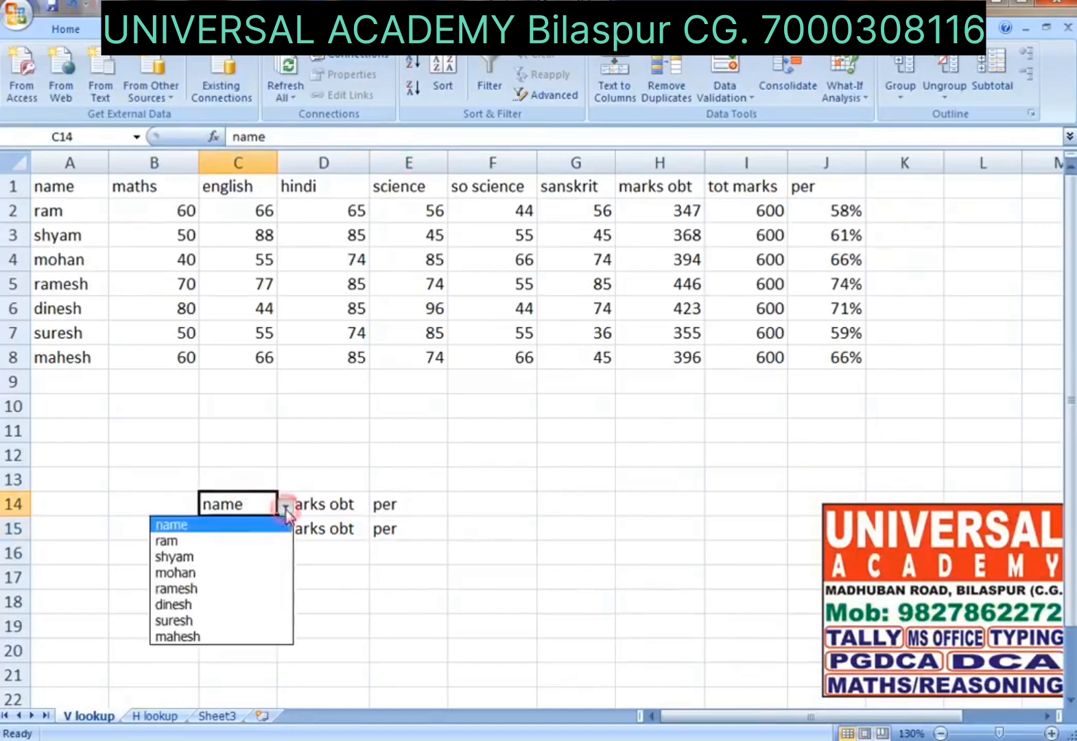
pyautogui.click(188, 575)
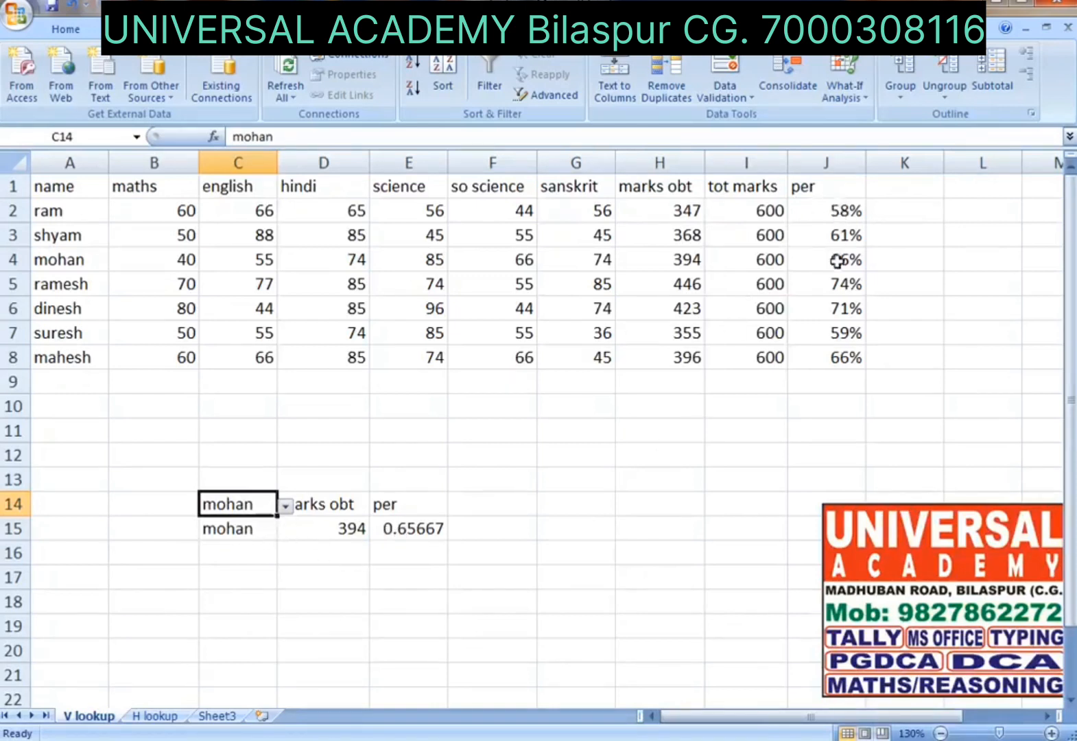
# Format the VLOOKUP result in E15 as a percentage.
pyautogui.click(415, 528)
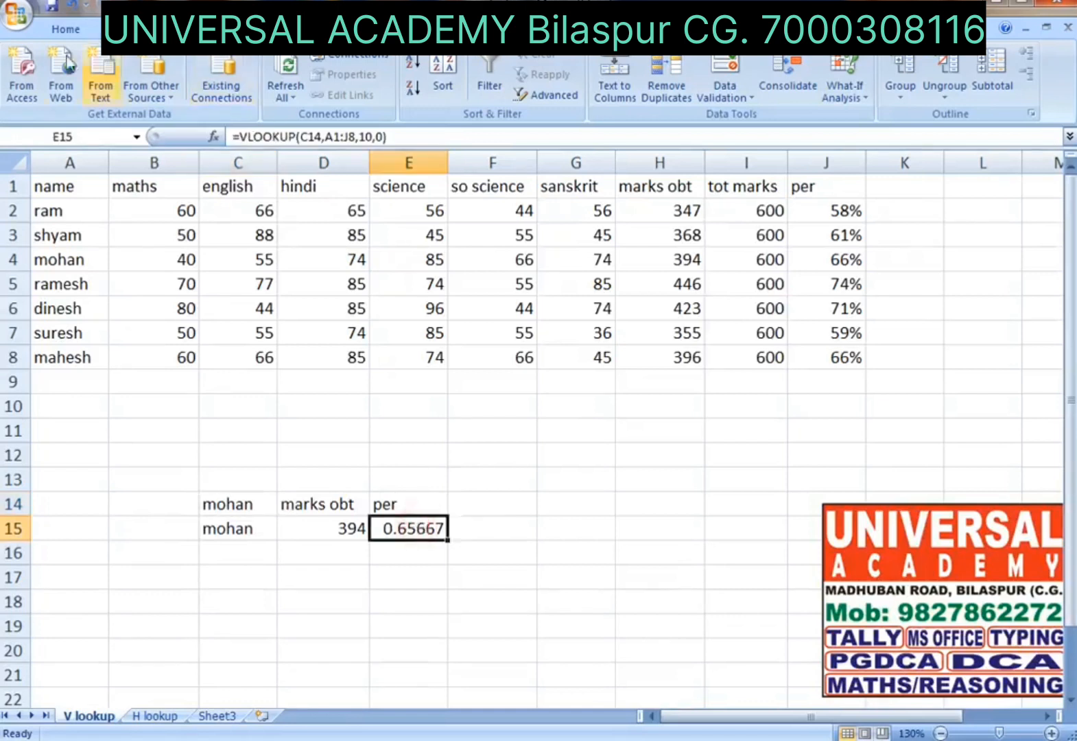
pyautogui.click(408, 559)
pyautogui.click(416, 527)
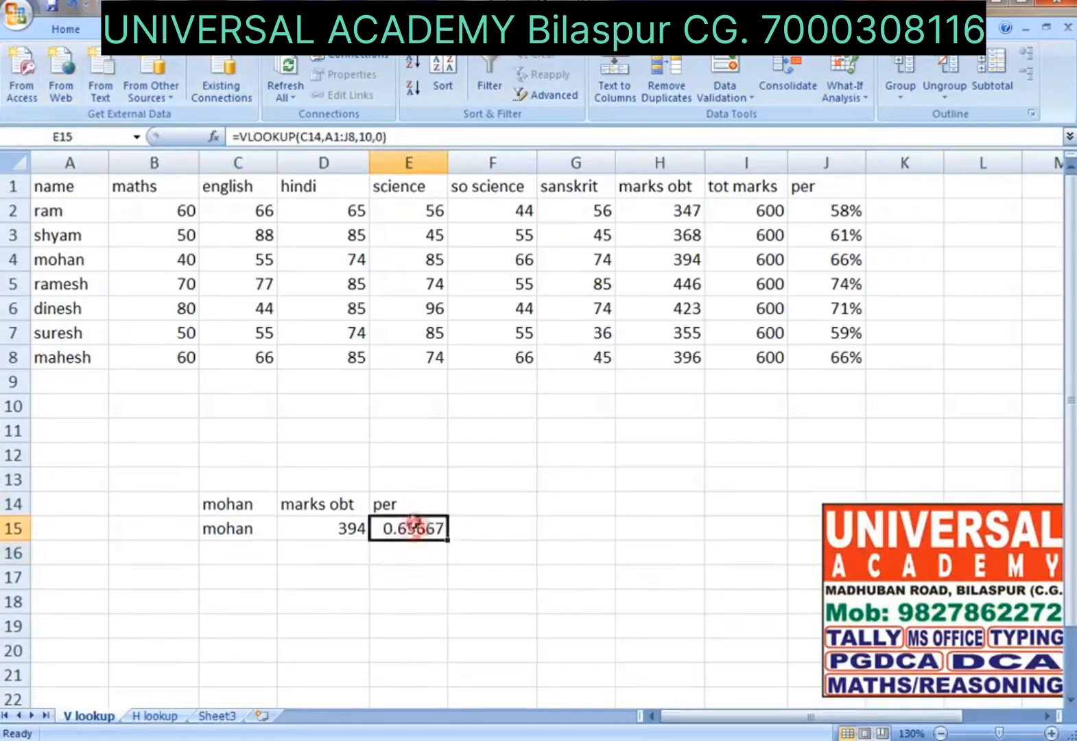
pyautogui.click(68, 30)
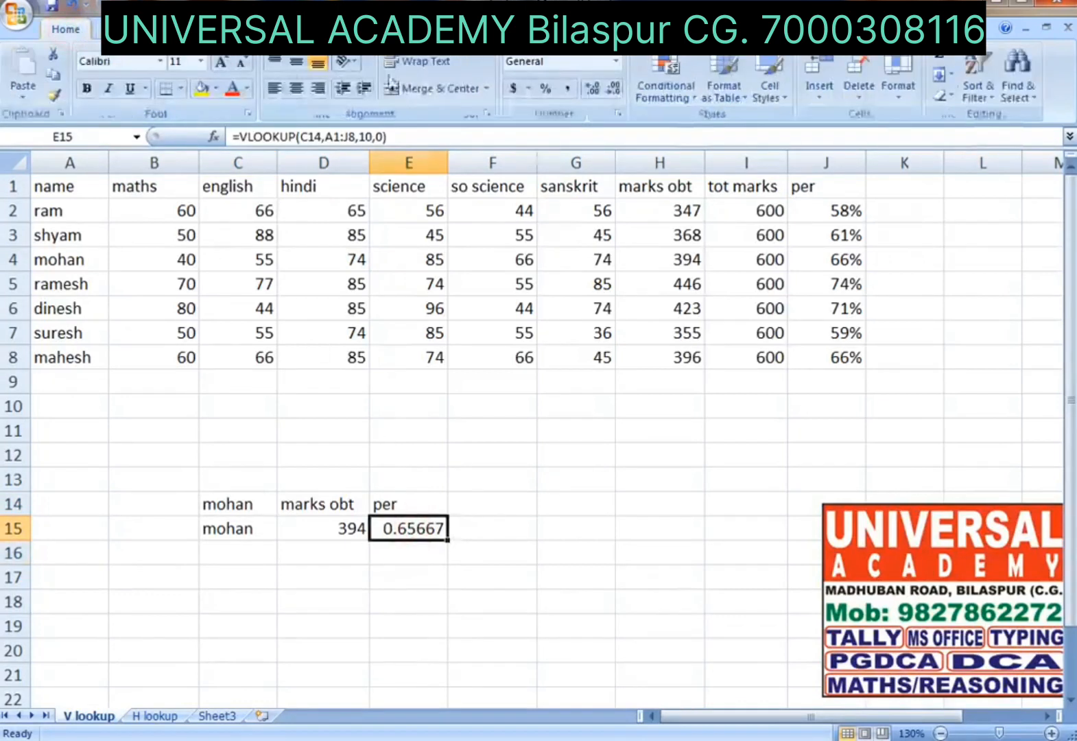
pyautogui.click(548, 88)
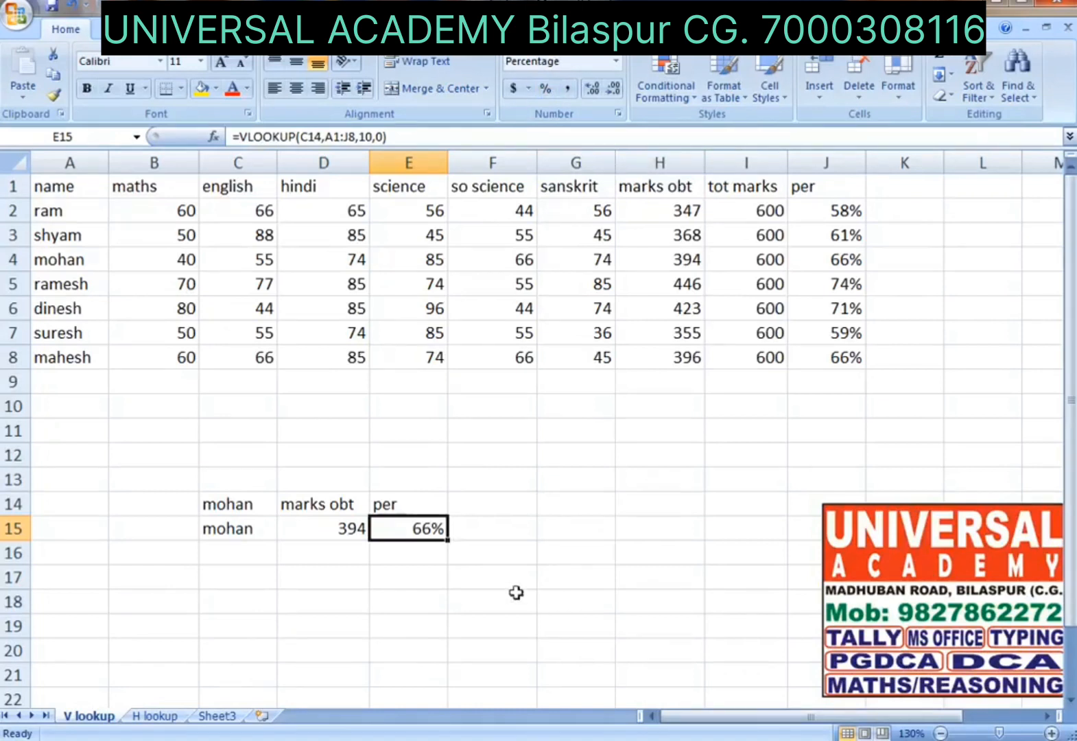
# Choose the student listed in A5 from the dropdown in C14 to test the lookup formulas.
pyautogui.click(254, 506)
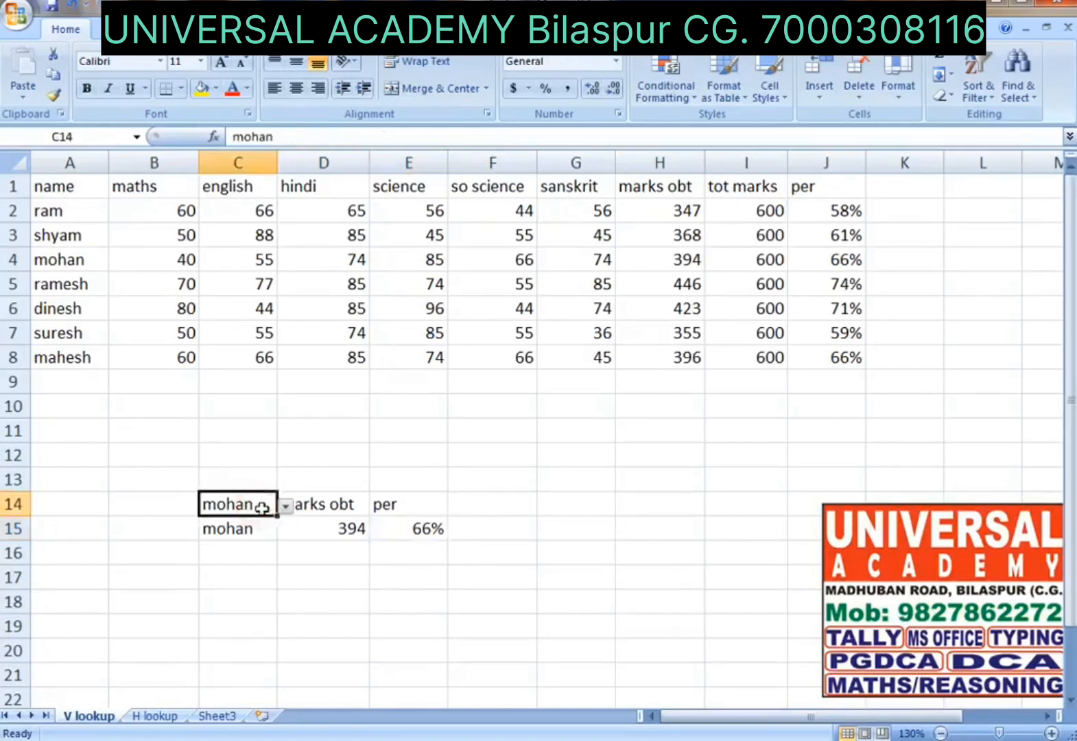
pyautogui.click(285, 506)
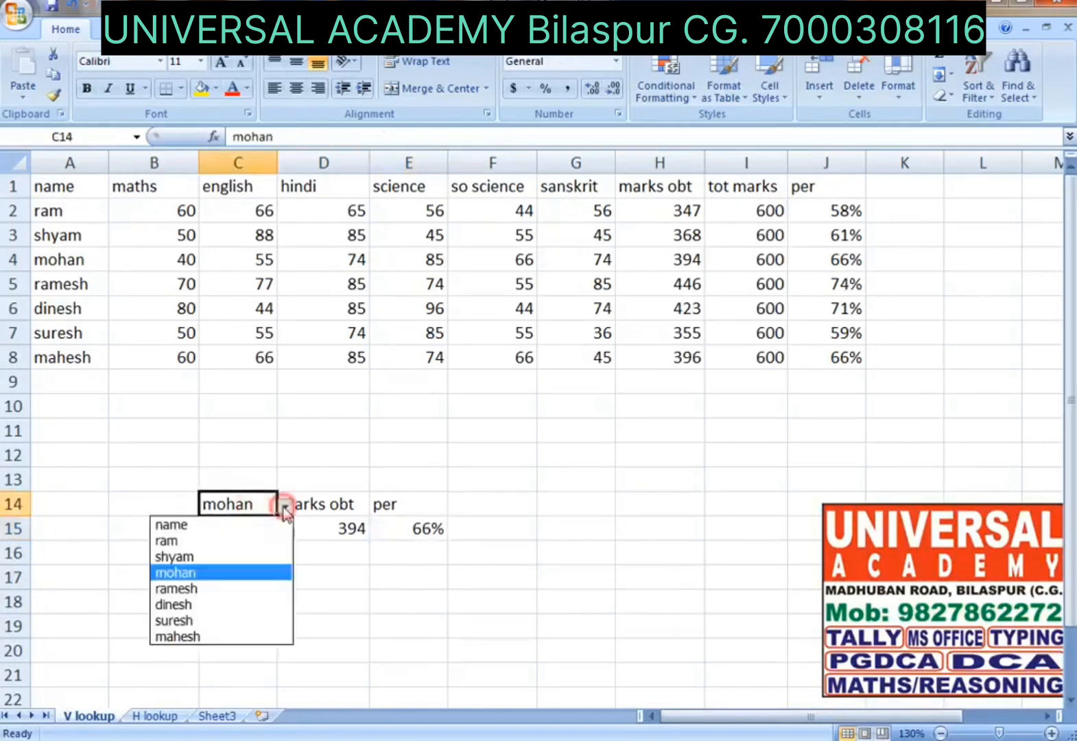
pyautogui.click(177, 588)
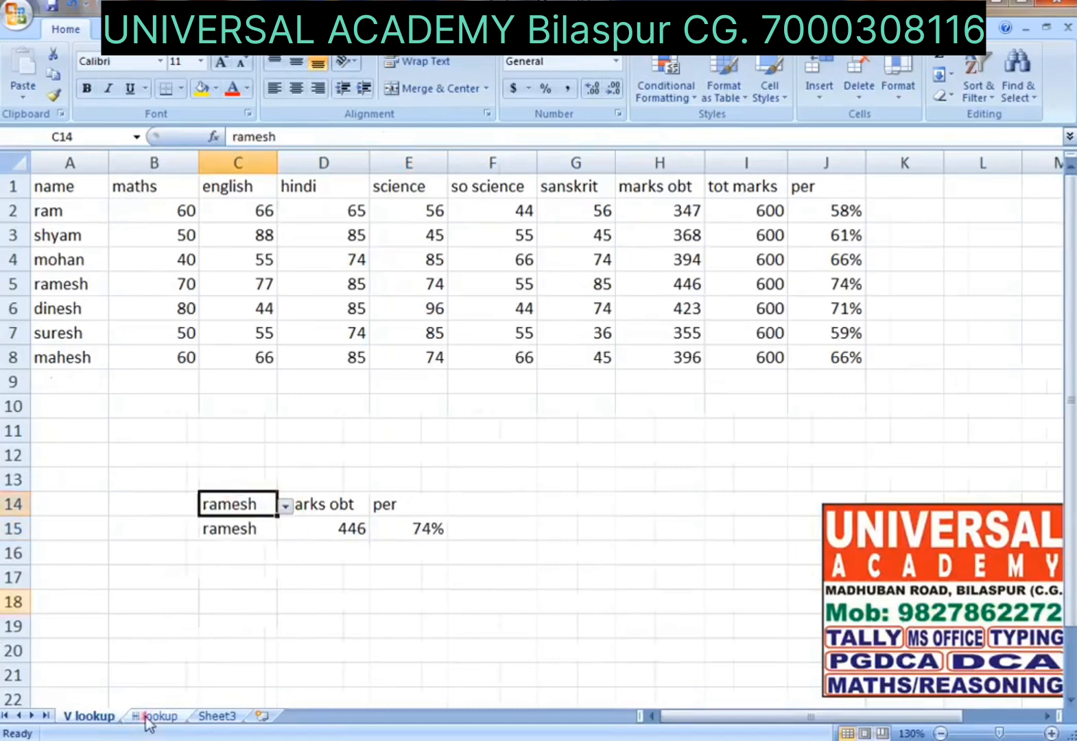
# Switch to the H lookup sheet and examine how its students run across columns and its subjects down rows.
pyautogui.click(148, 717)
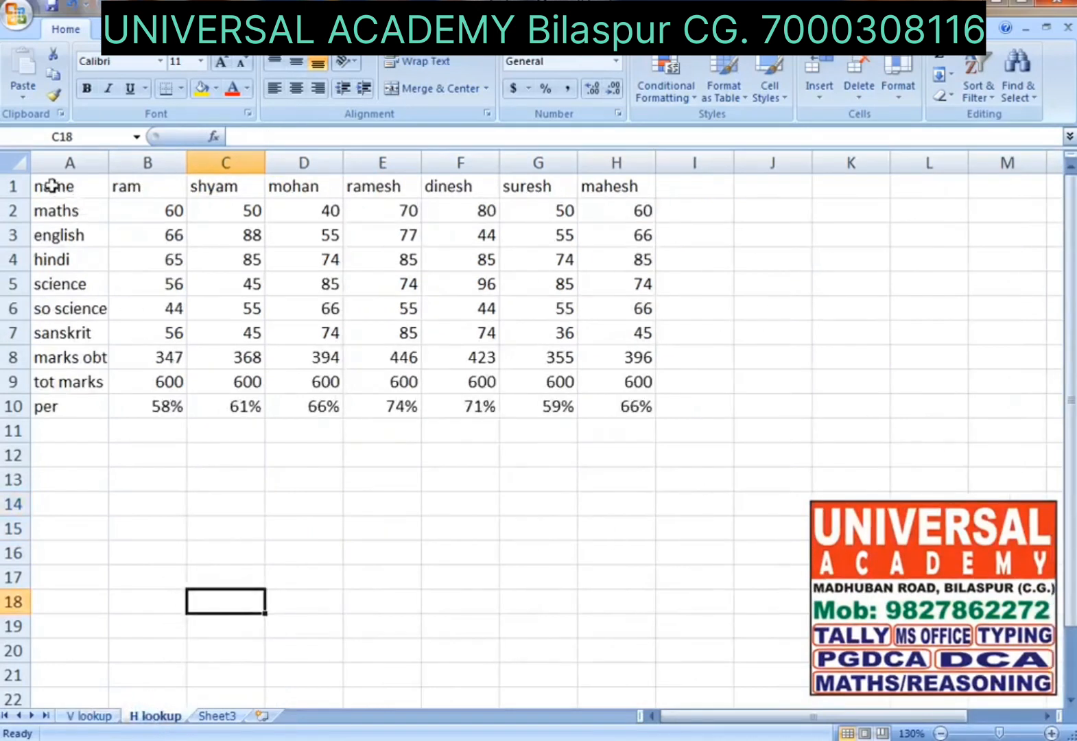
pyautogui.moveTo(50, 185); pyautogui.dragTo(580, 194)
pyautogui.moveTo(88, 214); pyautogui.dragTo(601, 214)
pyautogui.moveTo(55, 333); pyautogui.dragTo(517, 344)
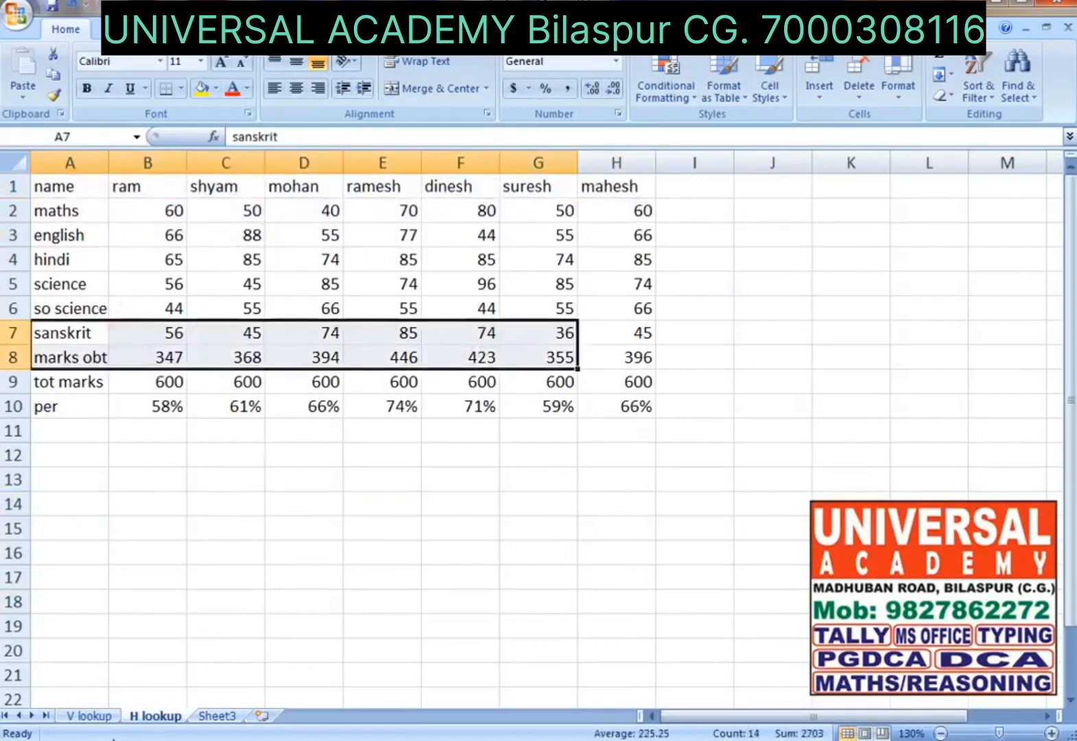
pyautogui.click(93, 715)
pyautogui.click(147, 716)
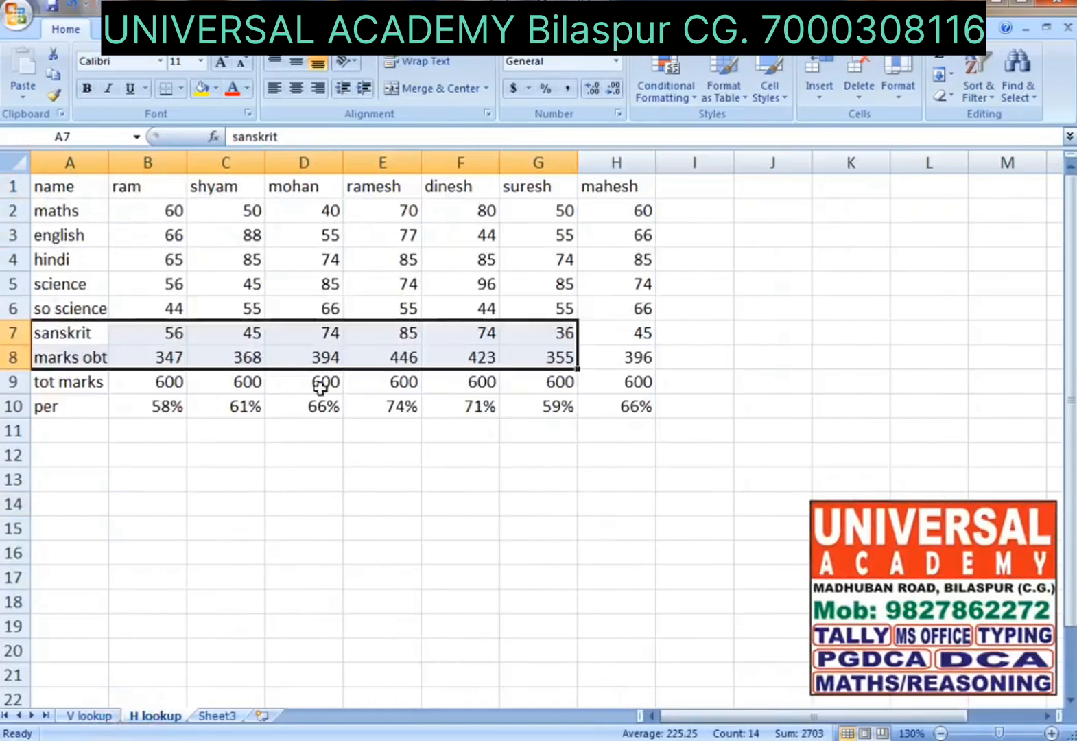
pyautogui.click(134, 553)
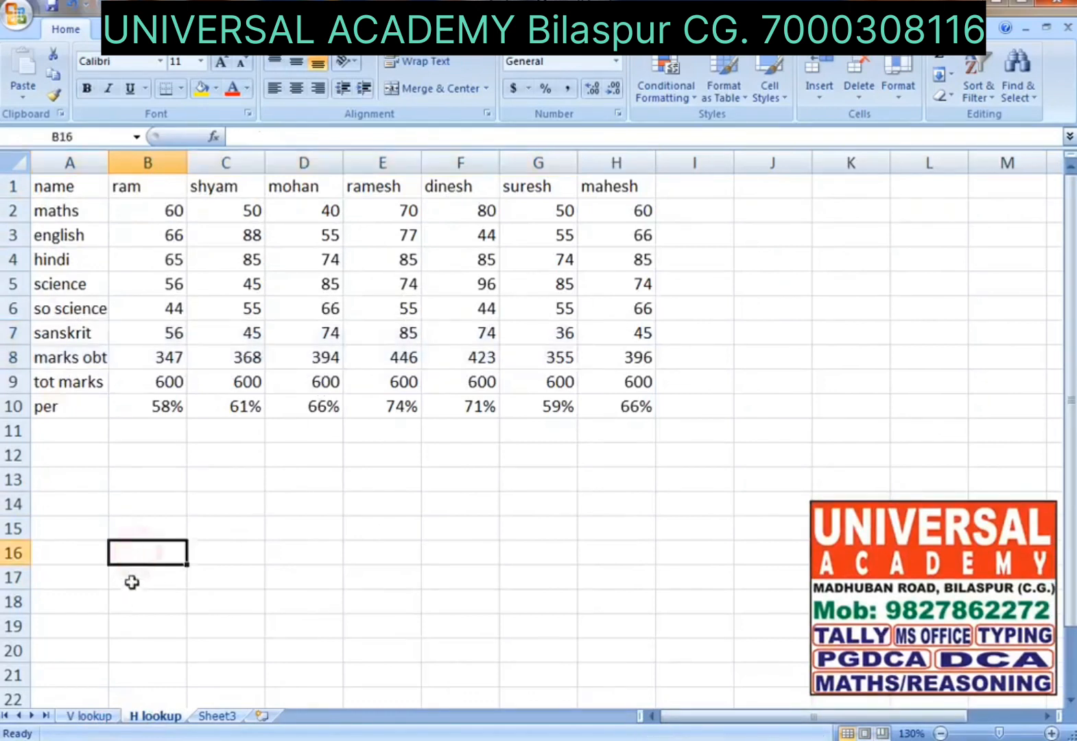
pyautogui.click(140, 530)
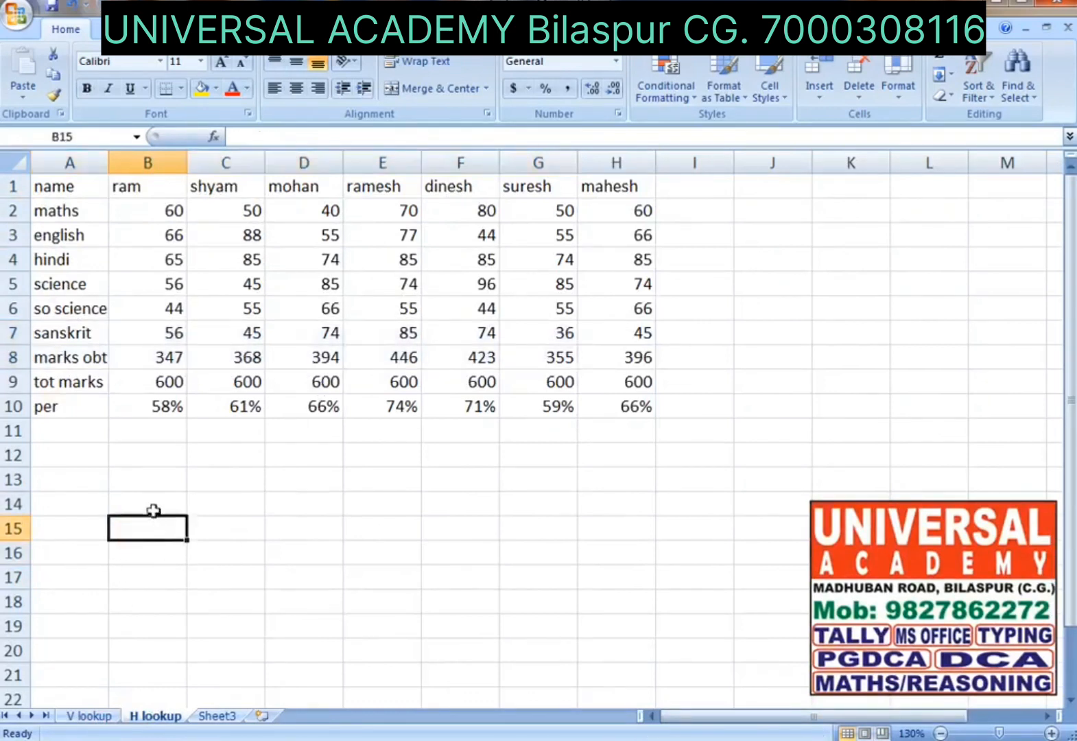
# Copy the name label from A1 into C15 on the H lookup sheet.
pyautogui.click(58, 187)
pyautogui.hotkey('ctrl', 'c')
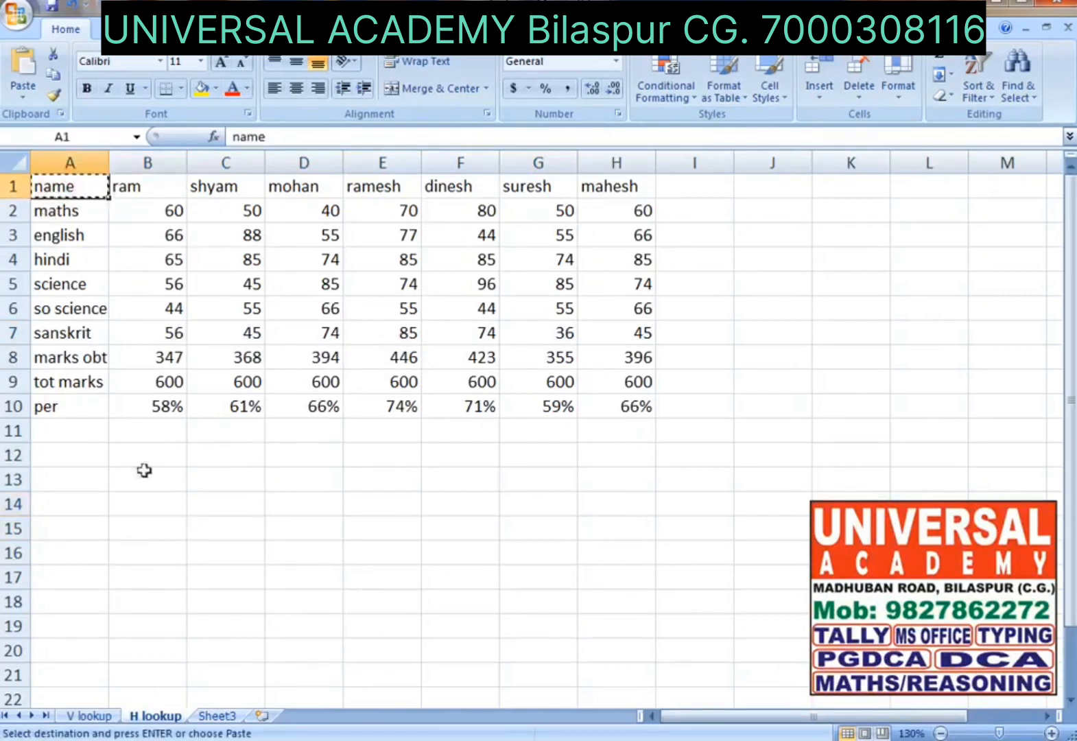
pyautogui.click(165, 503)
pyautogui.click(230, 525)
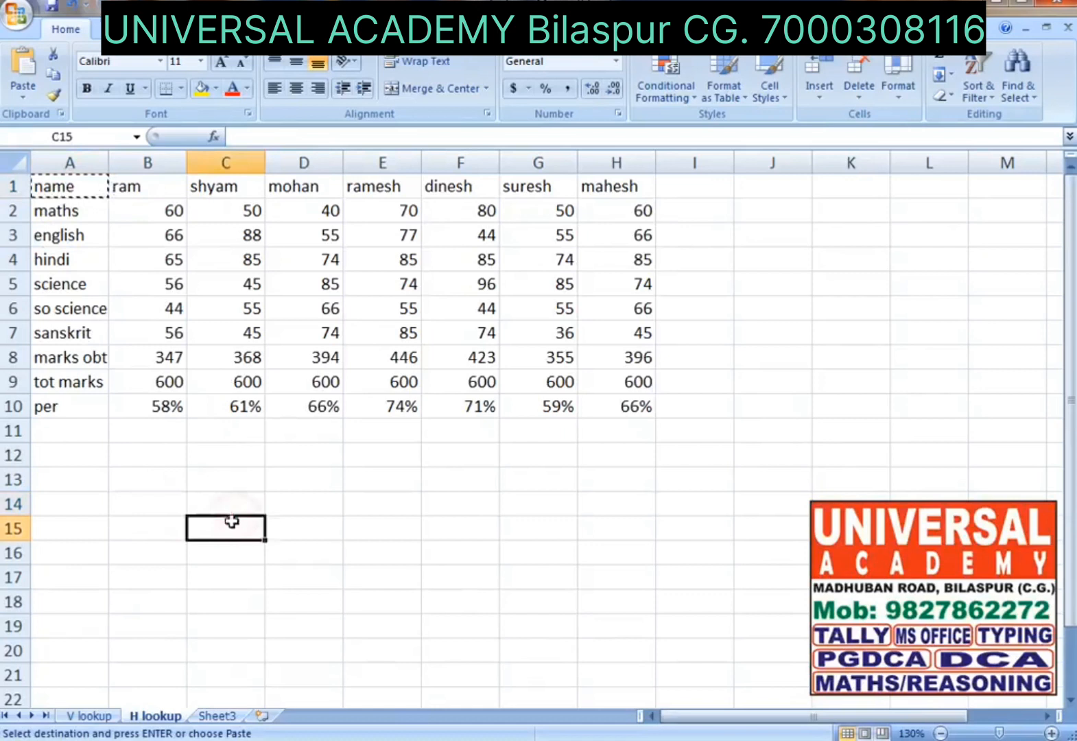
pyautogui.hotkey('ctrl', 'v')
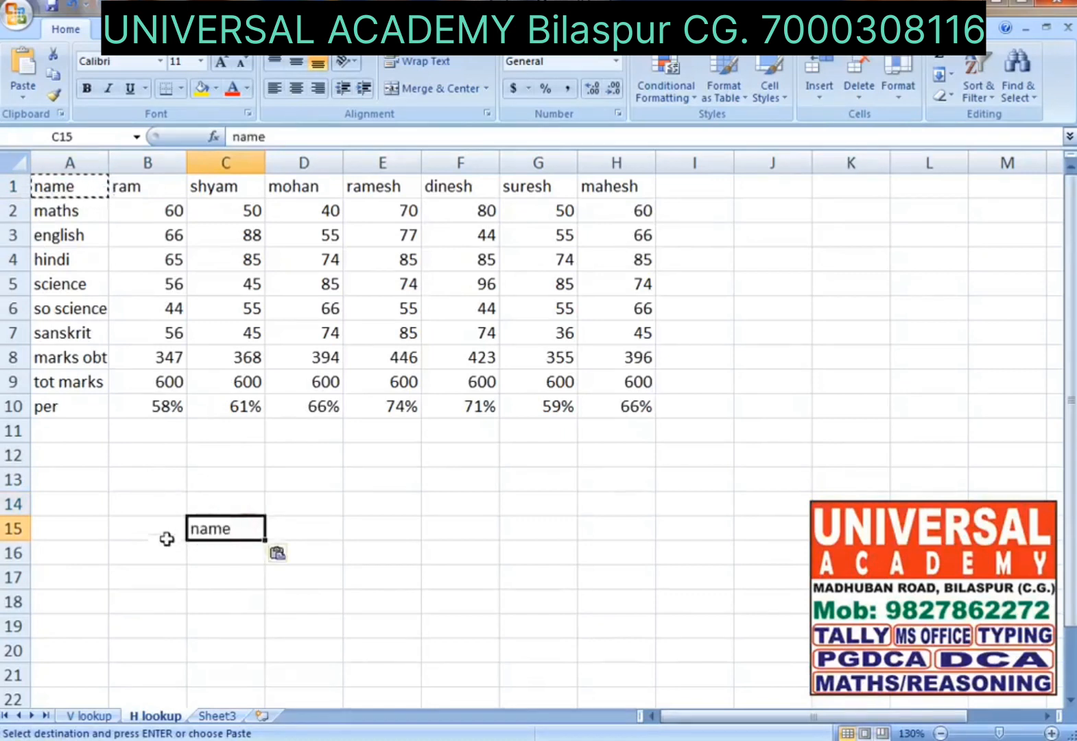
# Copy the marks obt label from A8 into C16 and the per label from A10 into C17.
pyautogui.click(76, 355)
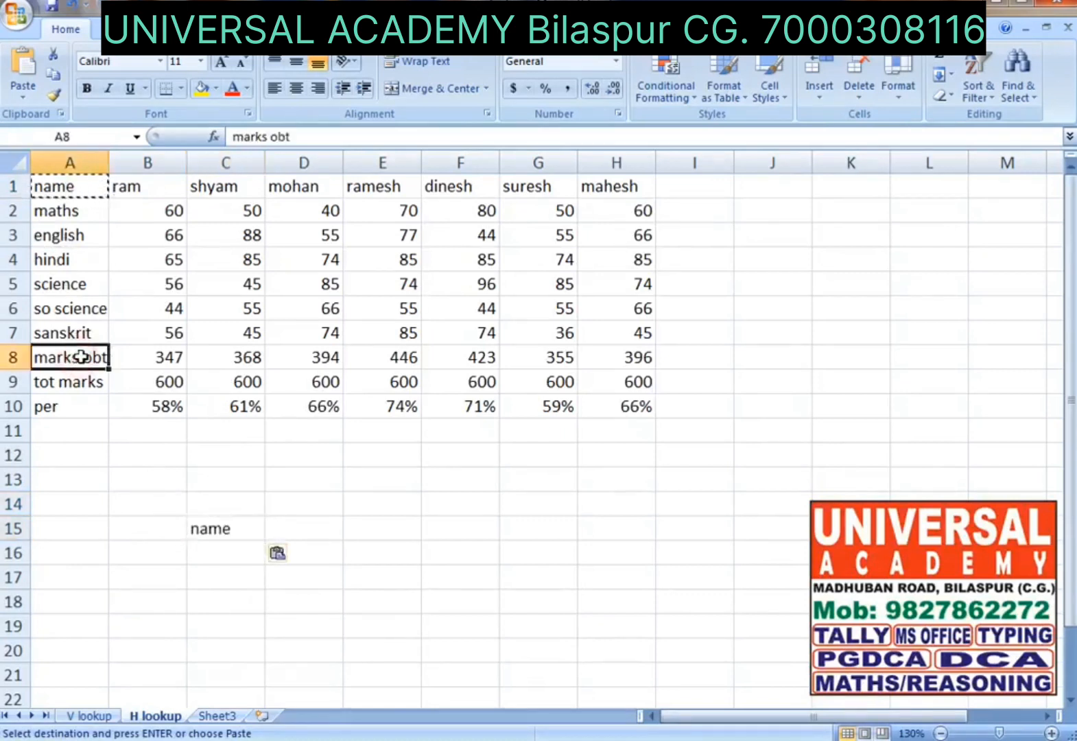
pyautogui.hotkey('ctrl', 'c')
pyautogui.click(202, 548)
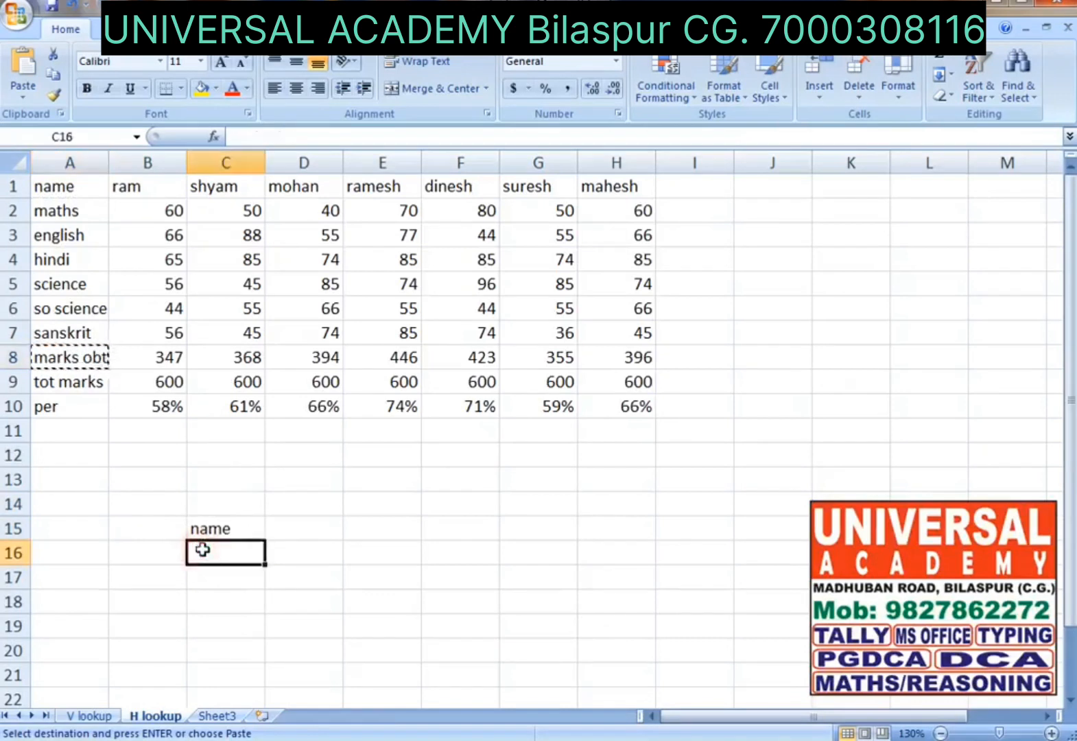
pyautogui.hotkey('ctrl', 'v')
pyautogui.click(75, 405)
pyautogui.hotkey('ctrl', 'c')
pyautogui.click(223, 575)
pyautogui.hotkey('ctrl', 'v')
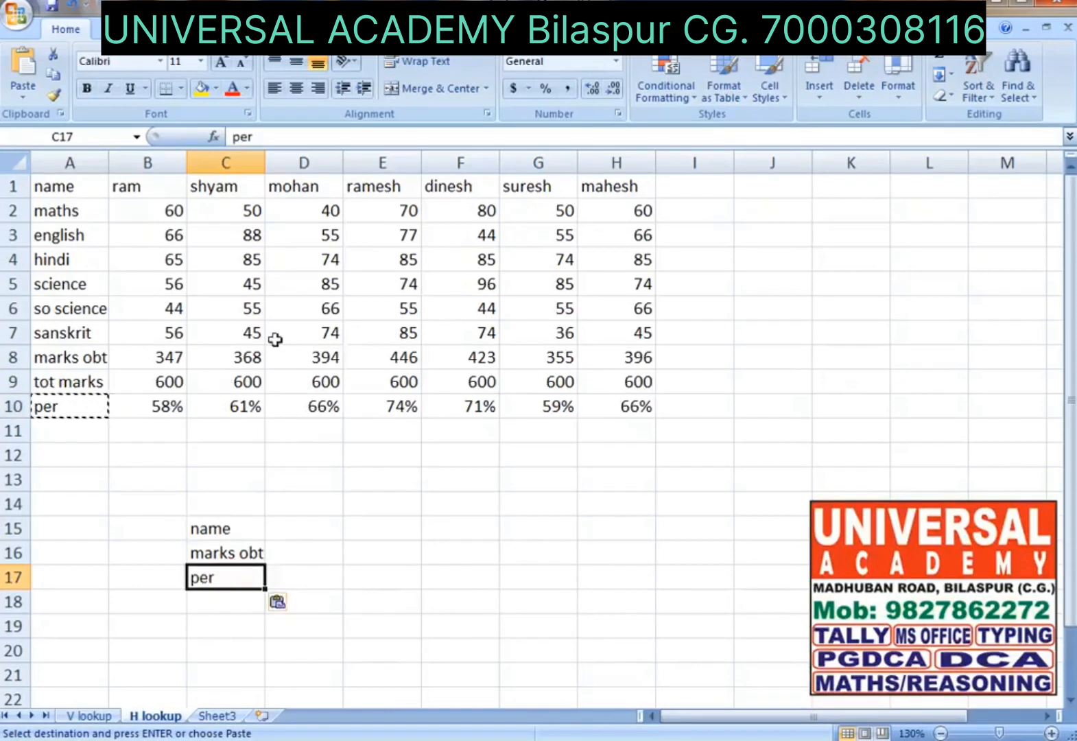
# Add List data validation to C15 with the header range A1:H1 as its source.
pyautogui.click(236, 530)
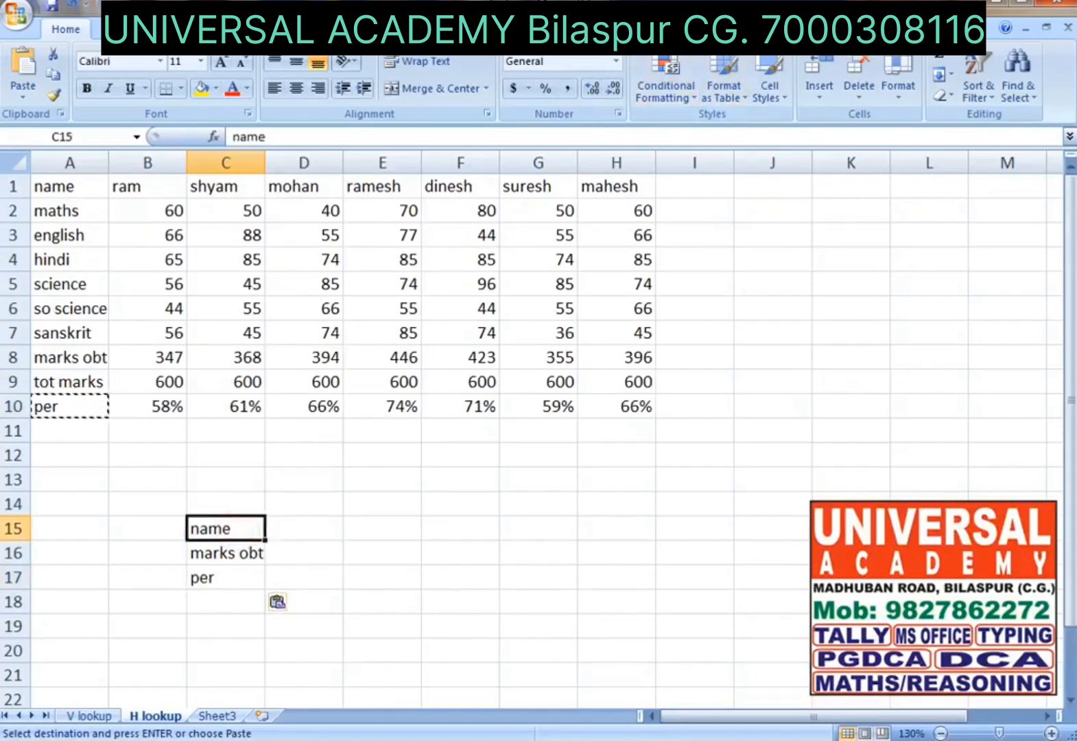
pyautogui.click(295, 30)
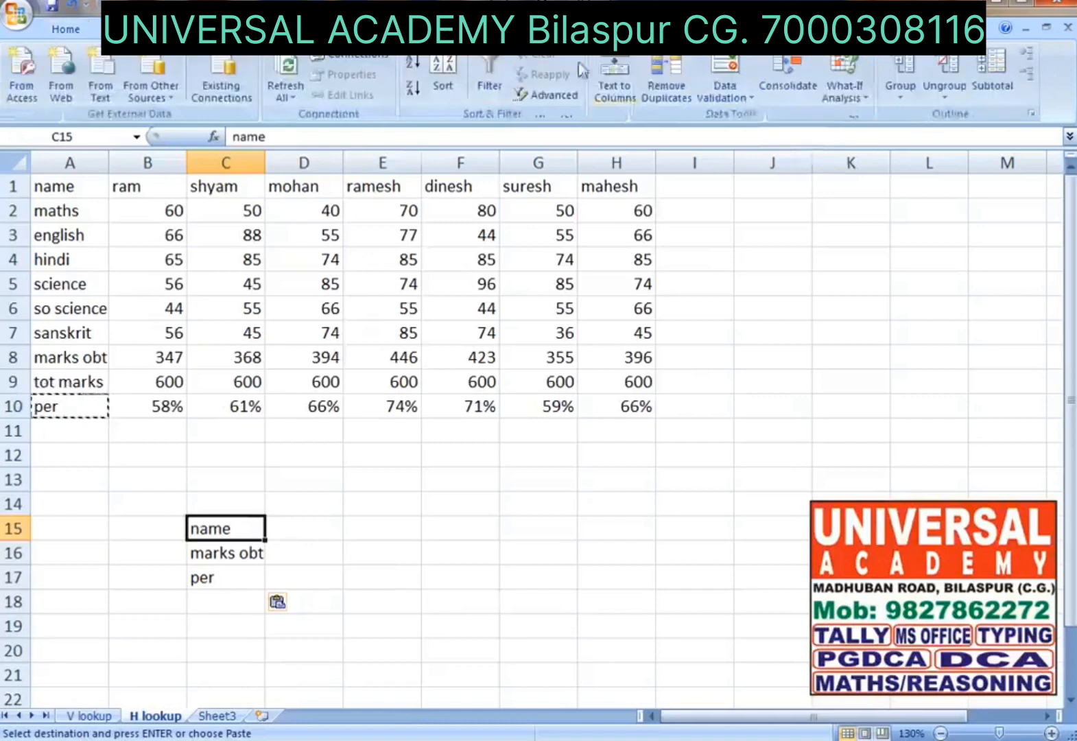
pyautogui.click(725, 71)
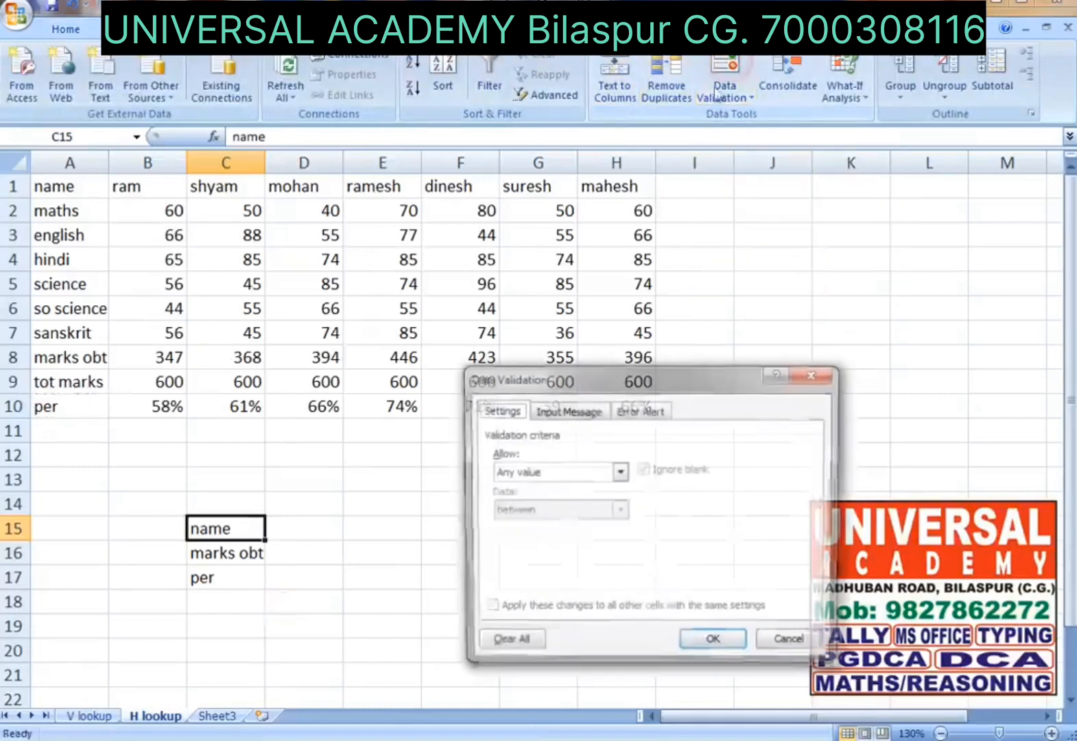
pyautogui.click(620, 472)
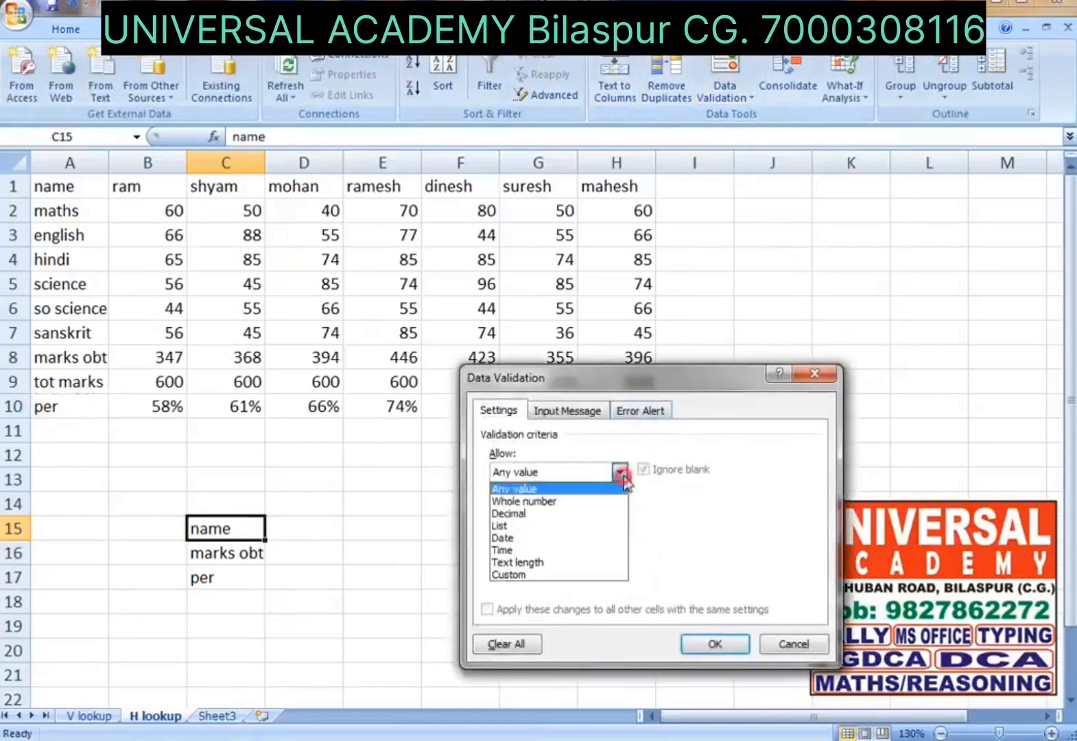
pyautogui.click(510, 522)
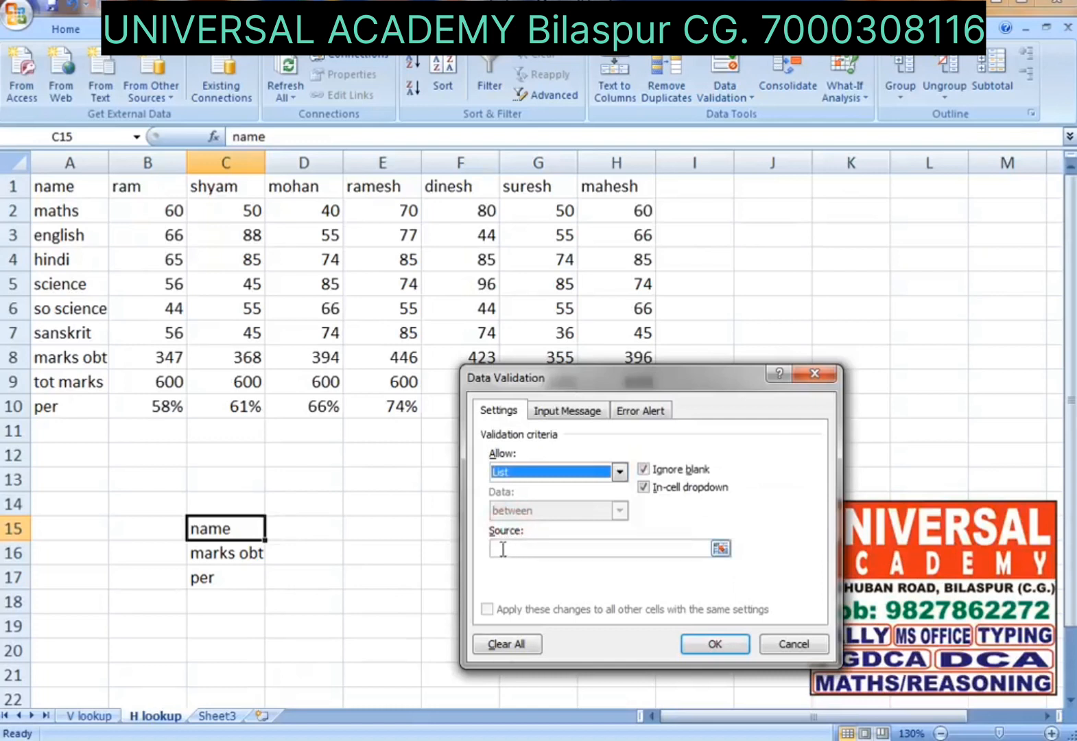
pyautogui.click(503, 549)
pyautogui.click(62, 188)
pyautogui.moveTo(63, 187); pyautogui.dragTo(638, 192)
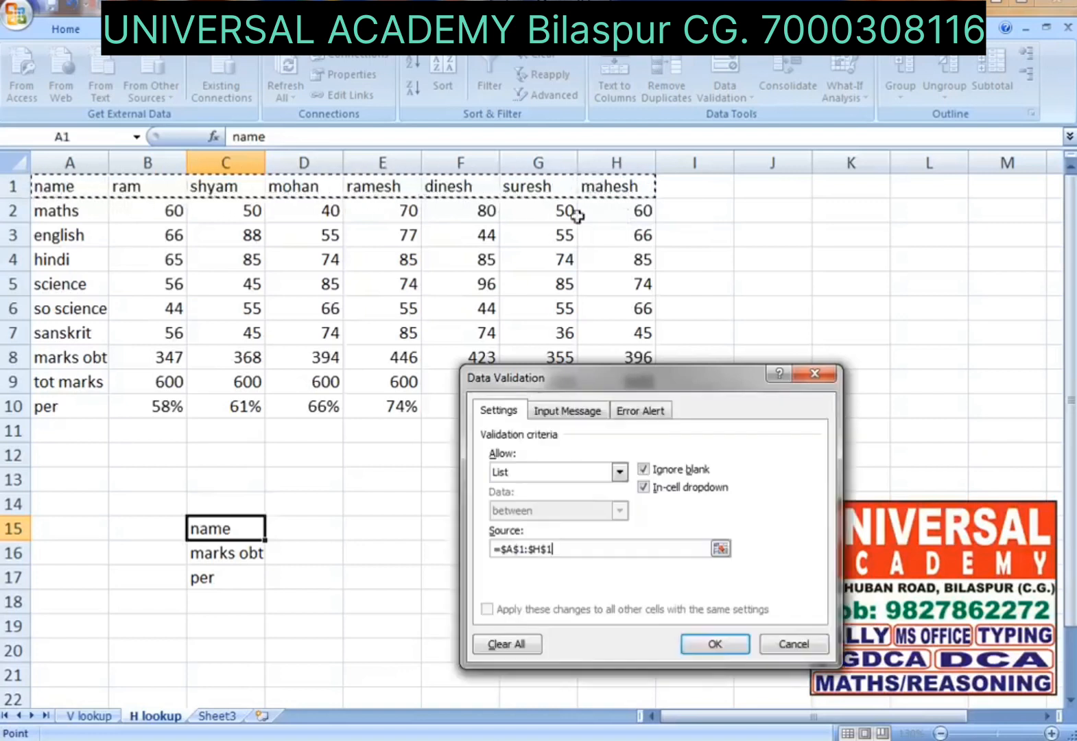
pyautogui.click(713, 643)
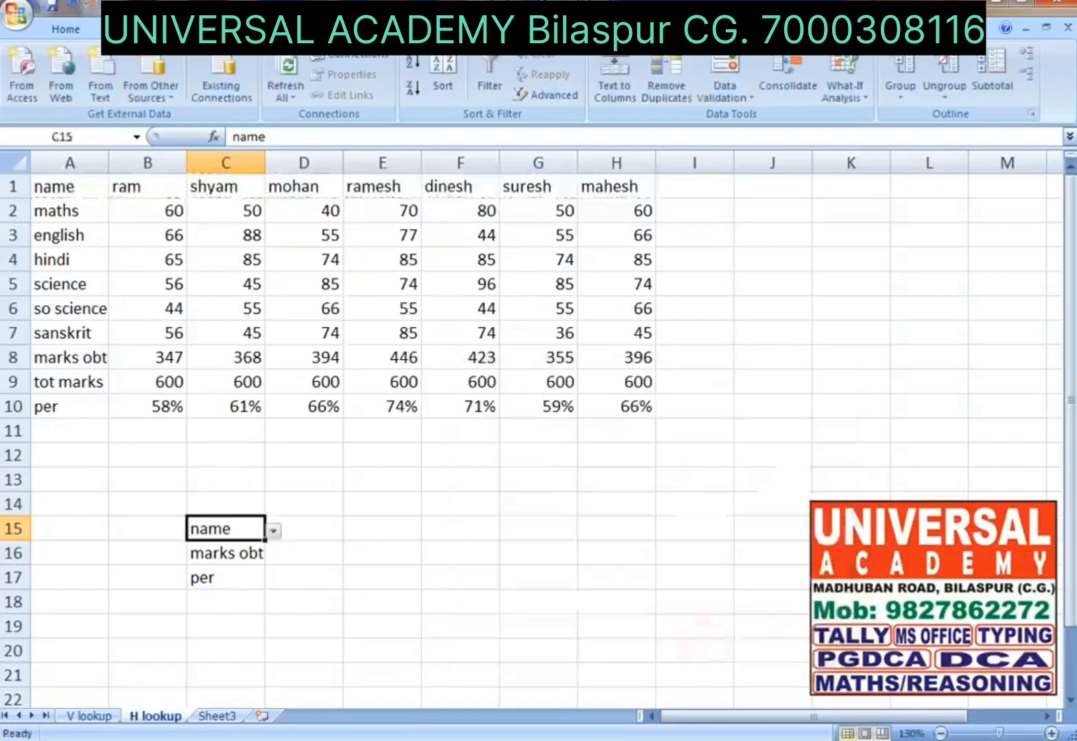
# Test the dropdown in C15 by choosing the student from C1, and set it back to name.
pyautogui.click(273, 530)
pyautogui.click(204, 585)
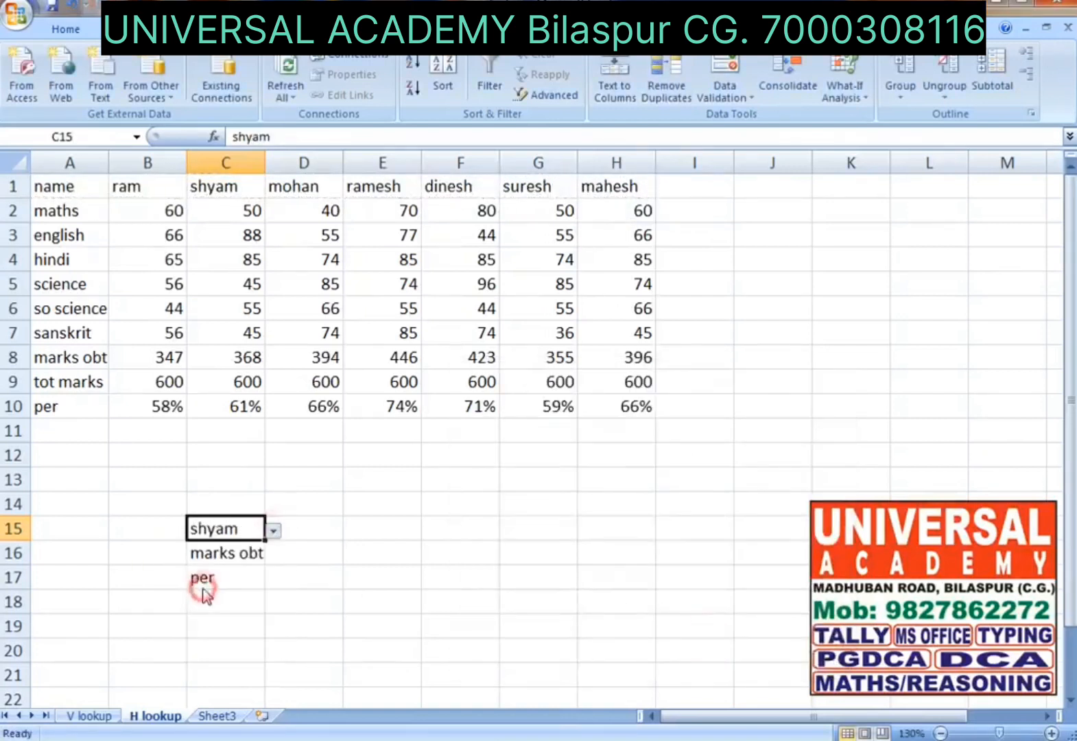
pyautogui.click(273, 530)
pyautogui.click(200, 546)
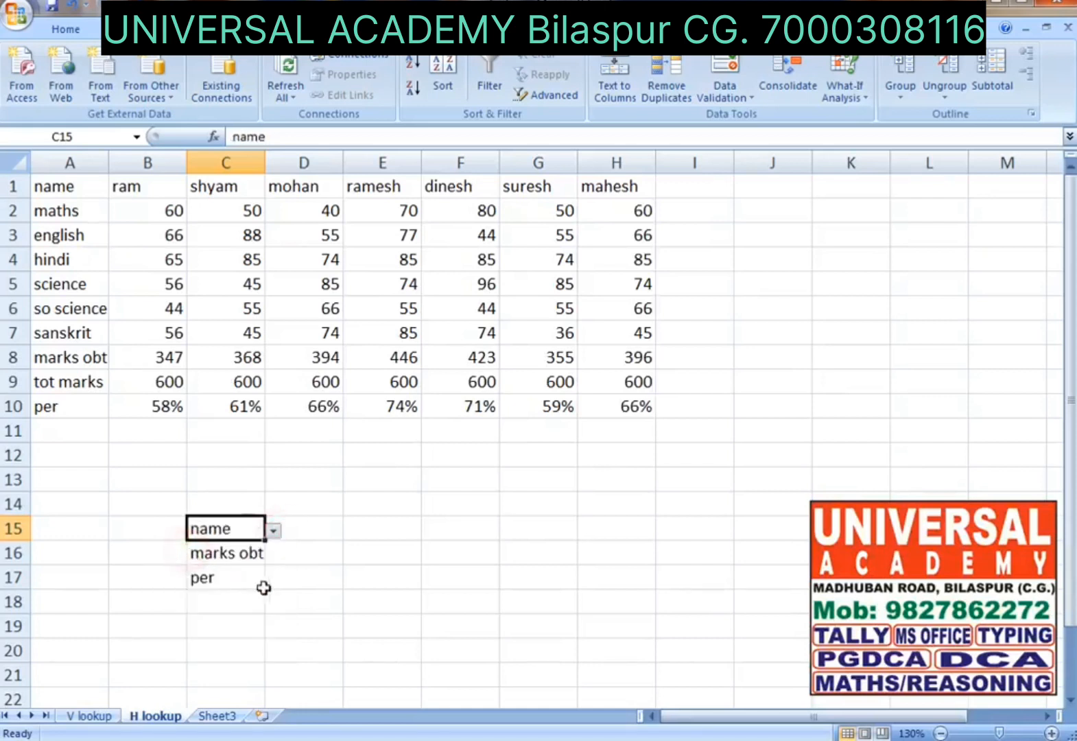
# Enter an HLOOKUP in D15 with lookup value C15, table array A1:H10, row index 1 and range lookup 0.
pyautogui.click(297, 531)
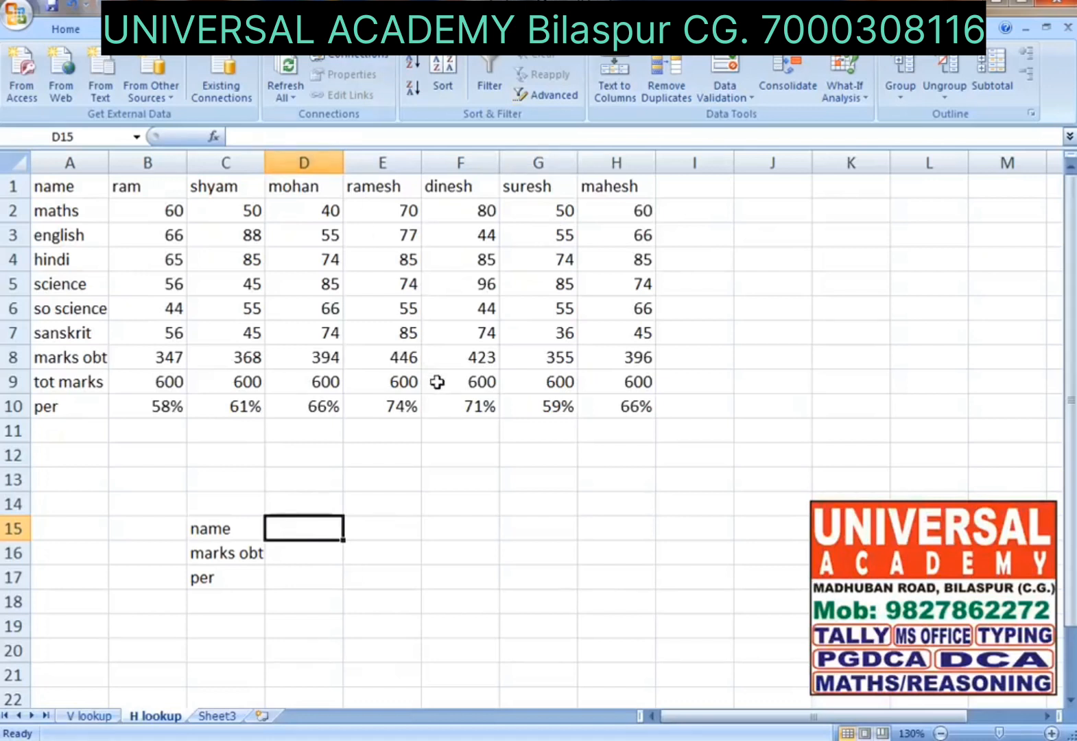
pyautogui.write('=h')
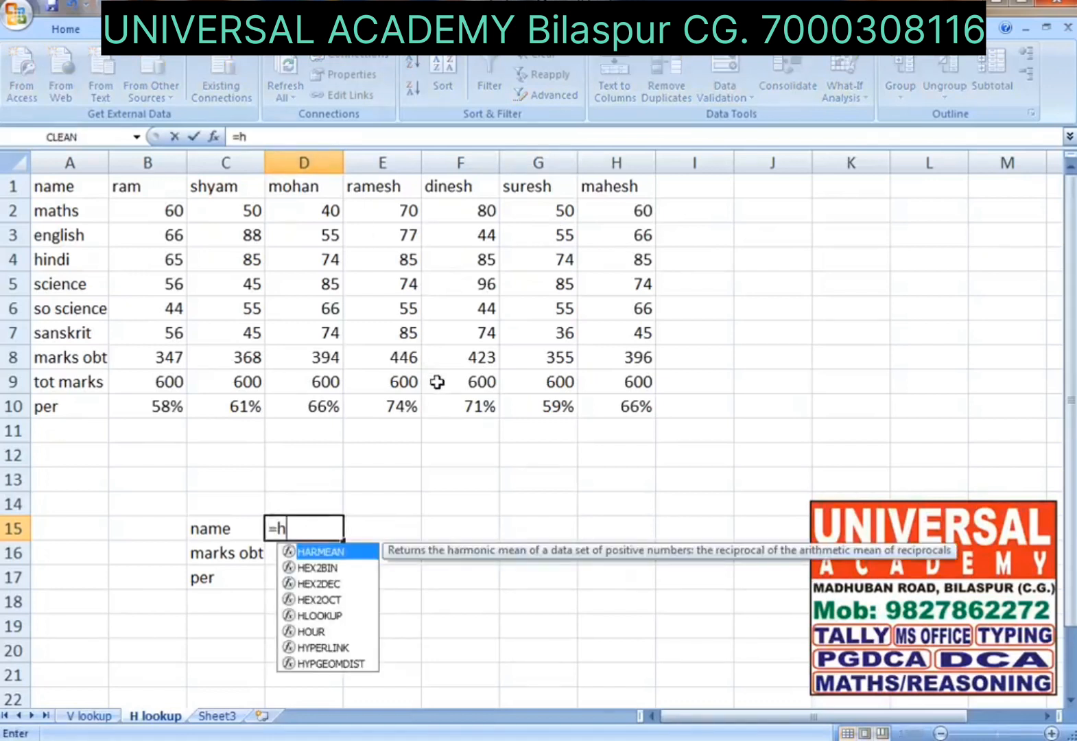
pyautogui.write('lo')
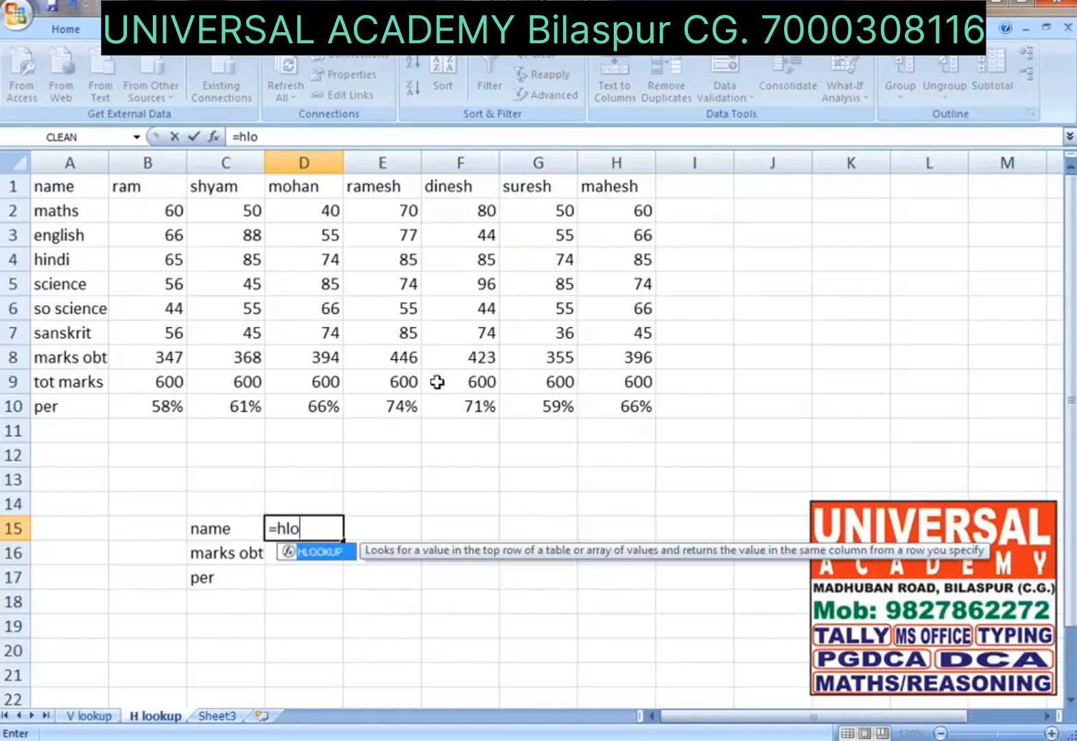
pyautogui.press('Tab')
pyautogui.hotkey('ctrl', 'a')
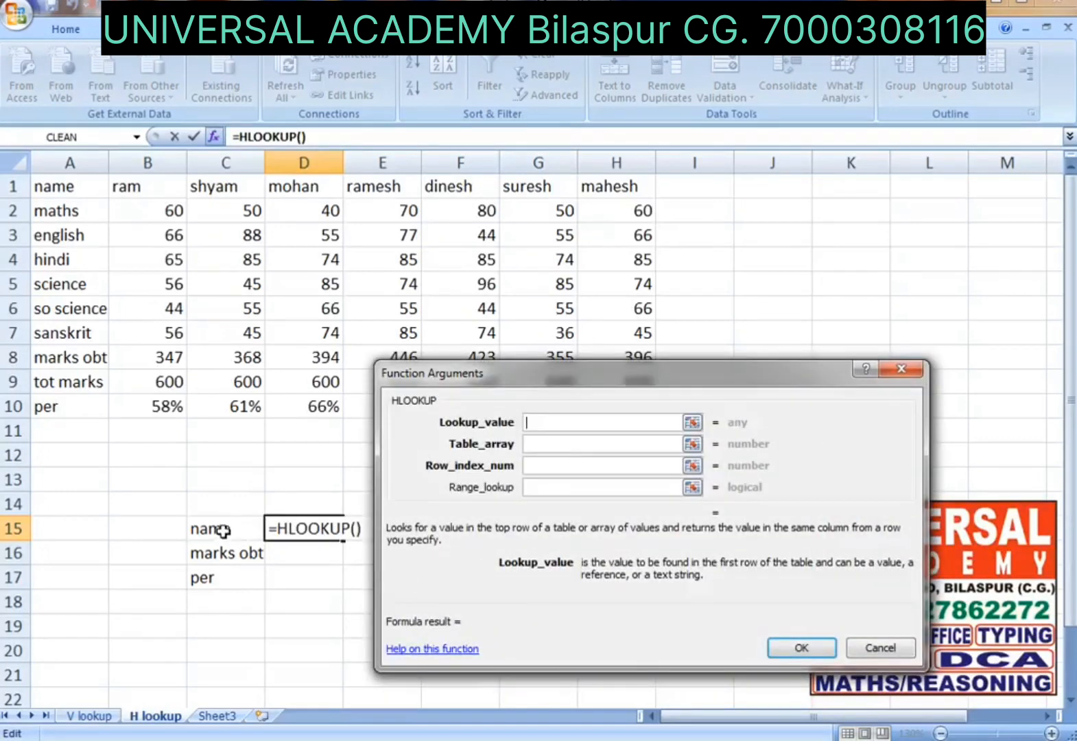
pyautogui.click(221, 531)
pyautogui.click(539, 445)
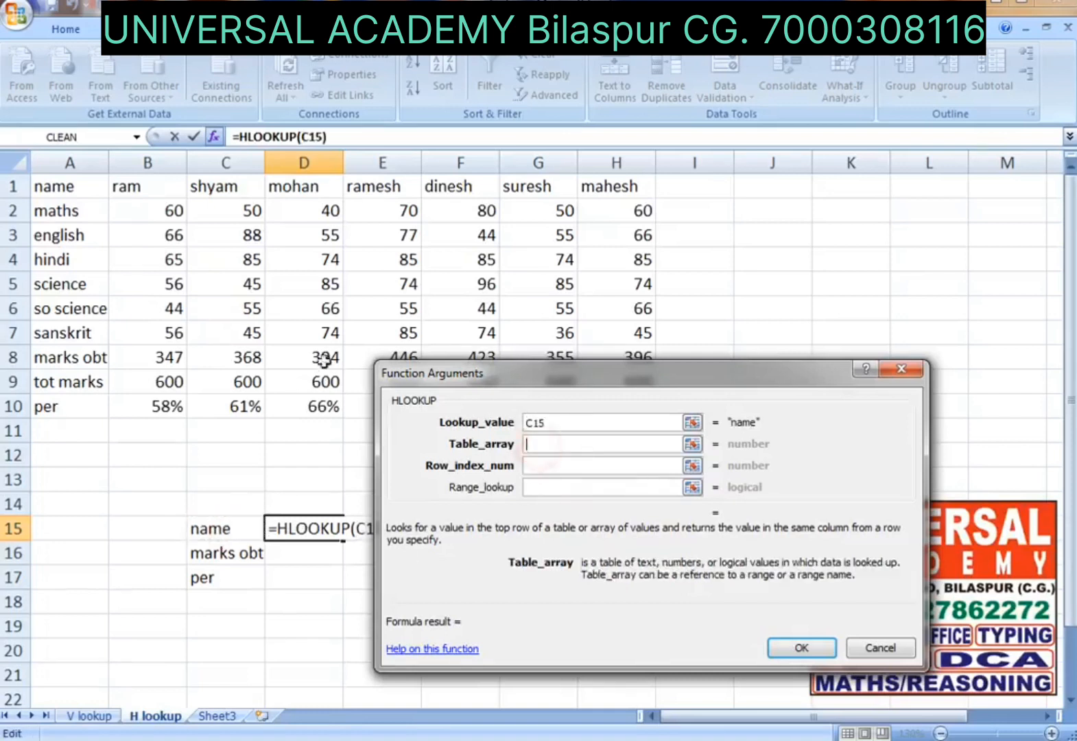
pyautogui.moveTo(65, 197); pyautogui.dragTo(601, 398)
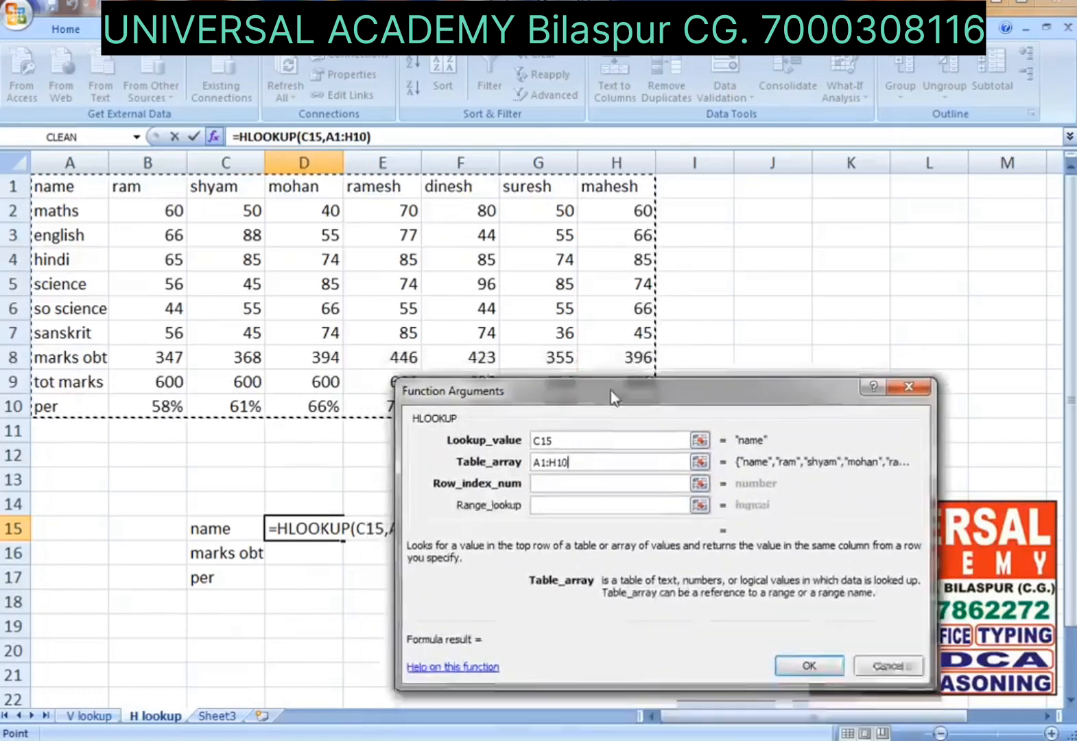
pyautogui.click(545, 461)
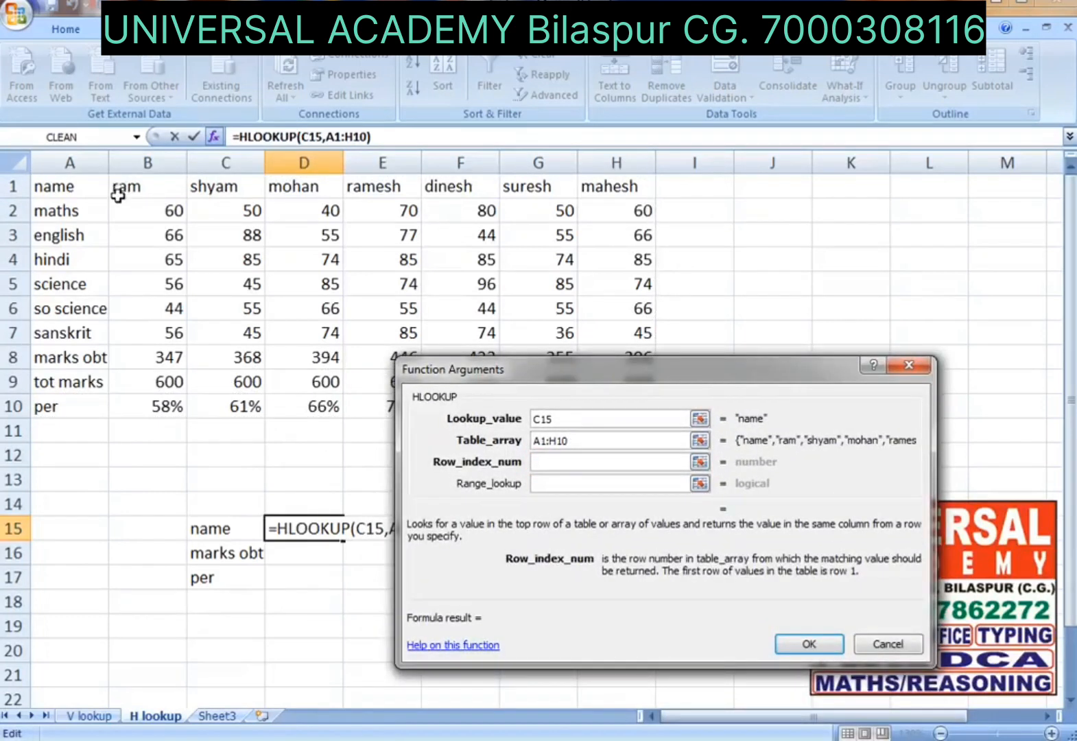
pyautogui.write('1')
pyautogui.click(545, 484)
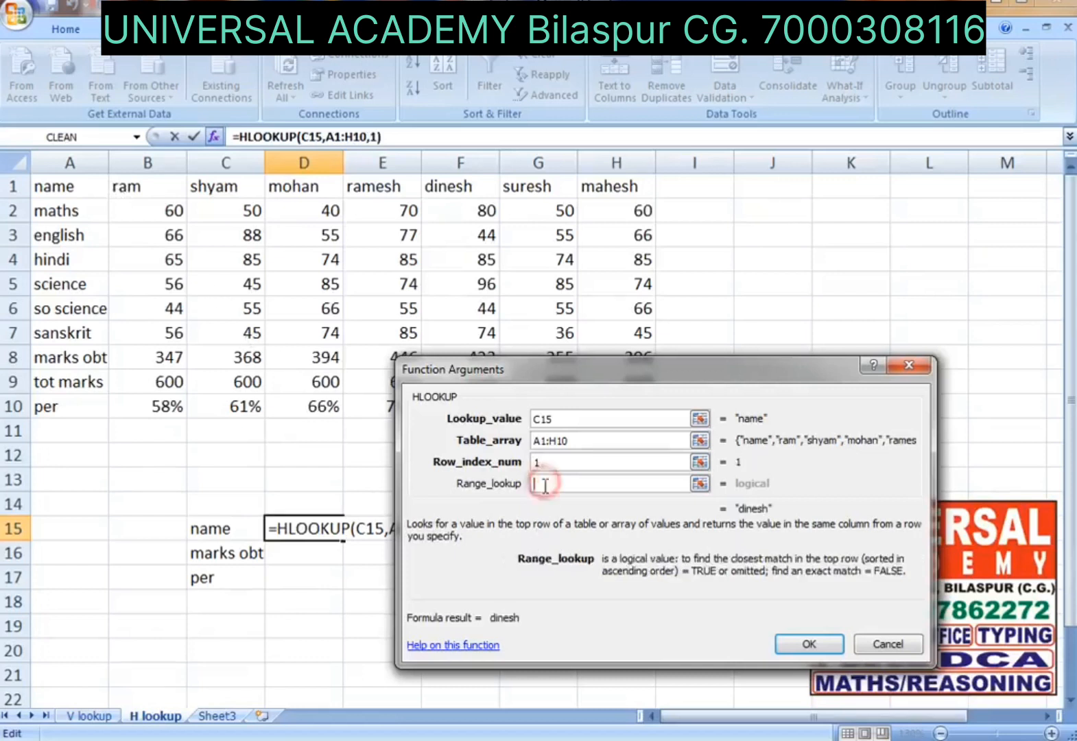
pyautogui.write('0')
pyautogui.click(792, 646)
# Enter an HLOOKUP in D16 with lookup value C15, table array A1:H10, row index 8 and range lookup 0.
pyautogui.click(285, 549)
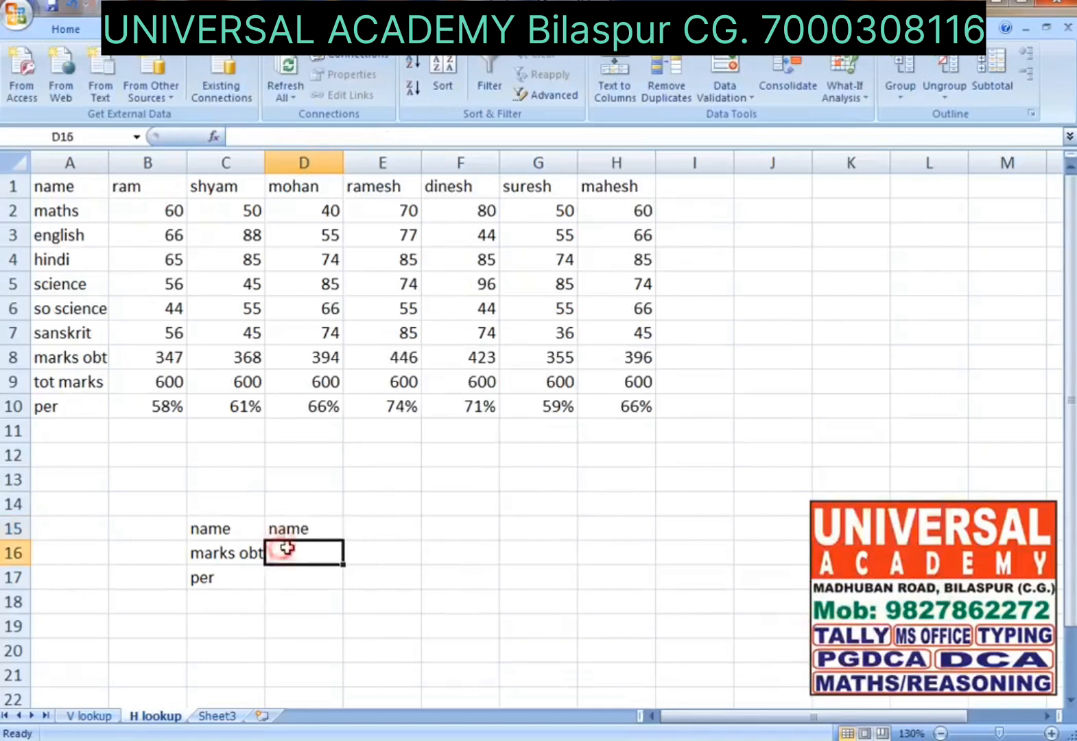
pyautogui.write('=hl')
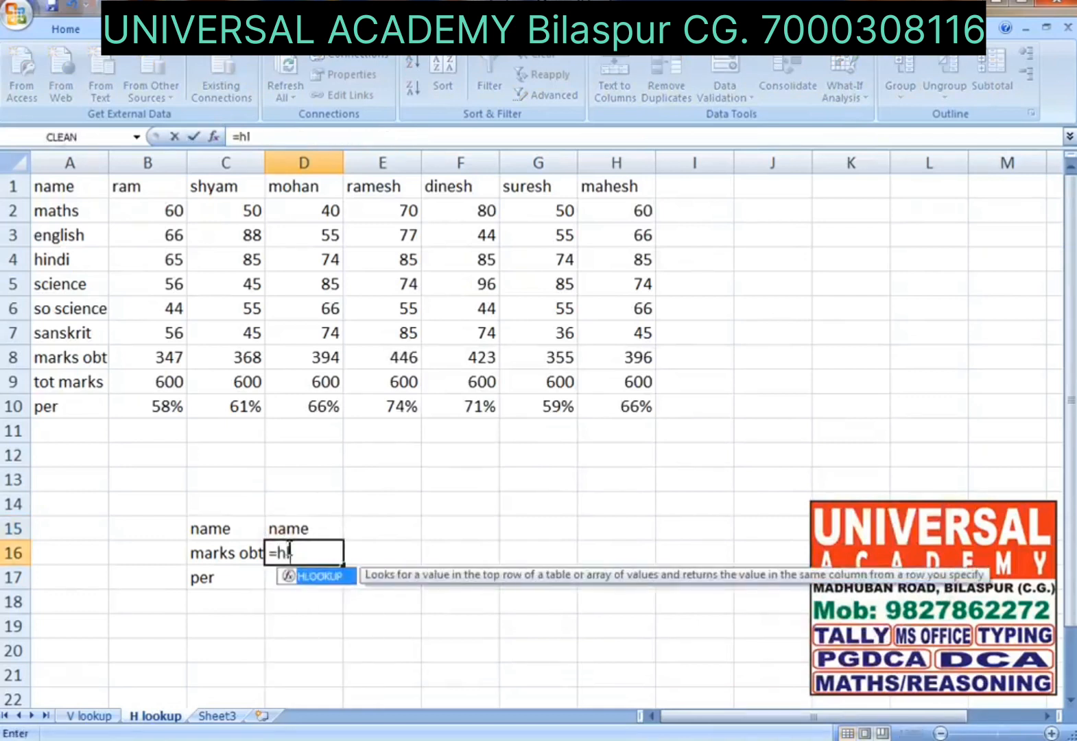
pyautogui.press('Tab')
pyautogui.hotkey('ctrl', 'a')
pyautogui.click(543, 418)
pyautogui.click(203, 525)
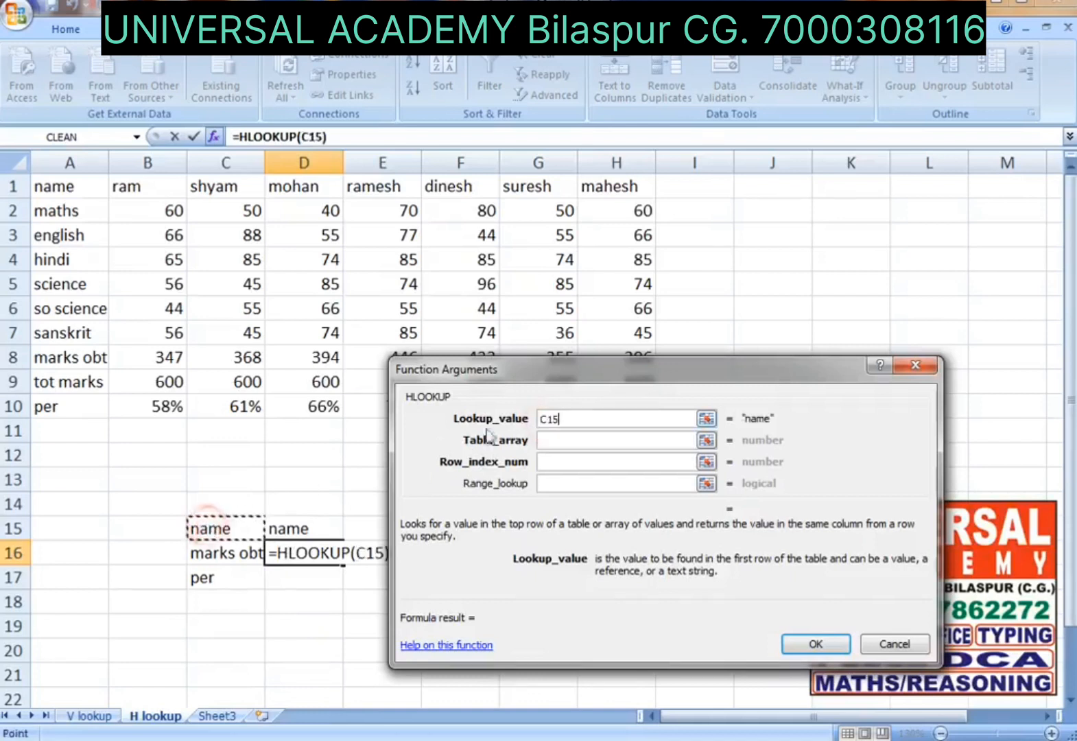
pyautogui.click(544, 438)
pyautogui.moveTo(72, 181); pyautogui.dragTo(583, 404)
pyautogui.click(556, 461)
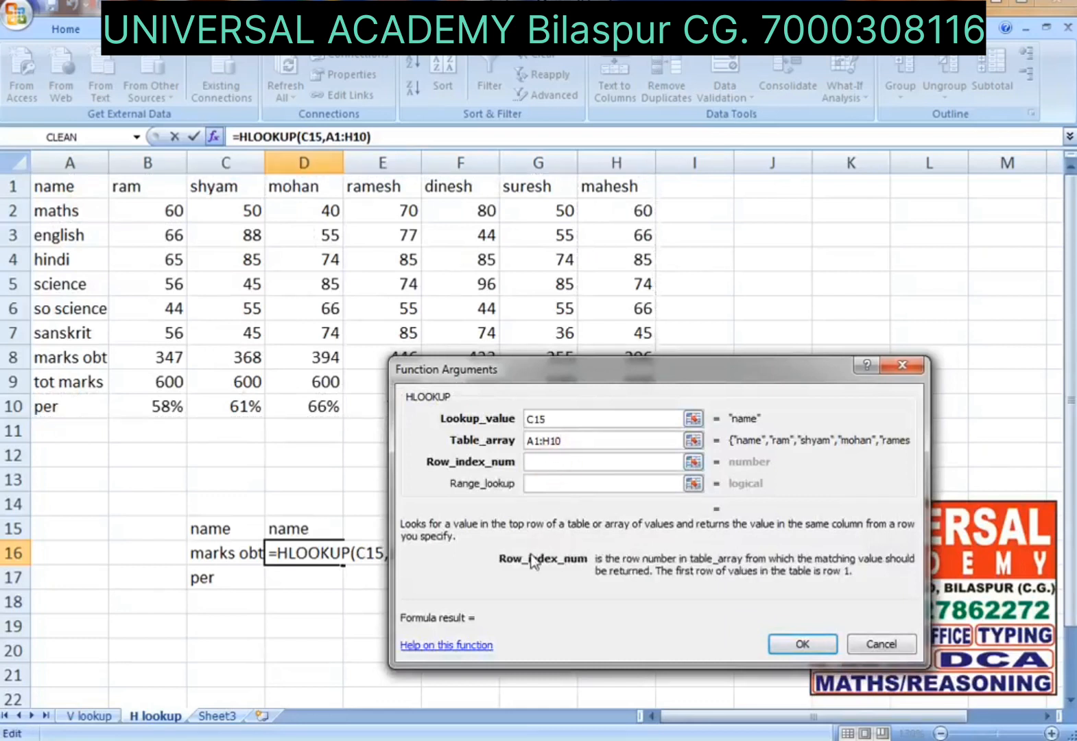
pyautogui.write('8')
pyautogui.click(536, 483)
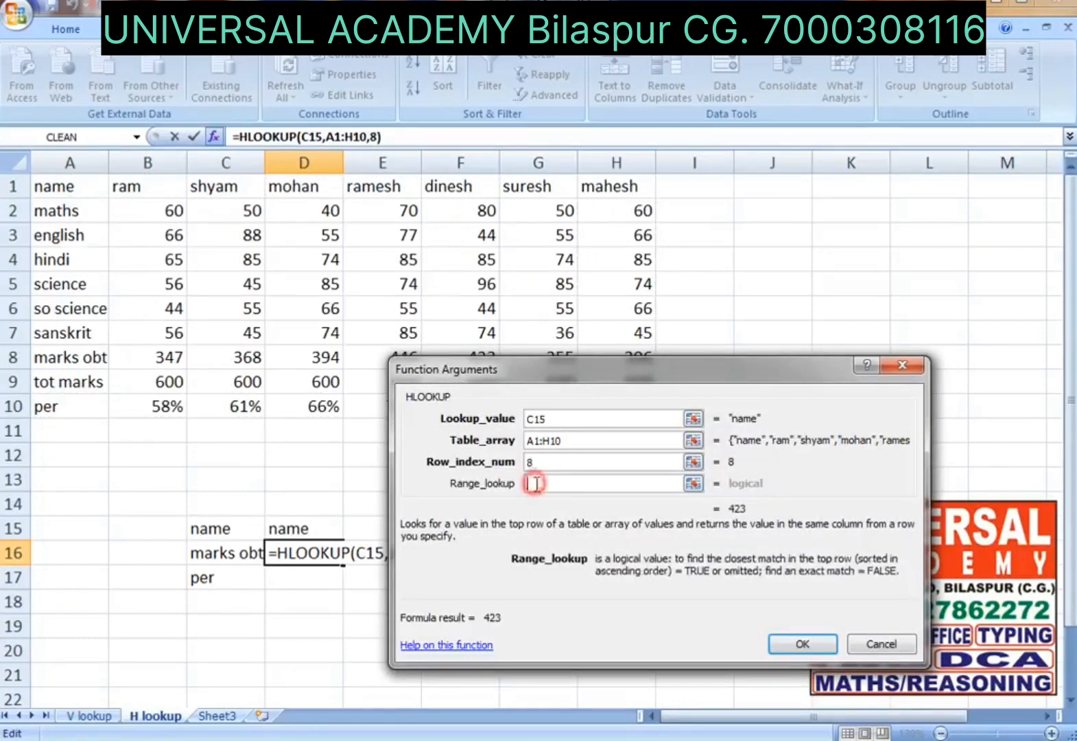
pyautogui.write('0')
pyautogui.click(800, 642)
# Enter an HLOOKUP in D17 with lookup value C15, table array A1:H10, row index 10 and range lookup 0.
pyautogui.click(295, 575)
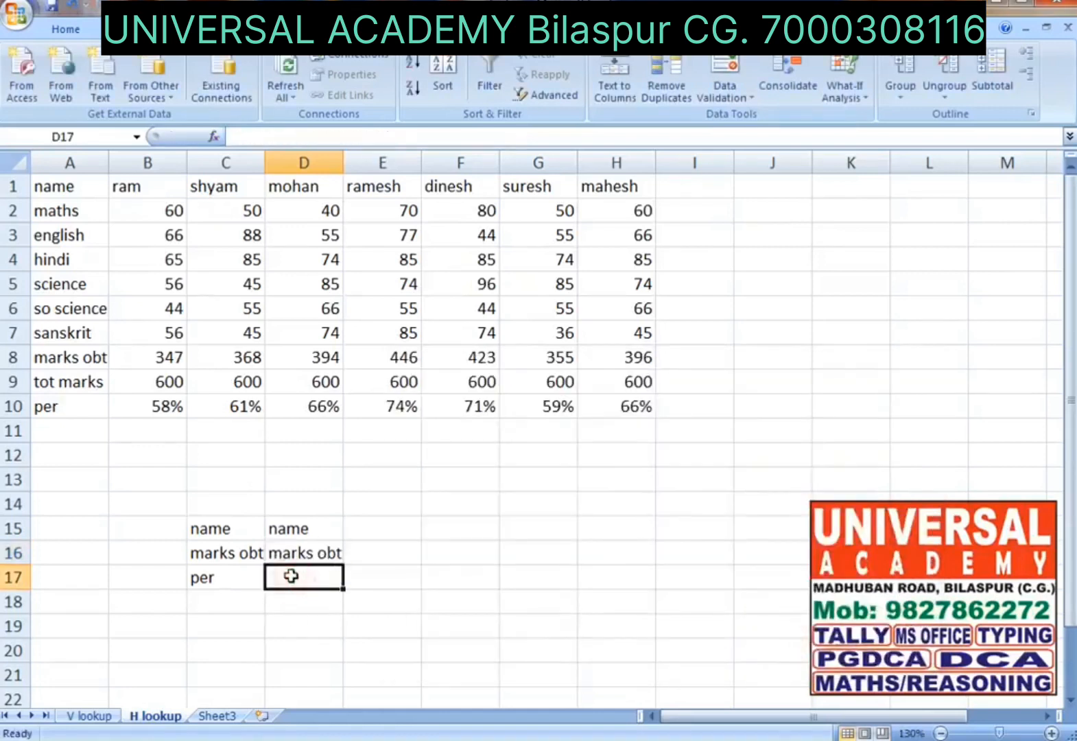
pyautogui.write('=hl')
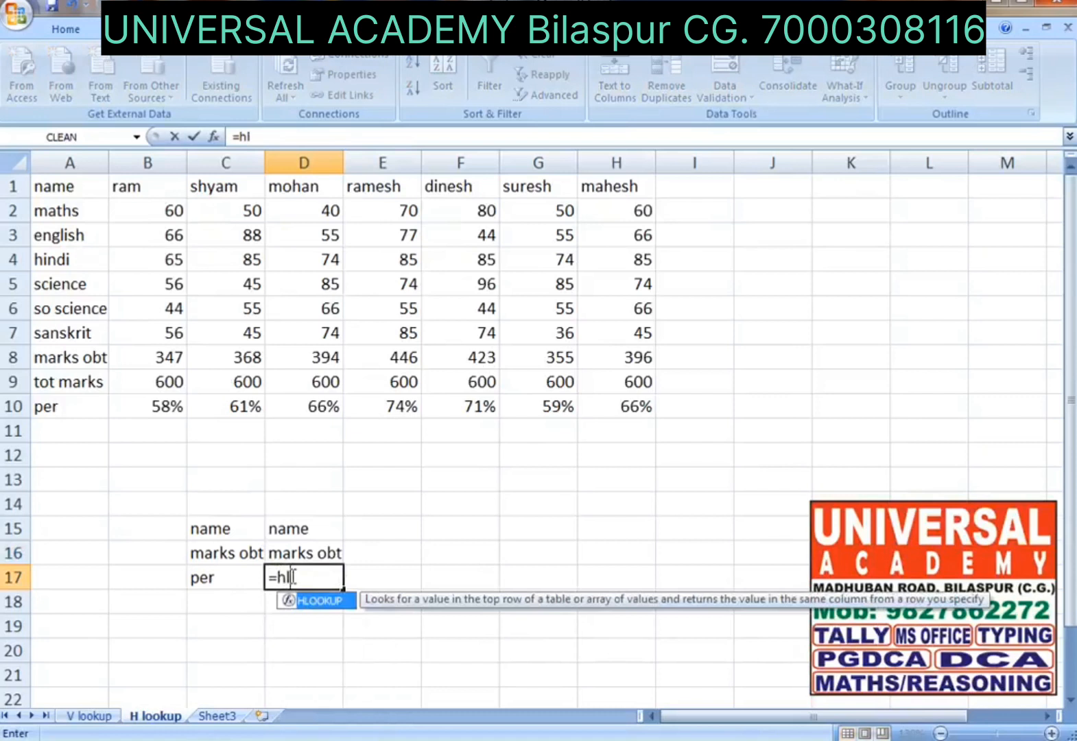
pyautogui.press('Tab')
pyautogui.hotkey('ctrl', 'a')
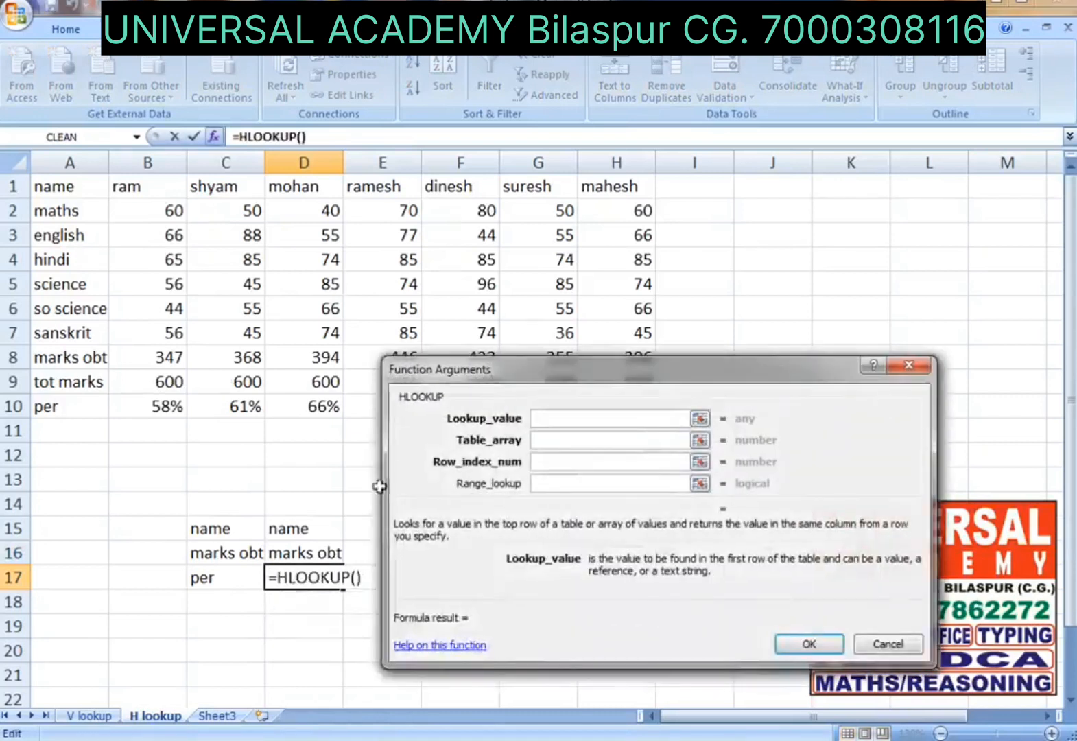
pyautogui.click(205, 529)
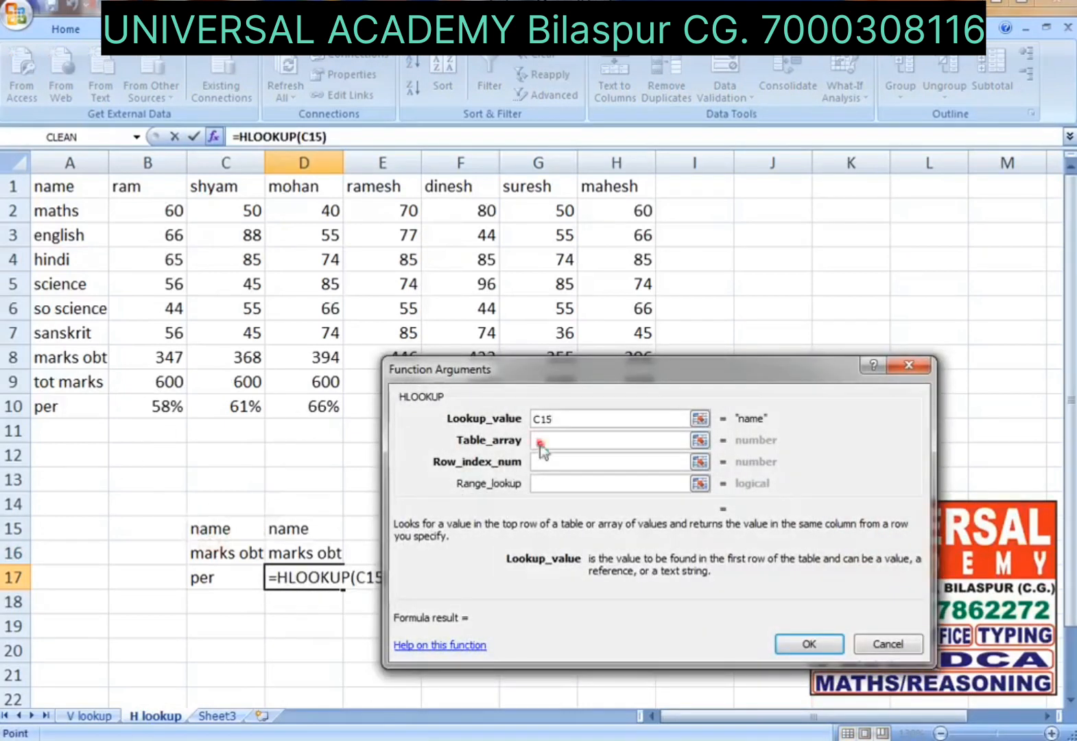
pyautogui.click(542, 439)
pyautogui.moveTo(85, 182); pyautogui.dragTo(598, 408)
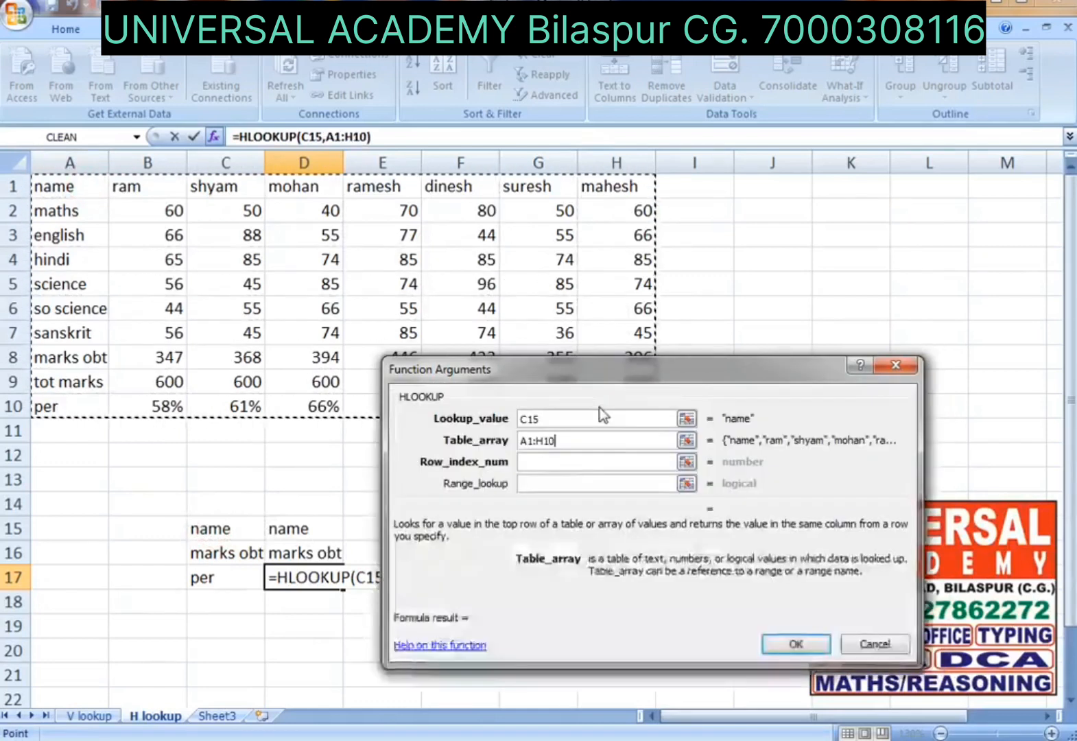
pyautogui.click(546, 462)
pyautogui.write('10')
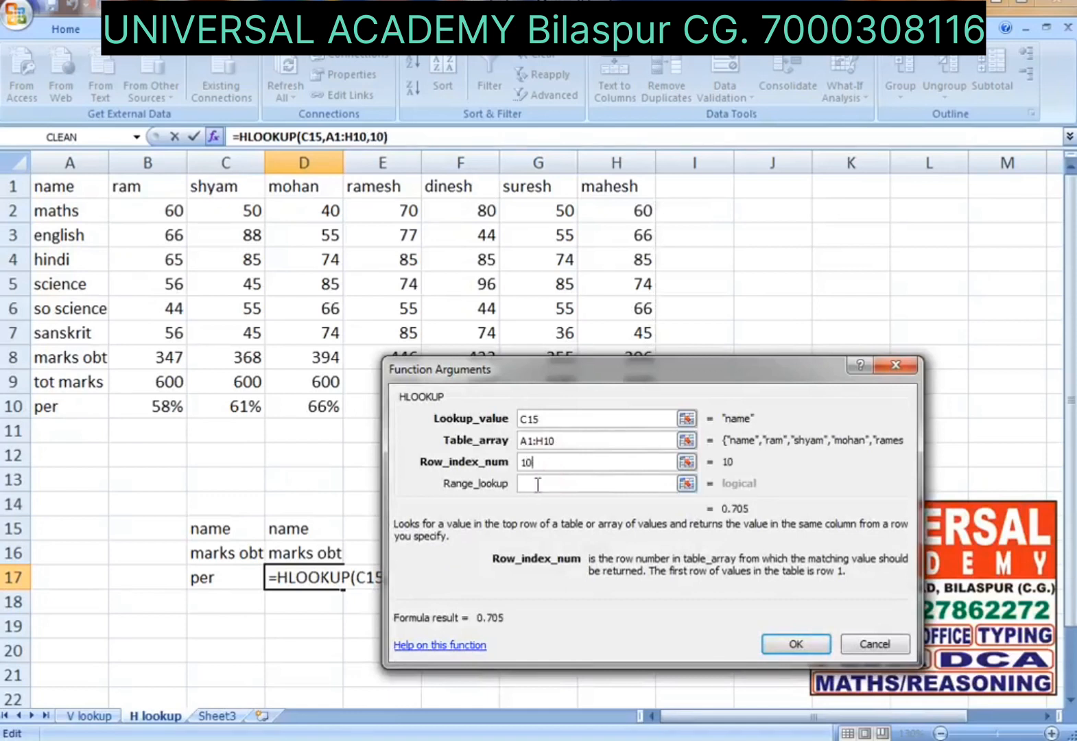
pyautogui.click(538, 484)
pyautogui.write('0')
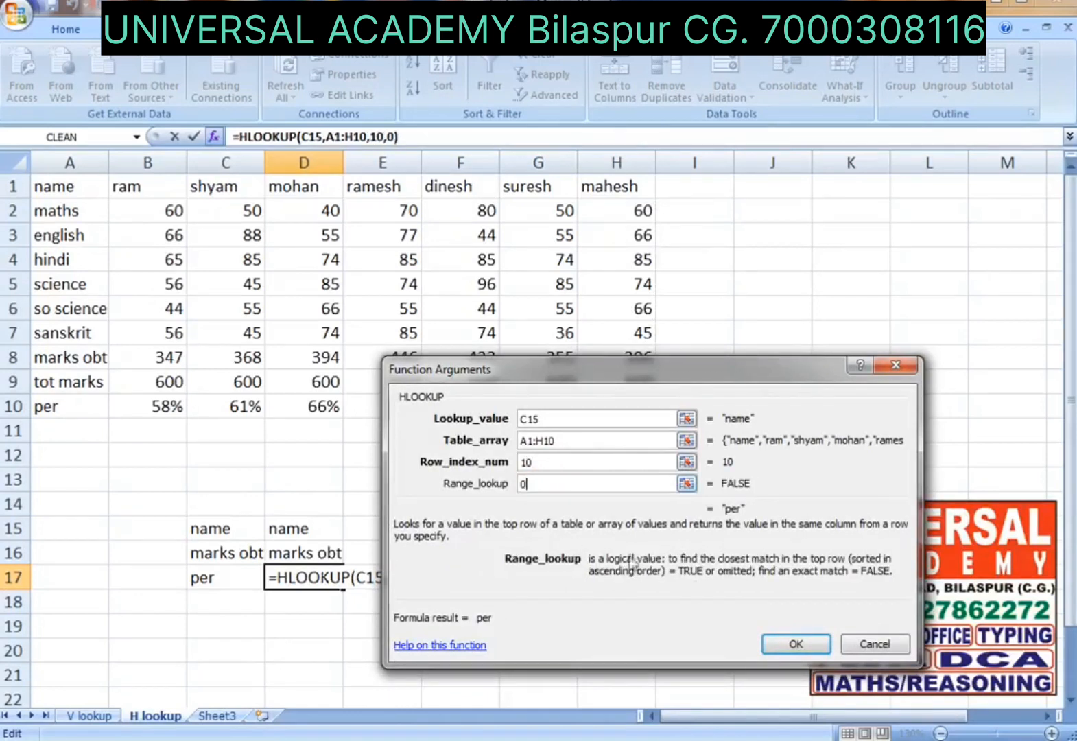
pyautogui.click(776, 649)
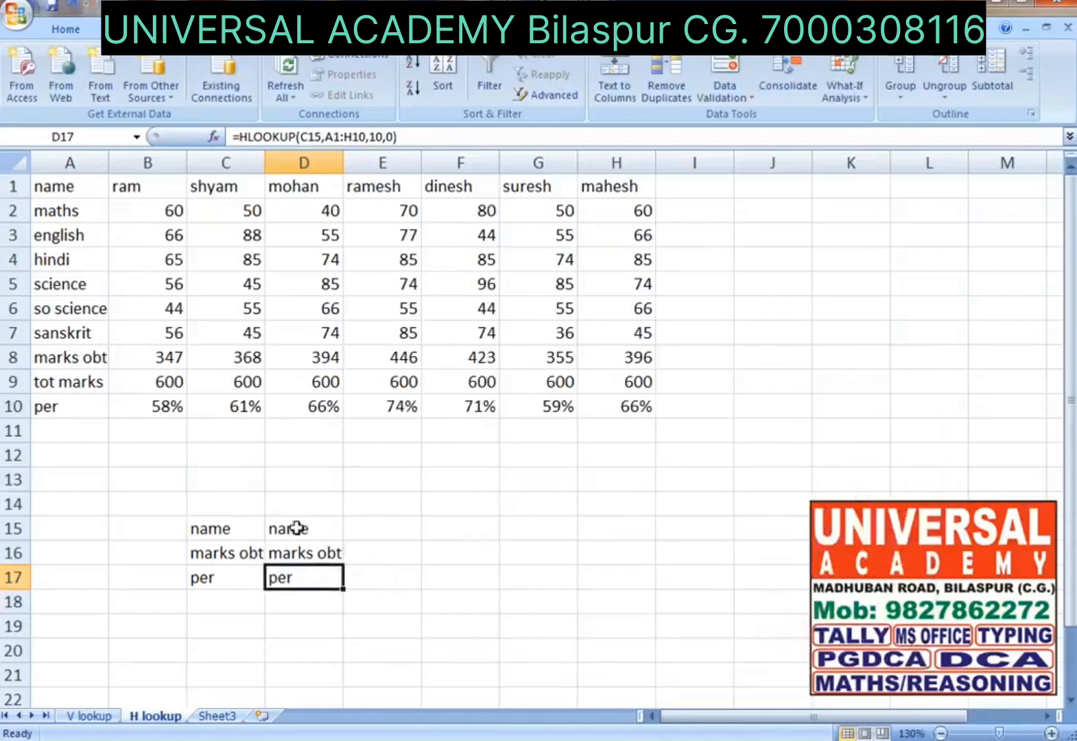
# Choose the student from E1 in the C15 dropdown.
pyautogui.click(221, 530)
pyautogui.click(273, 530)
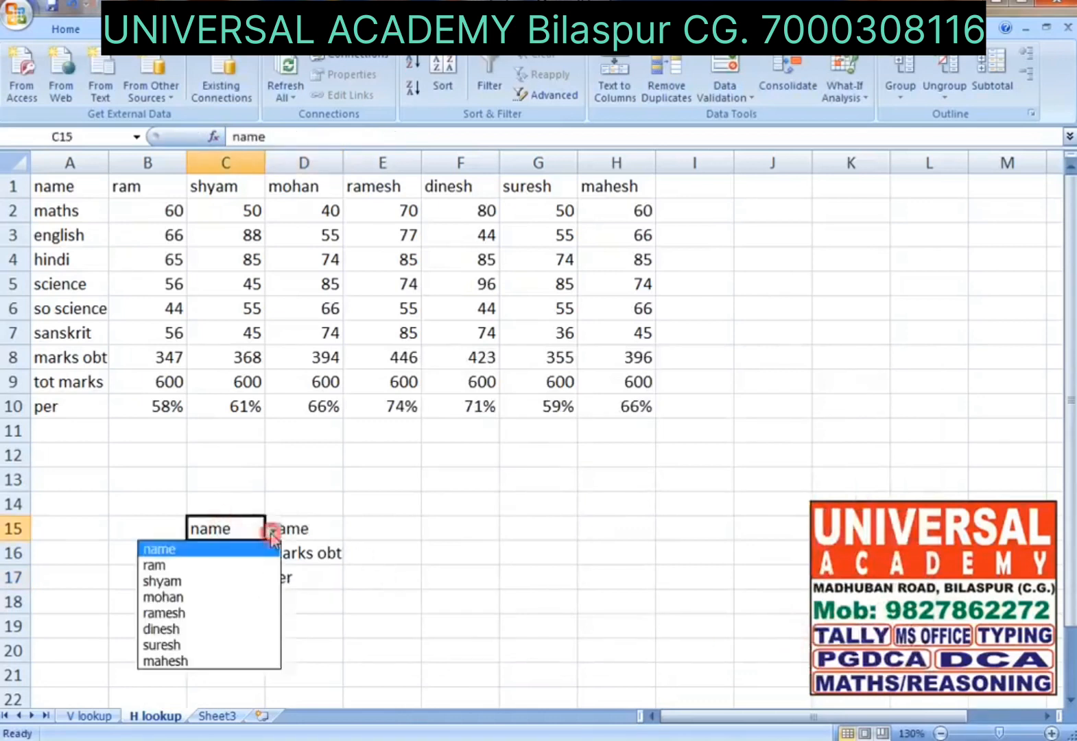
pyautogui.click(197, 613)
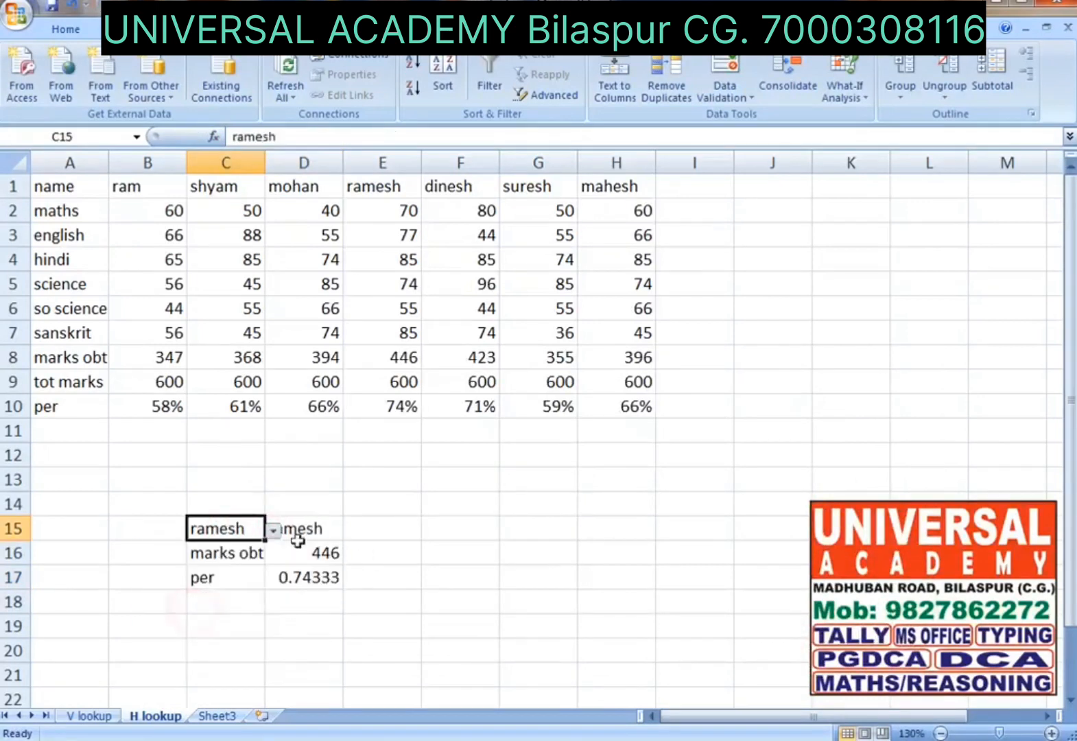
# Format the per result in D17 as a percentage.
pyautogui.click(309, 579)
pyautogui.click(66, 28)
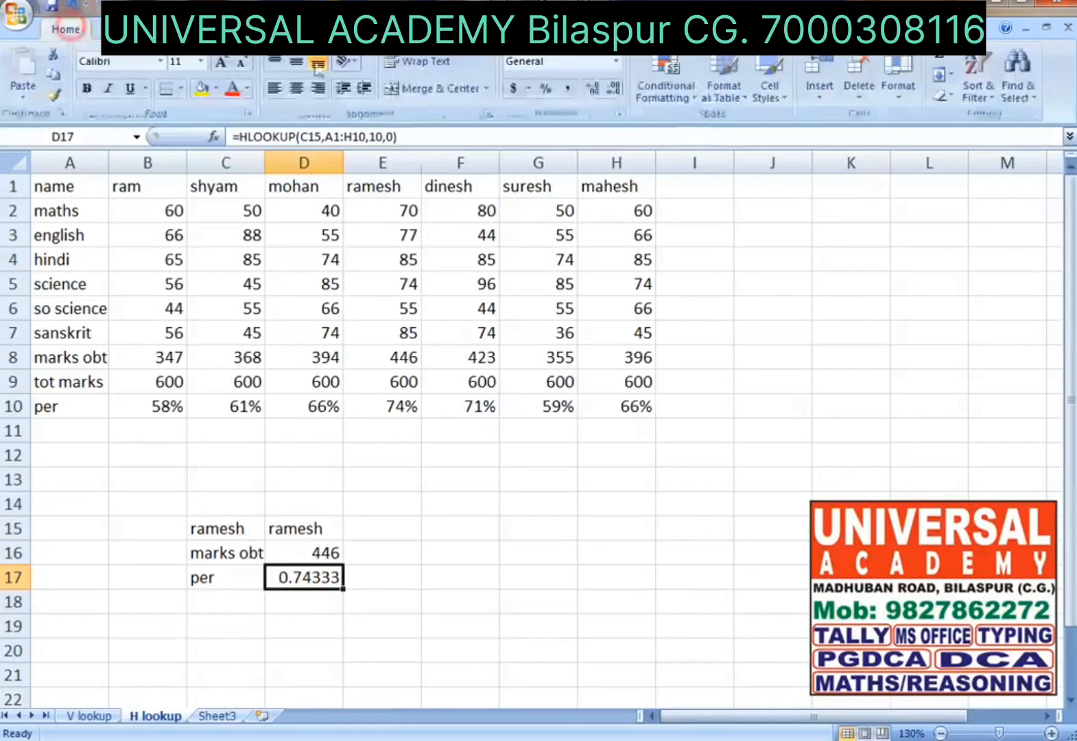
pyautogui.click(547, 89)
pyautogui.click(356, 582)
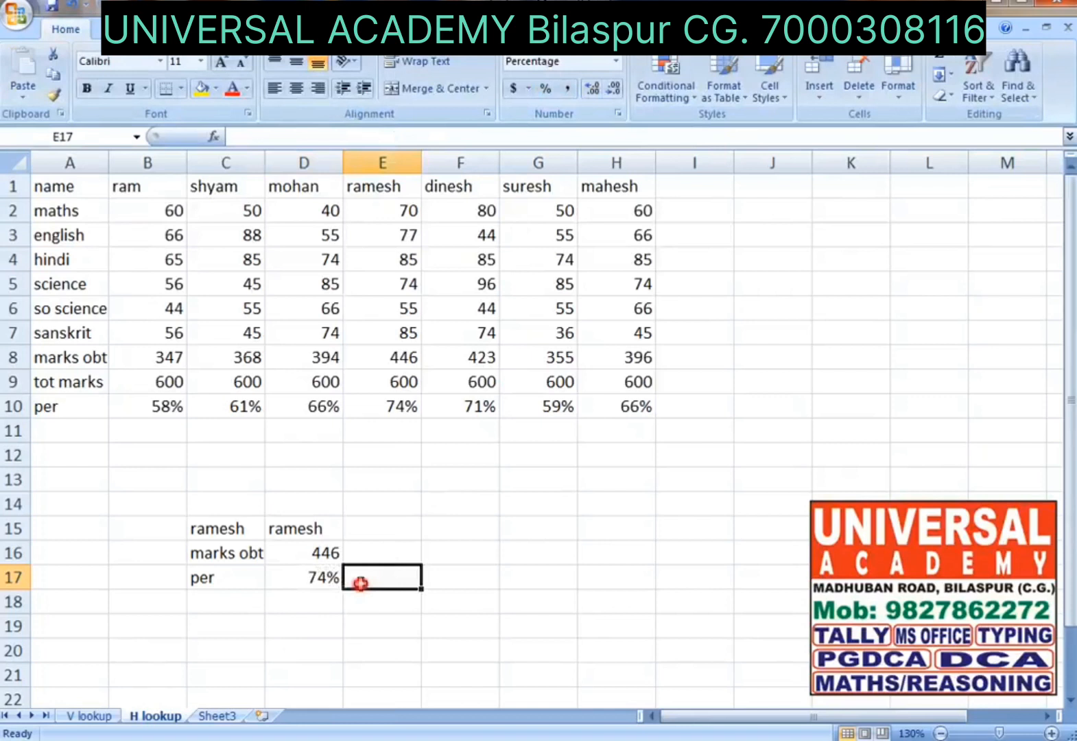
# Test the lookup formulas by choosing the student from G1 in C15, and set it back to the student from E1.
pyautogui.click(229, 528)
pyautogui.click(273, 530)
pyautogui.click(199, 643)
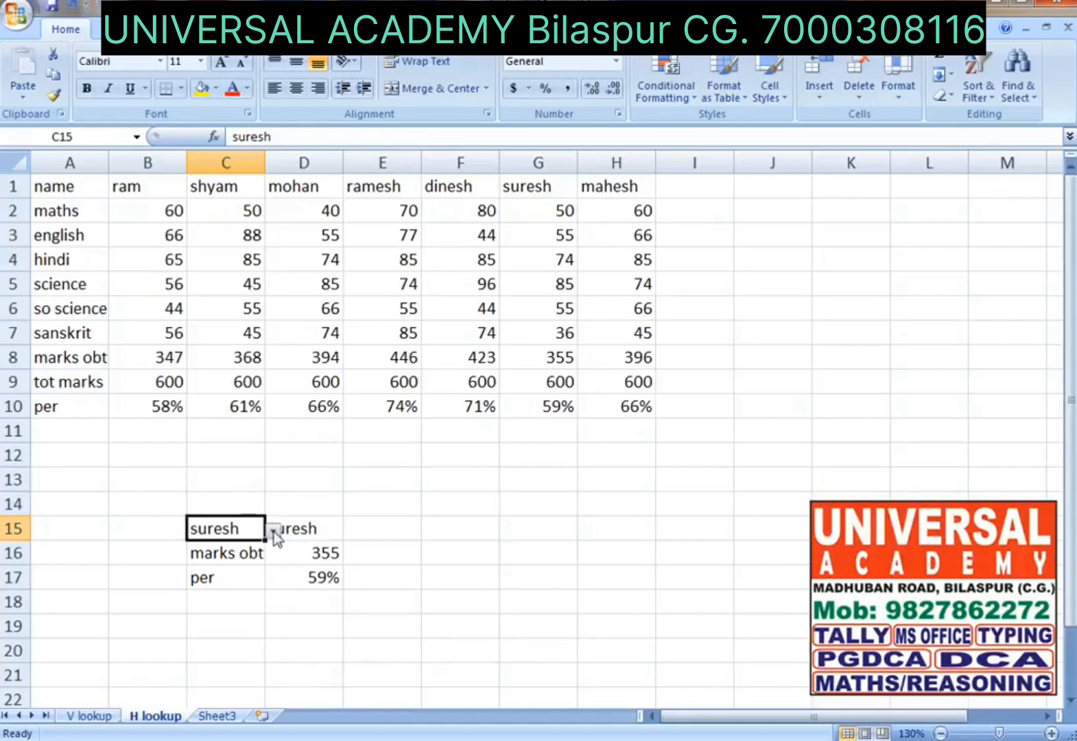
pyautogui.moveTo(620, 406); pyautogui.dragTo(10, 147)
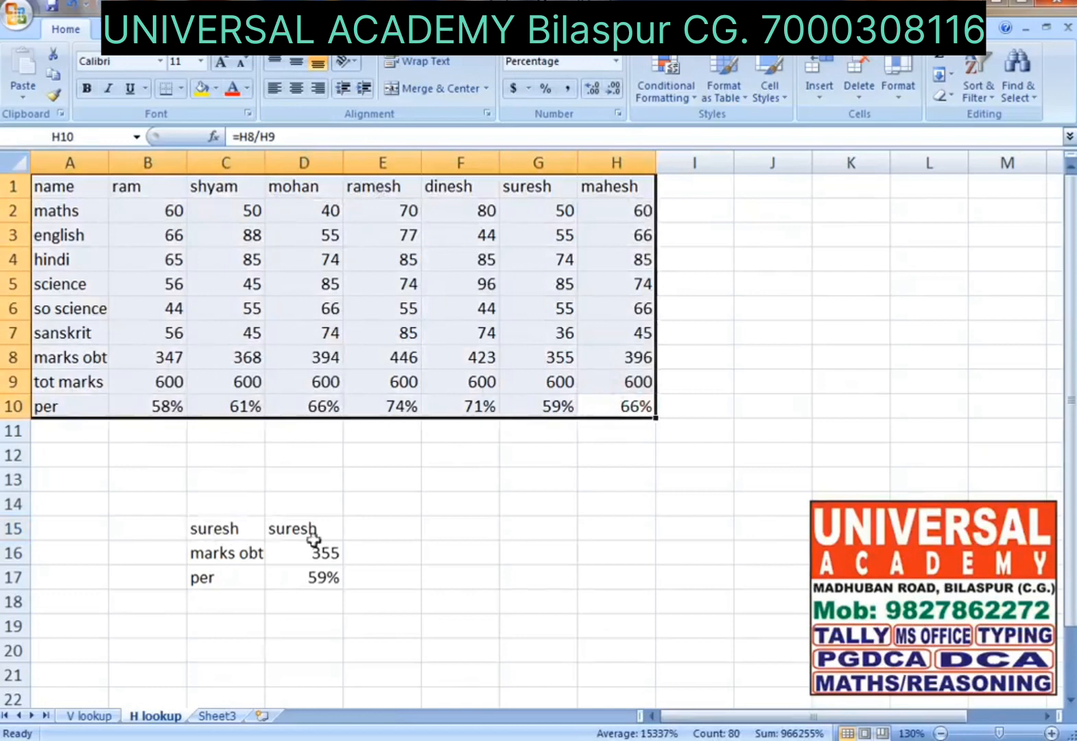
pyautogui.click(252, 528)
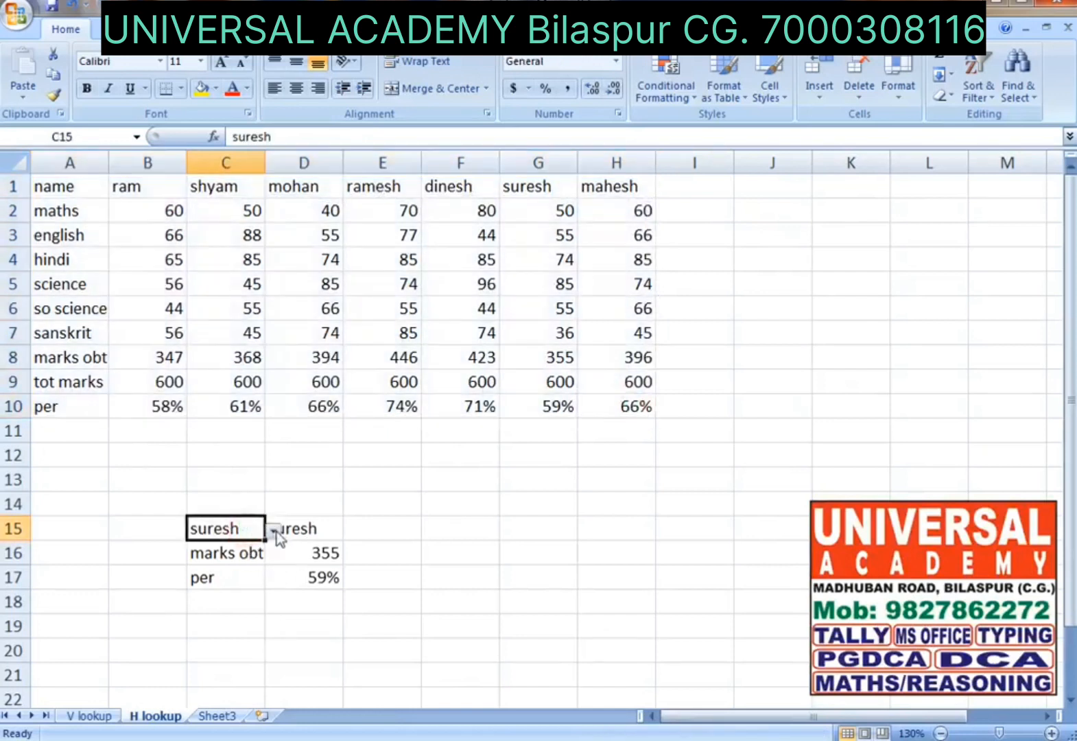
pyautogui.click(274, 532)
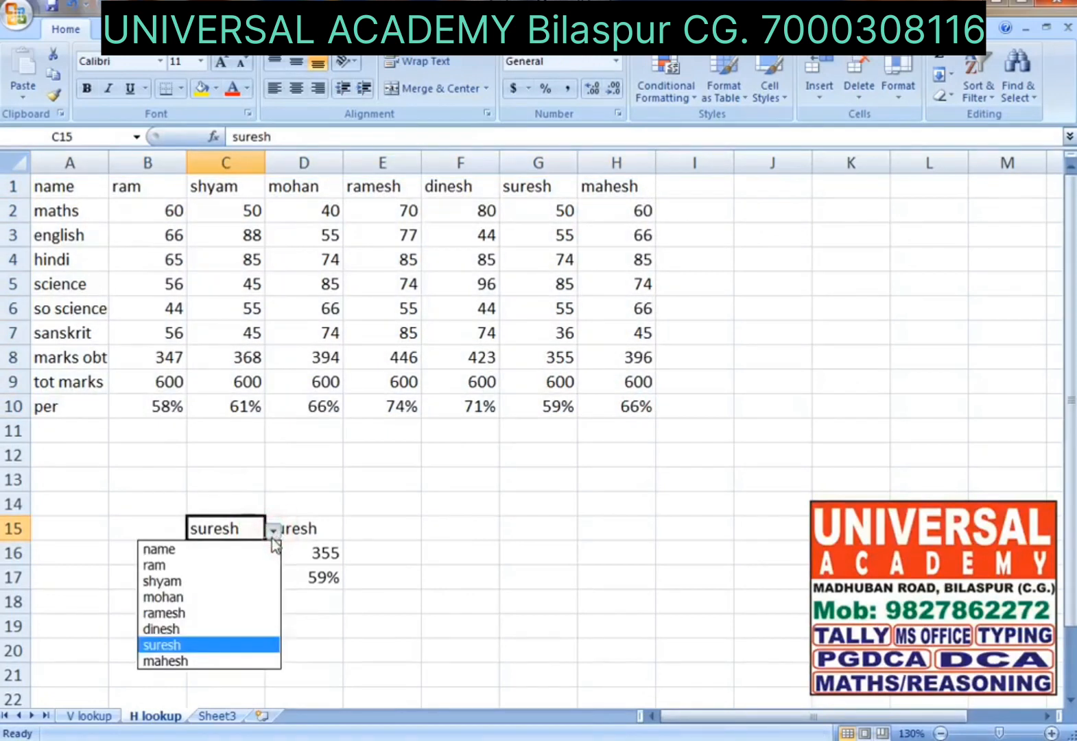
pyautogui.click(197, 612)
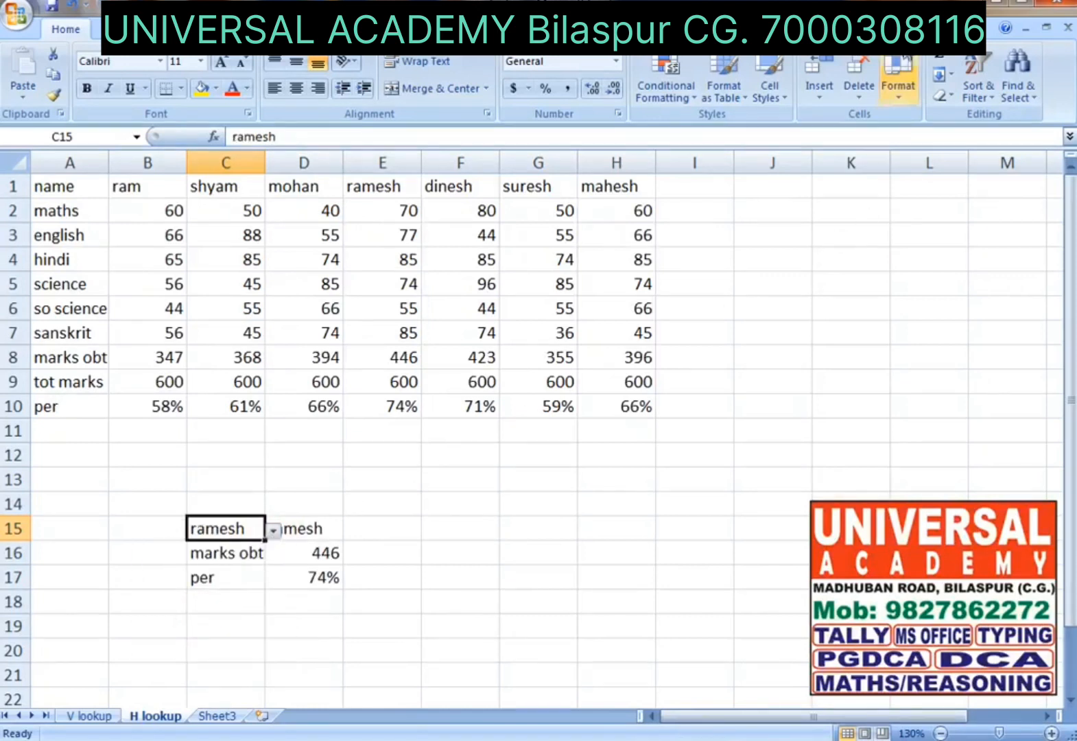